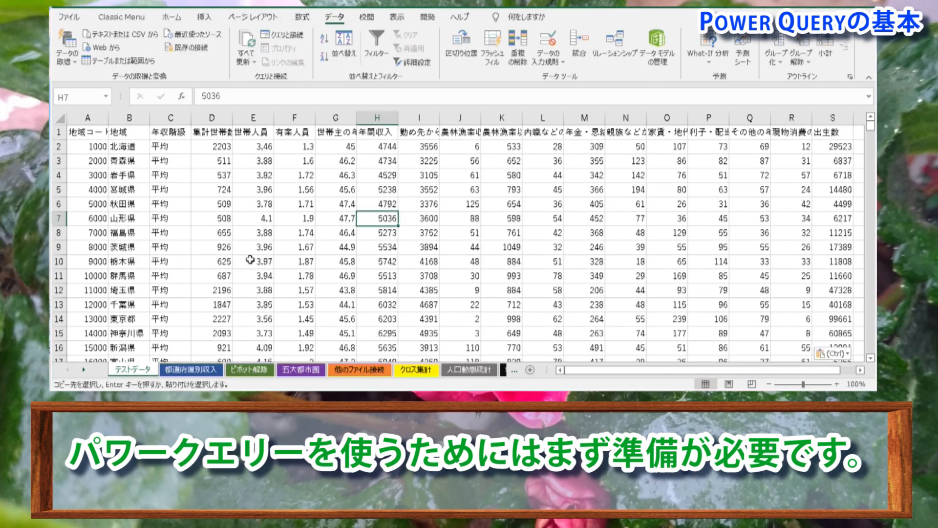
Convert the entire data range A1:S894 on the テストデータ sheet into a table, using the first row as headers.
{"action": "left_click", "coordinate": [103, 133]}
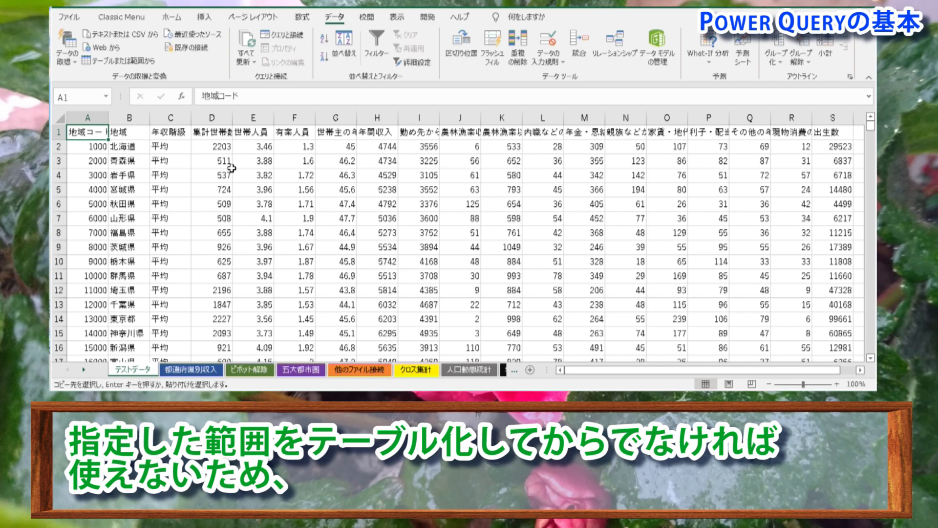
{"action": "key", "text": "ctrl+shift+End"}
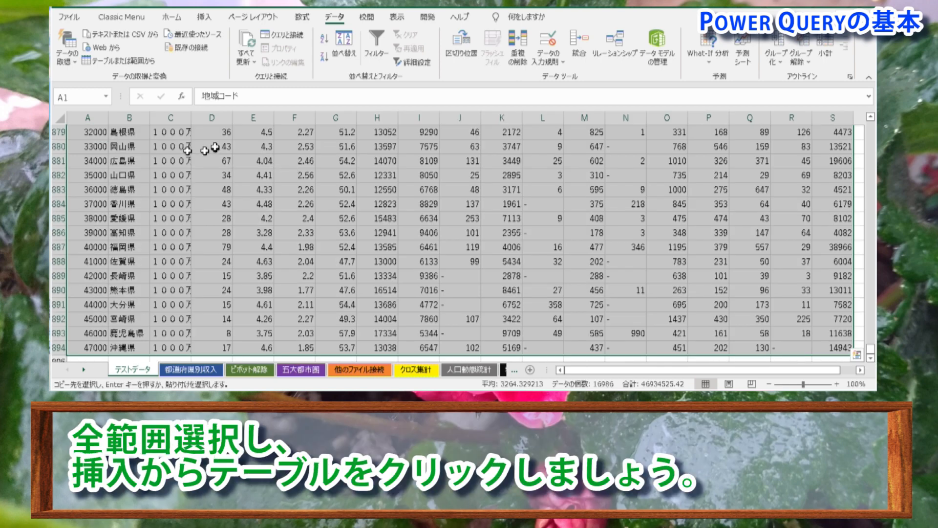
{"action": "left_click", "coordinate": [219, 18]}
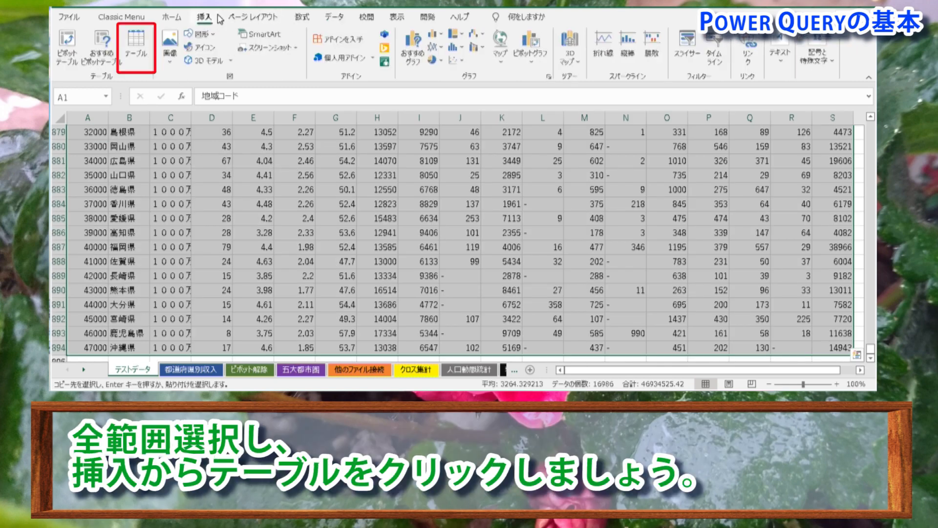
{"action": "left_click", "coordinate": [136, 57]}
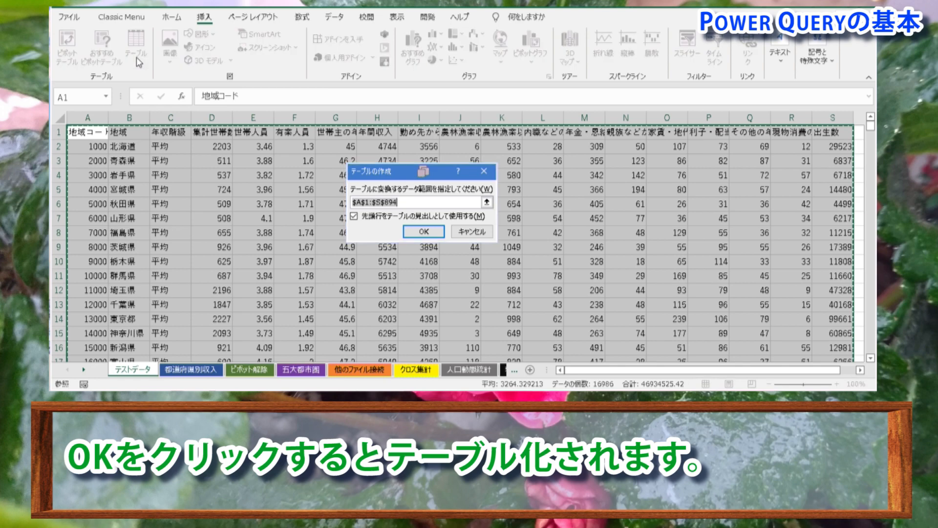
{"action": "left_click", "coordinate": [433, 234]}
Name the new table testman.
{"action": "left_click", "coordinate": [81, 48]}
{"action": "key", "text": "ctrl+a"}
{"action": "type", "text": "testman"}
{"action": "key", "text": "Return"}
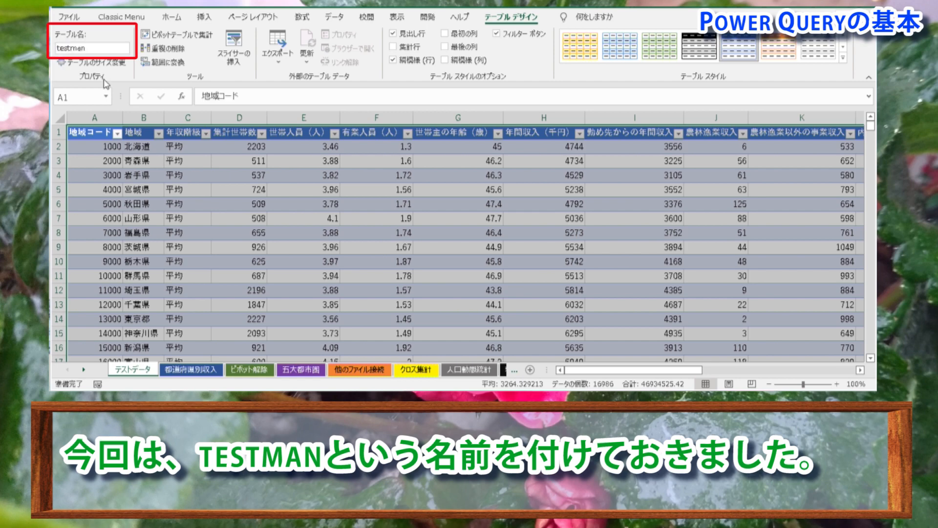
{"action": "left_click", "coordinate": [222, 162]}
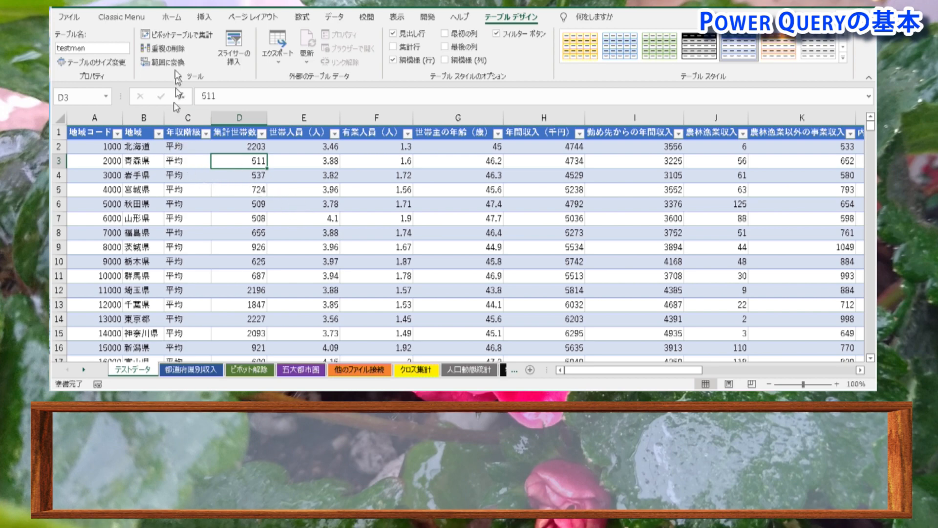
Load the testman table into the Power Query editor as a new query.
{"action": "left_click", "coordinate": [335, 17]}
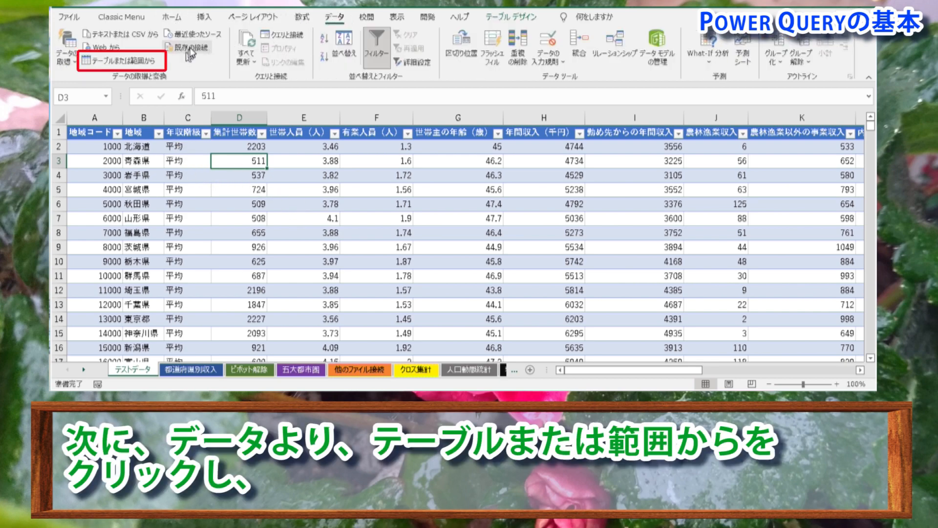
{"action": "left_click", "coordinate": [139, 64]}
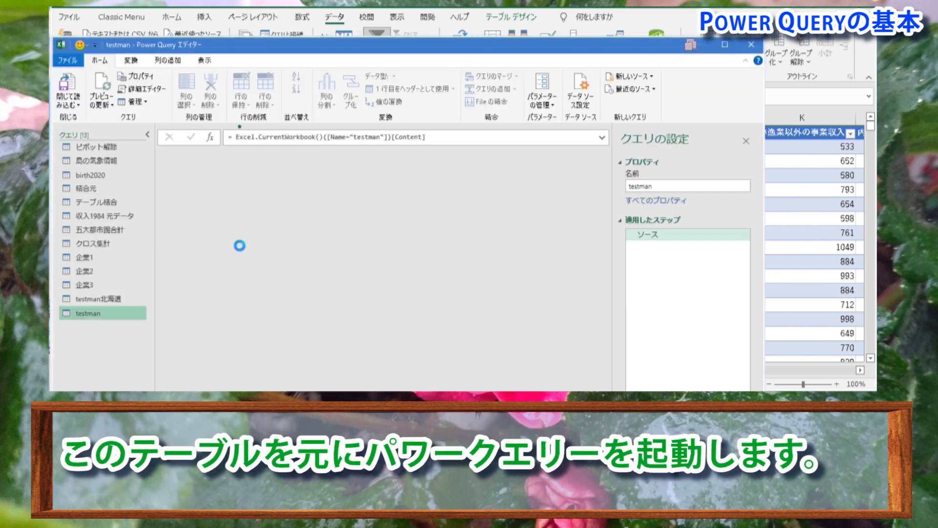
{"action": "left_click", "coordinate": [301, 276]}
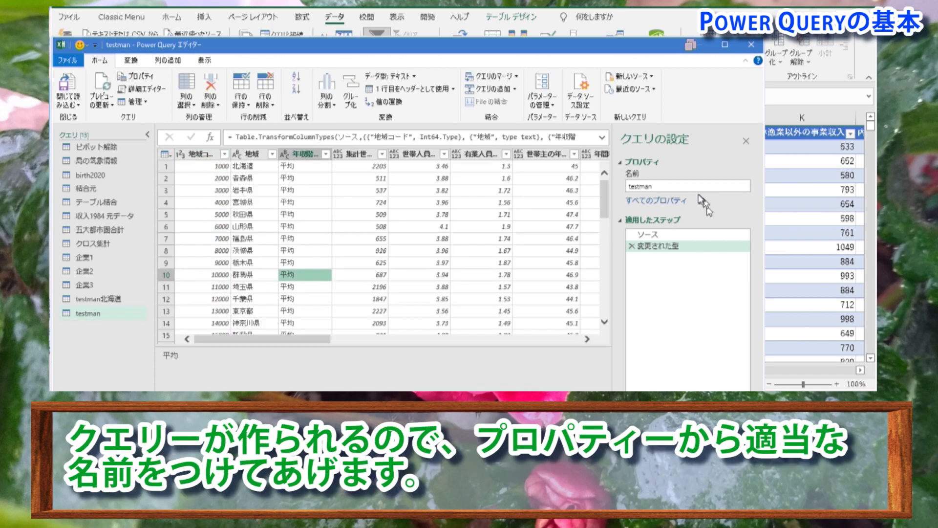
Rename the query as testmanフィルタ結果.
{"action": "left_click", "coordinate": [688, 185]}
{"action": "type", "text": "firut"}
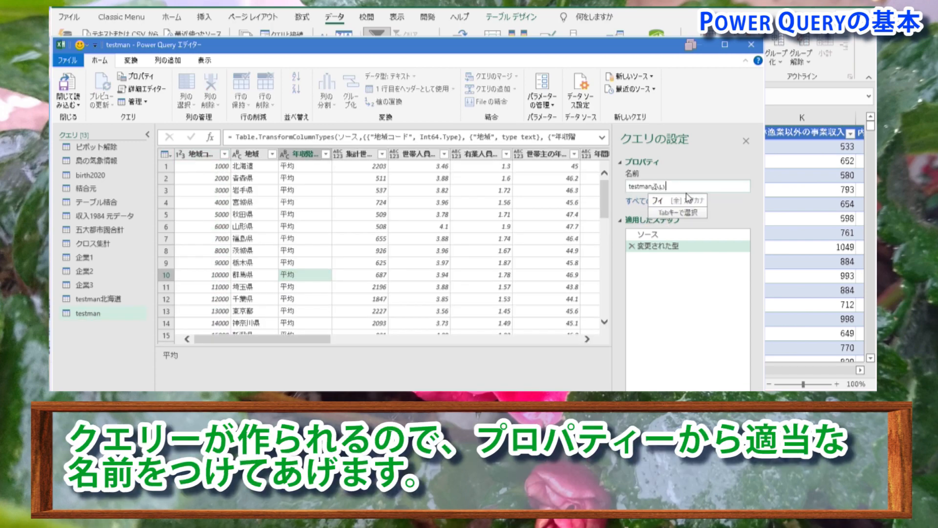
{"action": "key", "text": "Tab"}
{"action": "key", "text": "Return"}
{"action": "type", "text": "kekka"}
{"action": "key", "text": "Return"}
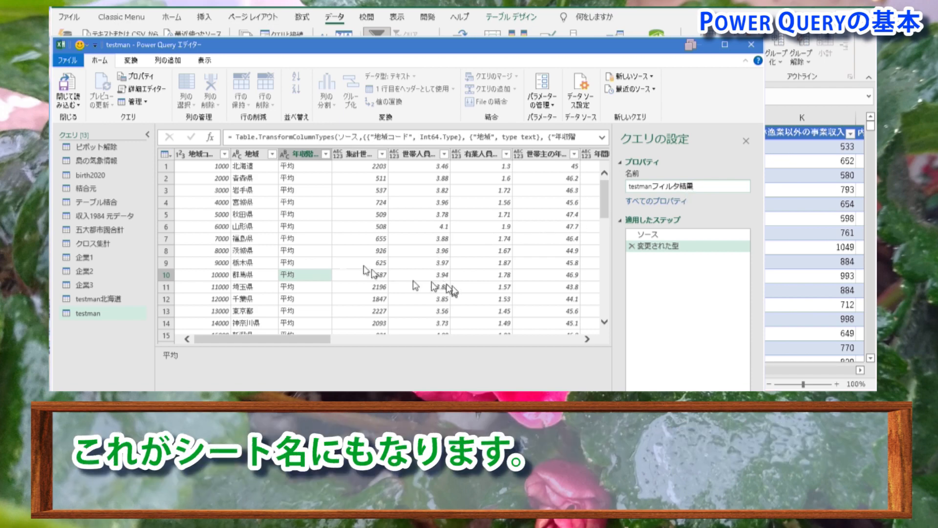
Filter the 地域 column to keep only 東京都.
{"action": "left_click", "coordinate": [272, 154]}
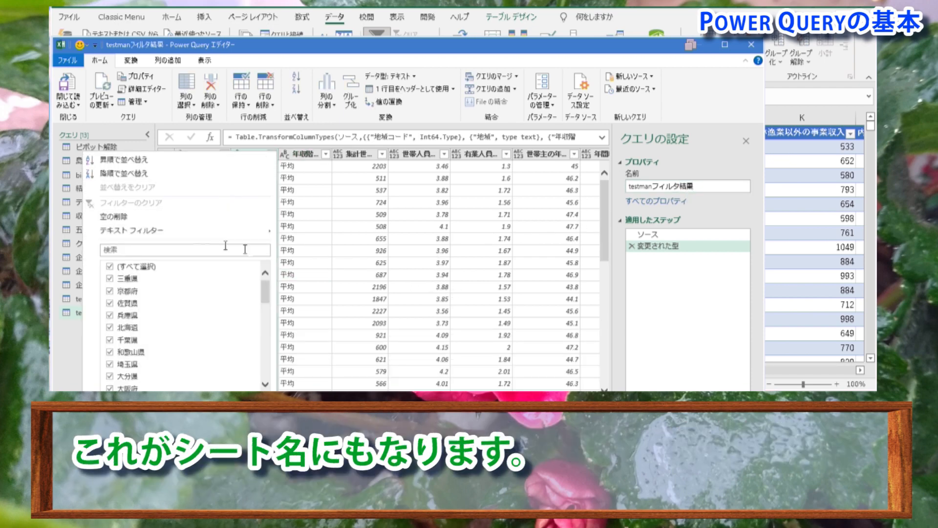
{"action": "left_click", "coordinate": [152, 267]}
{"action": "scroll", "coordinate": [205, 303], "scroll_direction": "down", "scroll_amount": 8}
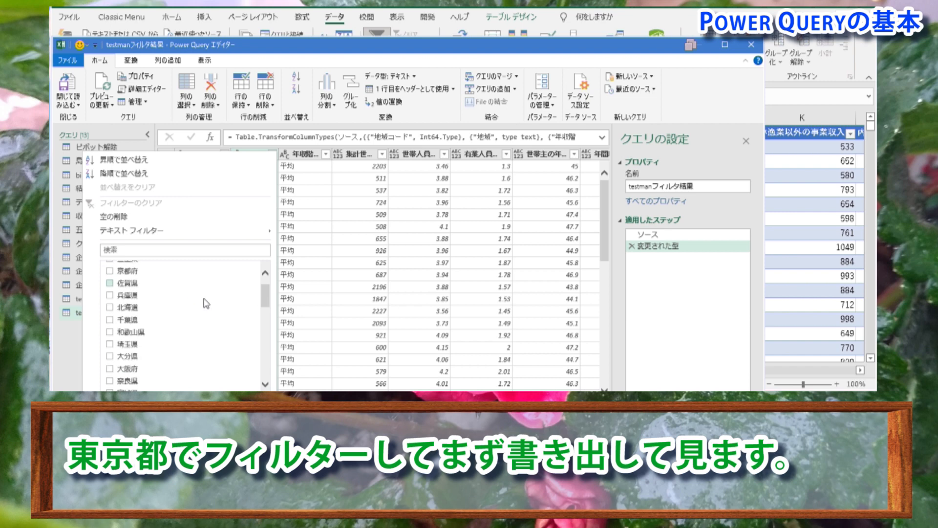
{"action": "scroll", "coordinate": [205, 304], "scroll_direction": "down", "scroll_amount": 2}
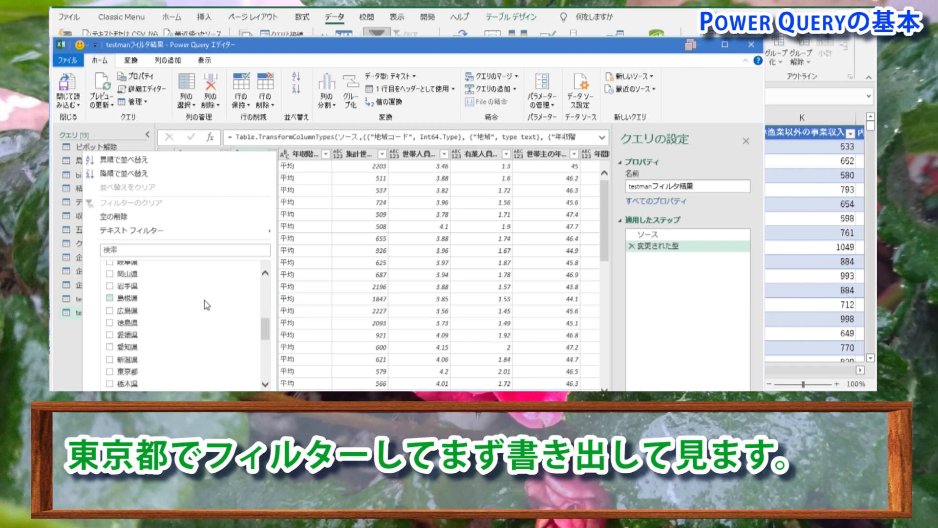
{"action": "left_click", "coordinate": [110, 351]}
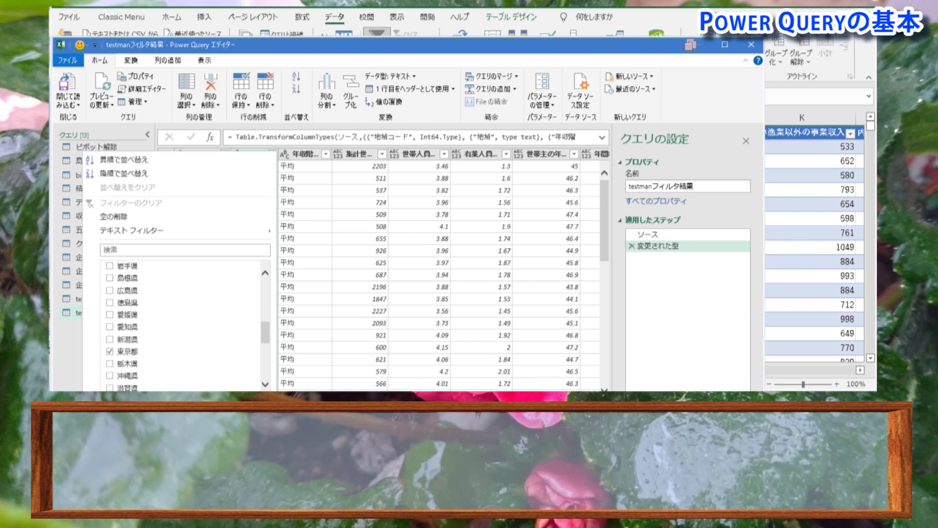
{"action": "key", "text": "Return"}
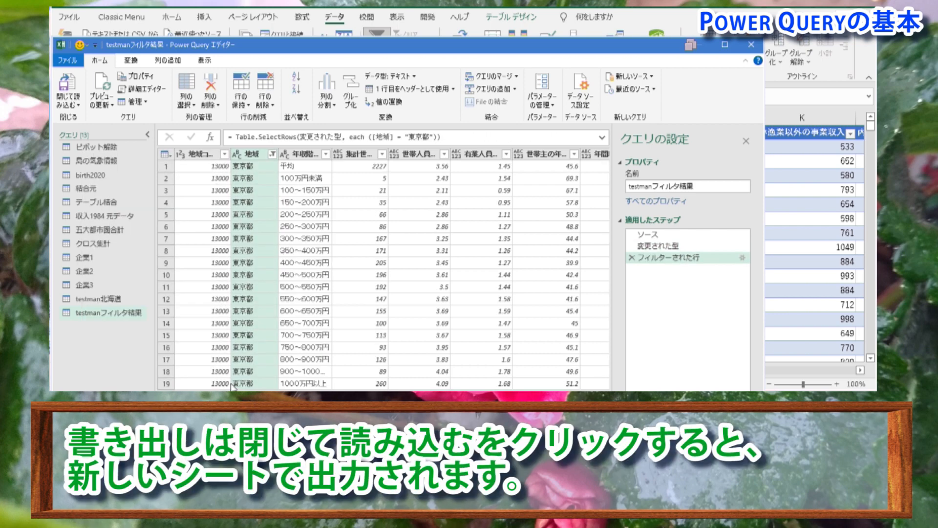
Close the query editor, load the filtered query to a new worksheet, and look over the output rows.
{"action": "left_click", "coordinate": [305, 250]}
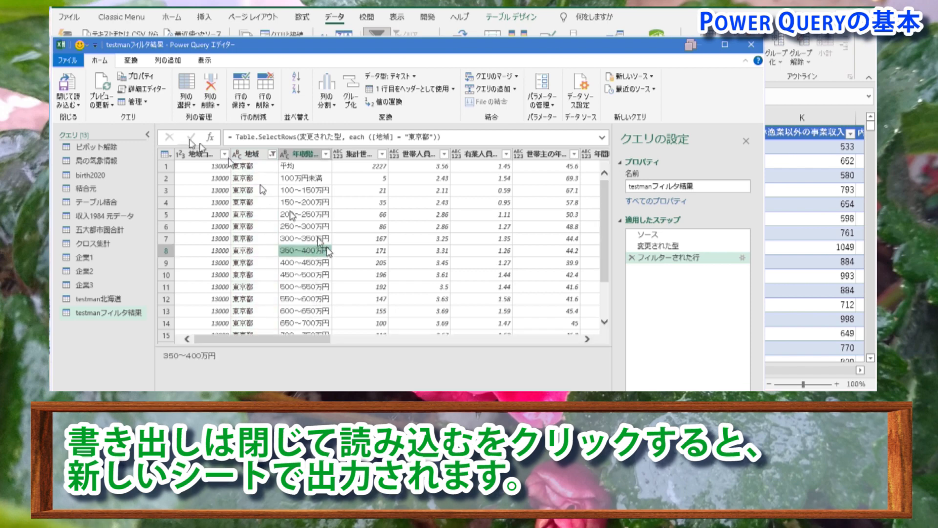
{"action": "left_click", "coordinate": [67, 104]}
{"action": "left_click", "coordinate": [86, 117]}
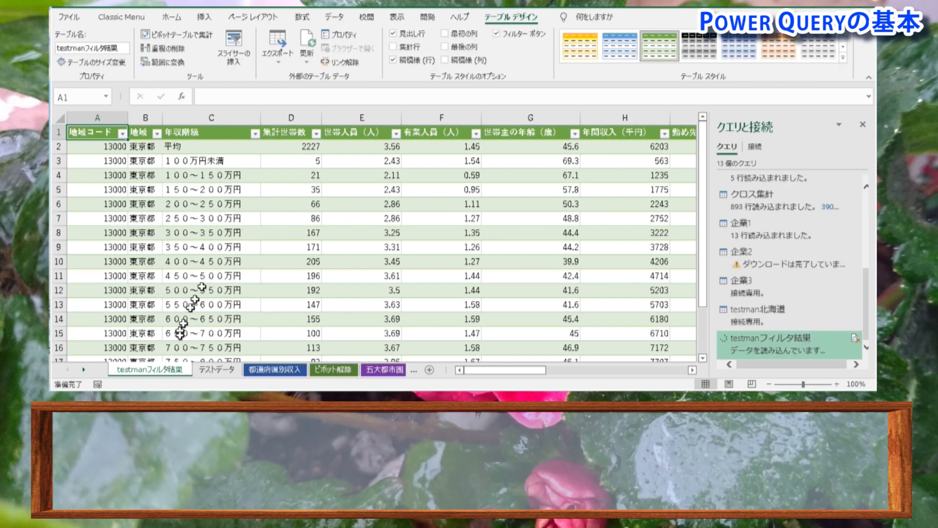
{"action": "left_click", "coordinate": [200, 275]}
{"action": "scroll", "coordinate": [211, 256], "scroll_direction": "down", "scroll_amount": 10}
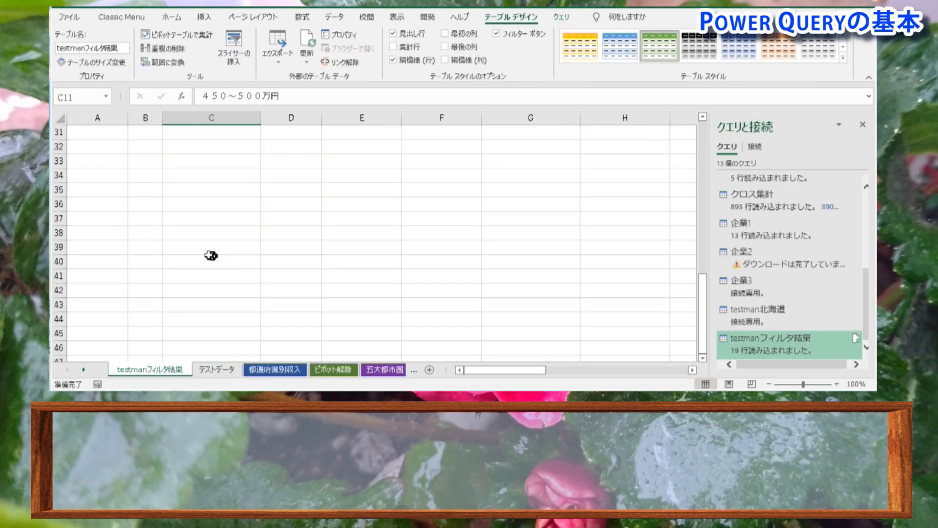
{"action": "scroll", "coordinate": [211, 255], "scroll_direction": "up", "scroll_amount": 10}
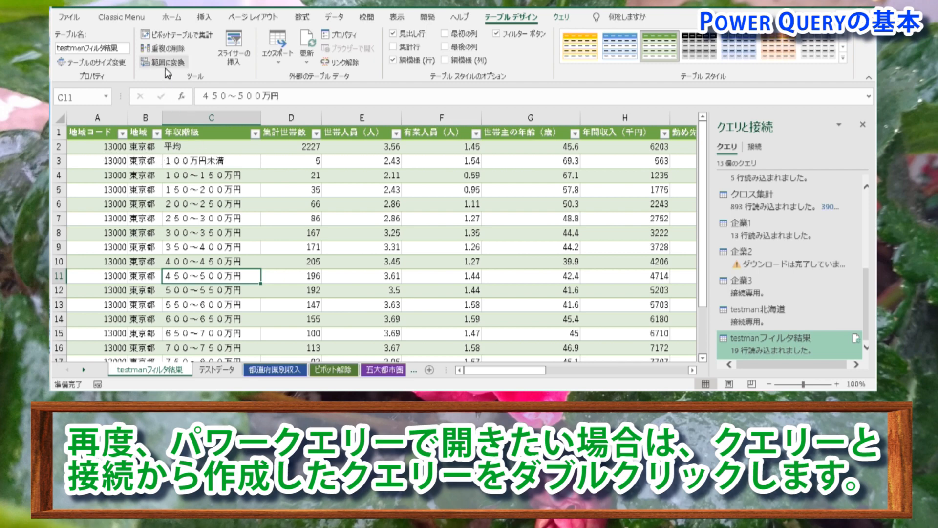
Reopen the testmanフィルタ結果 query in the Power Query editor.
{"action": "left_click", "coordinate": [334, 17]}
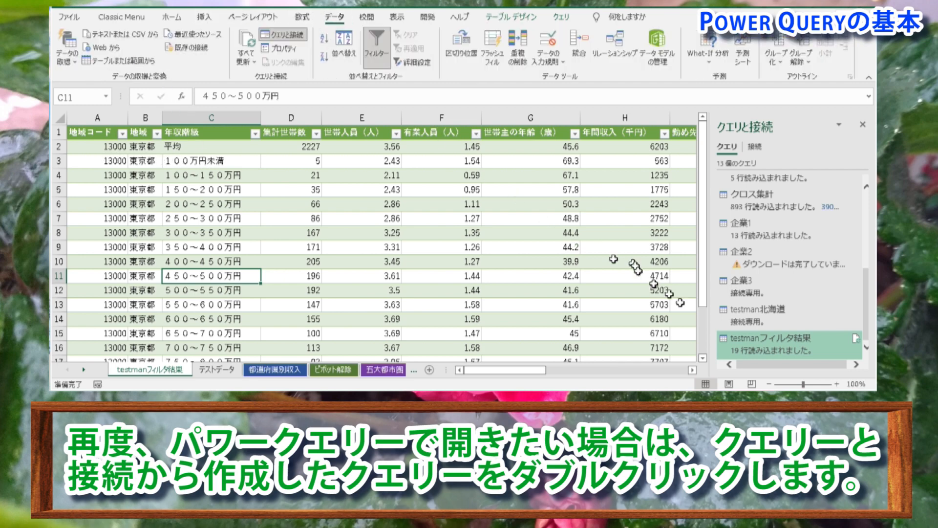
{"action": "double_click", "coordinate": [778, 345]}
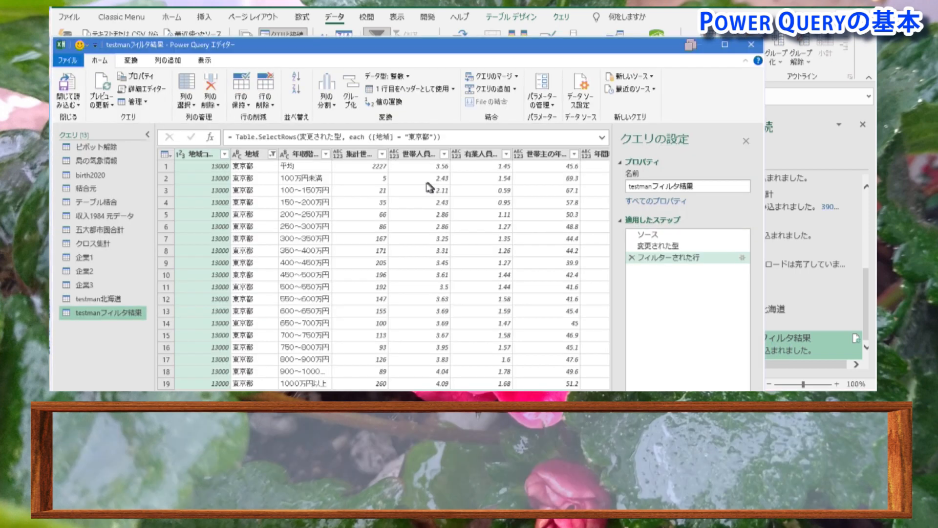
{"action": "left_click", "coordinate": [302, 204]}
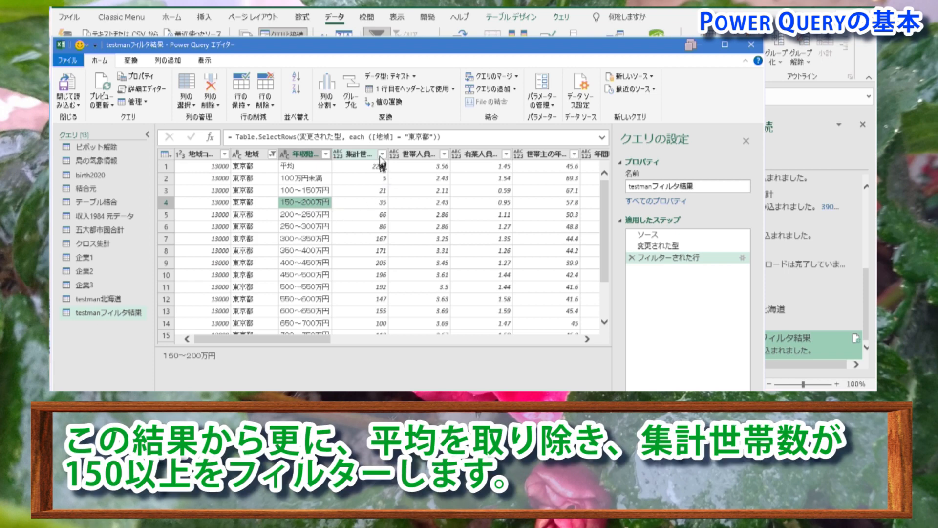
Exclude 平均 from the 年収階級 column with a filter.
{"action": "left_click", "coordinate": [326, 155]}
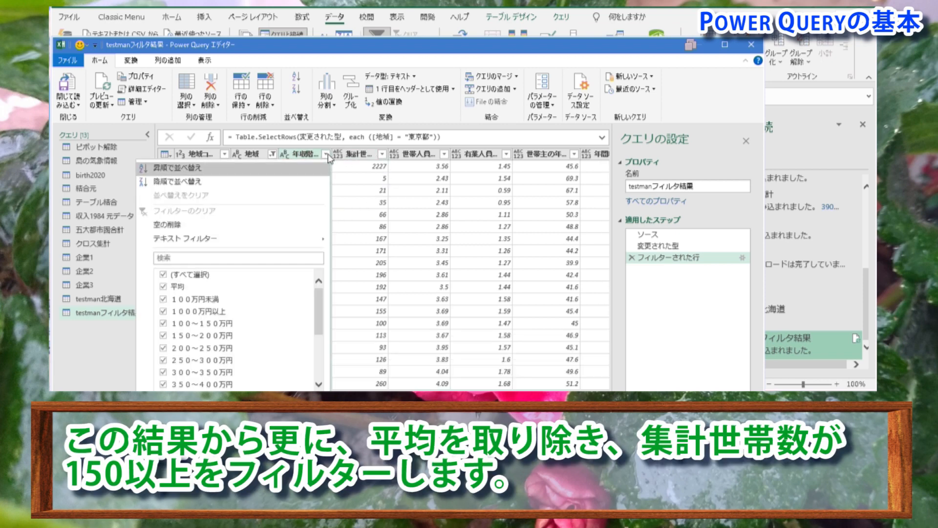
{"action": "left_click", "coordinate": [164, 288]}
{"action": "left_click", "coordinate": [274, 408]}
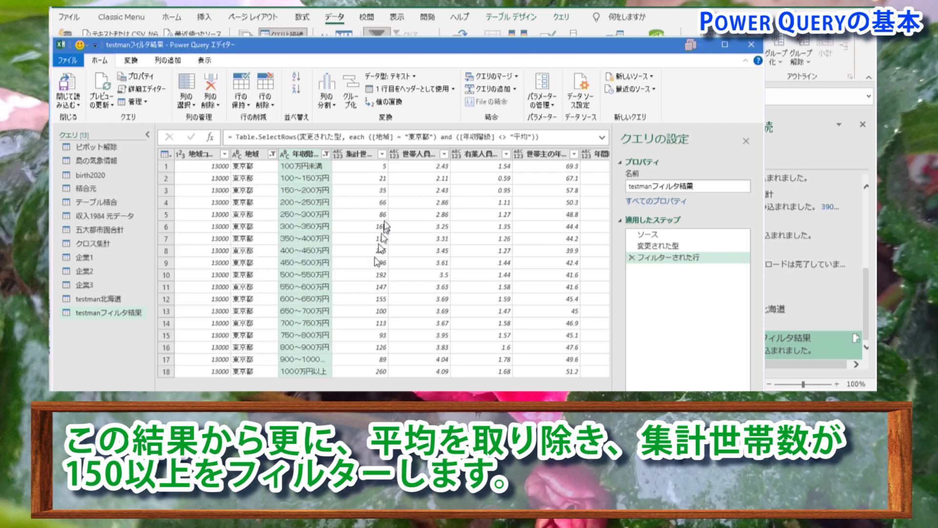
Filter the 集計世帯数 column to keep rows with values greater than or equal to 150.
{"action": "left_click", "coordinate": [382, 154]}
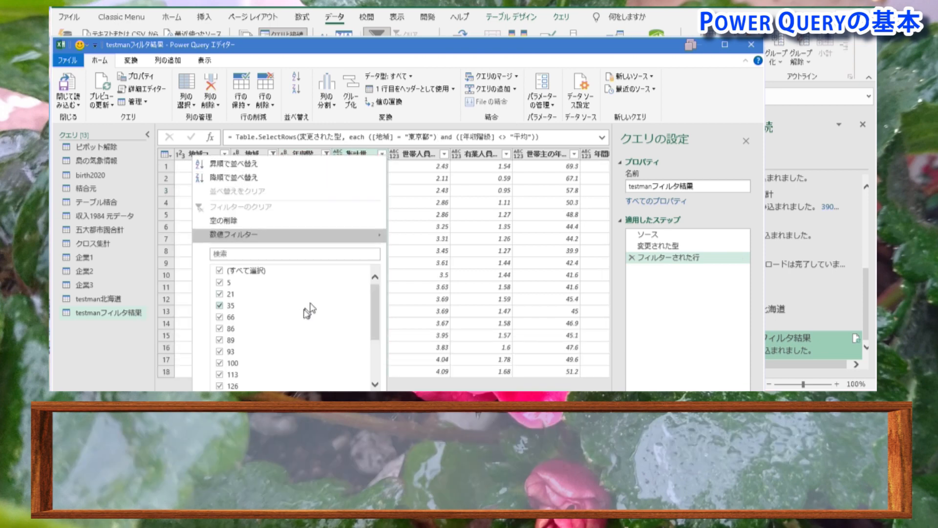
{"action": "mouse_move", "coordinate": [293, 235]}
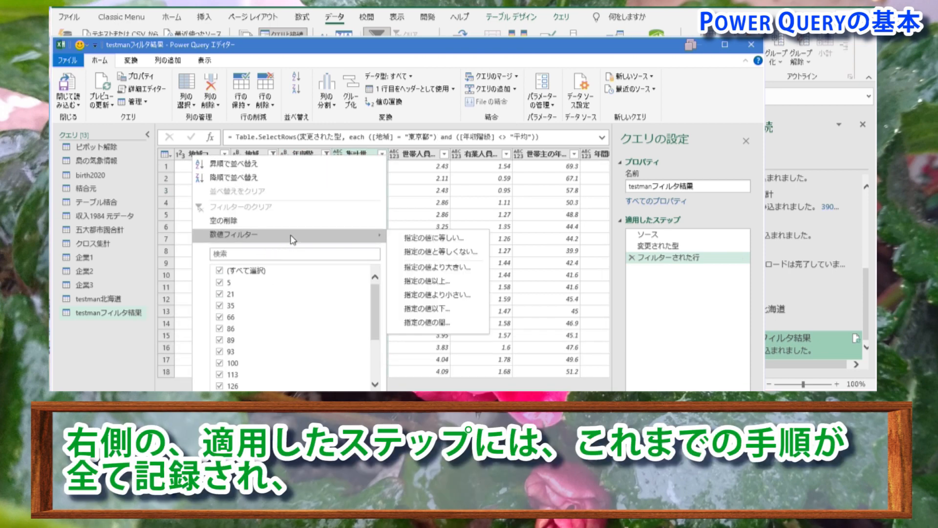
{"action": "left_click", "coordinate": [466, 282]}
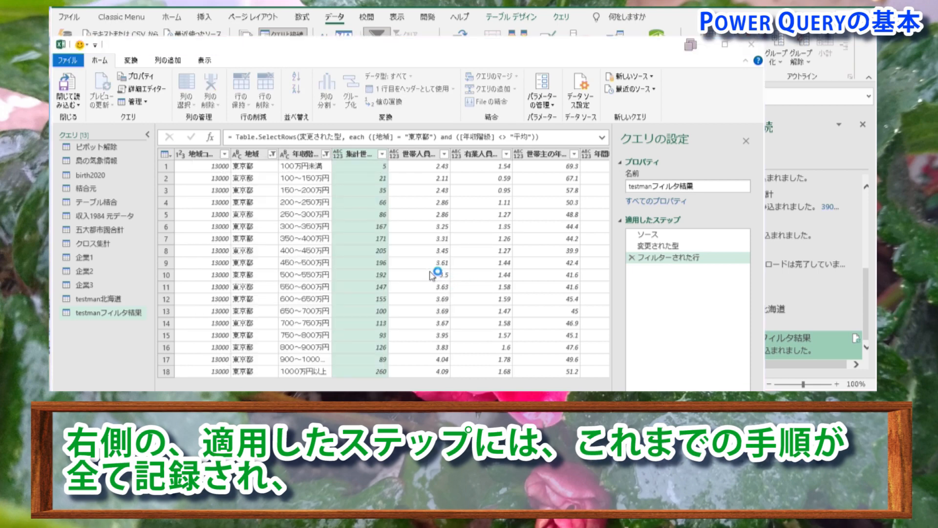
{"action": "left_click", "coordinate": [363, 210]}
{"action": "type", "text": "150"}
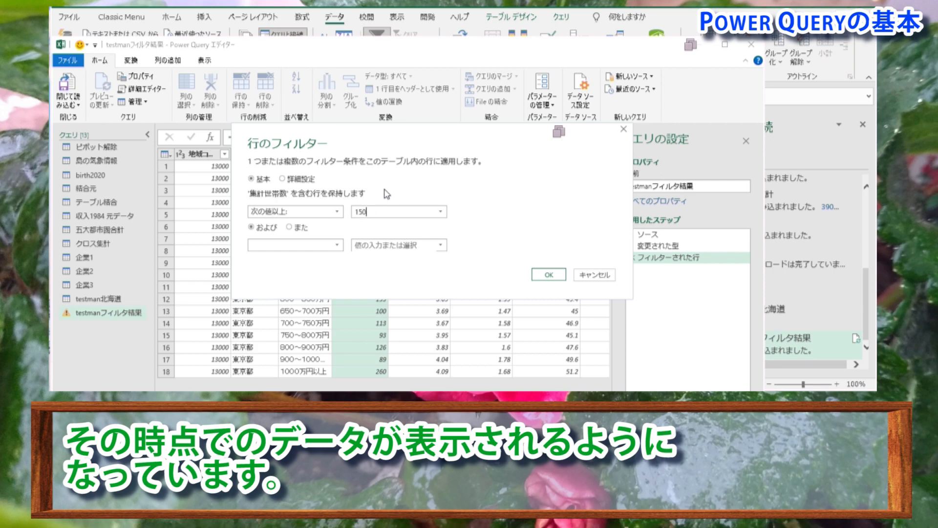
{"action": "left_click", "coordinate": [544, 274]}
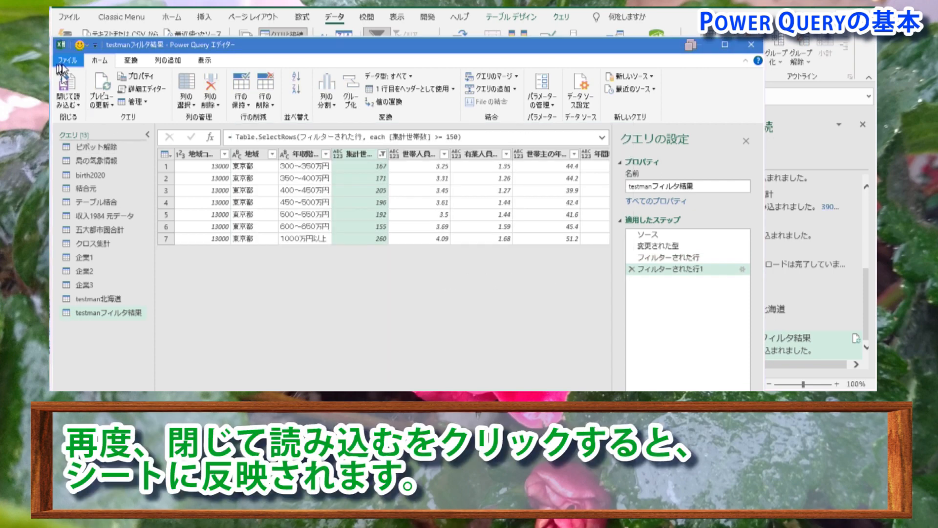
Close and load the query to update its worksheet, and check the 集計世帯数 values in the refreshed table.
{"action": "left_click", "coordinate": [65, 81]}
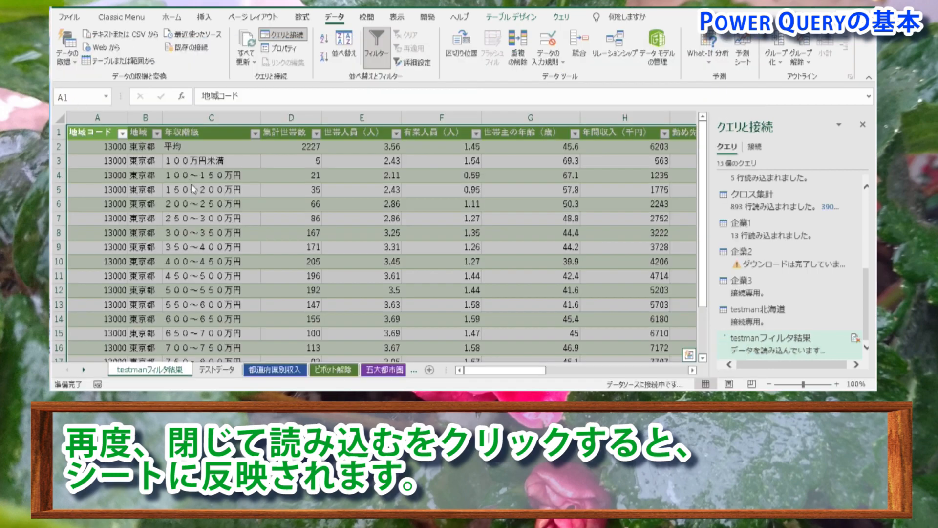
{"action": "left_click", "coordinate": [273, 189]}
{"action": "left_click", "coordinate": [293, 146]}
{"action": "left_click_drag", "start_coordinate": [293, 145], "coordinate": [295, 235]}
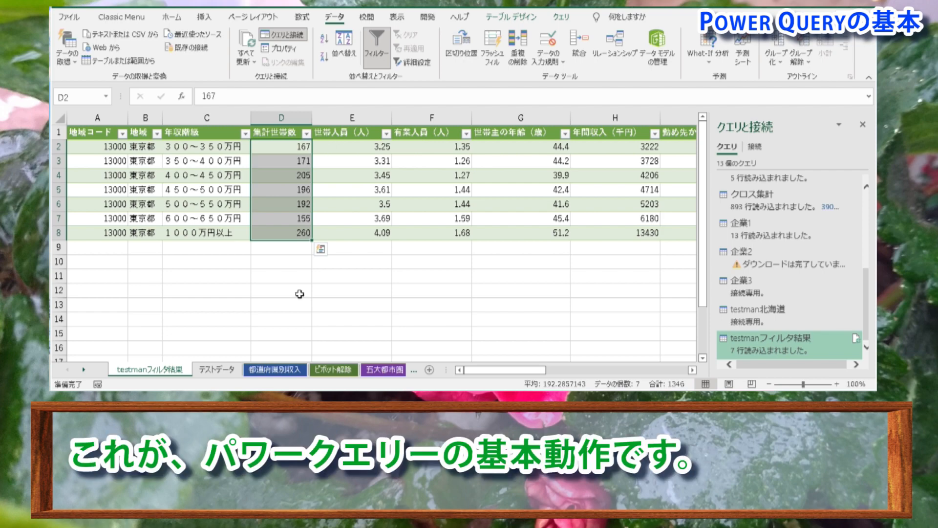
Load the prefectural income table on the 都道府県別収入 sheet into the Power Query editor.
{"action": "left_click", "coordinate": [366, 215]}
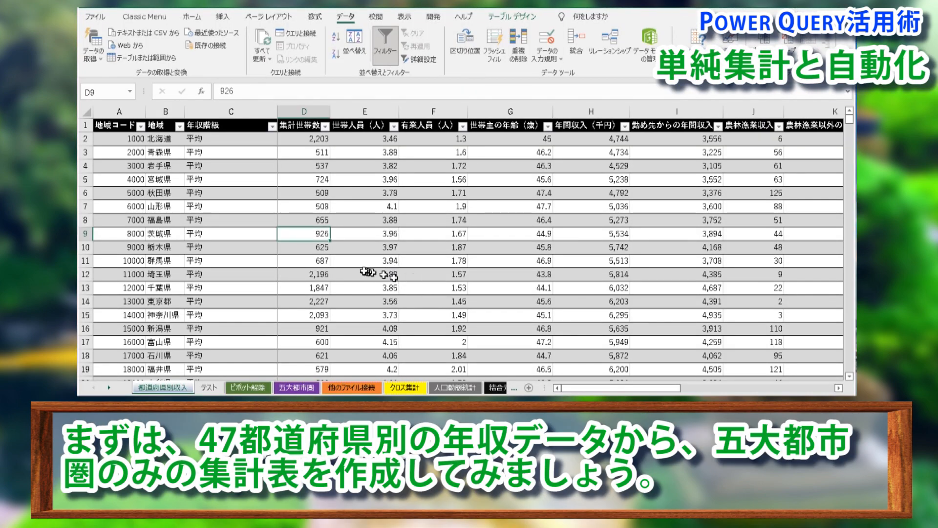
{"action": "left_click", "coordinate": [364, 272]}
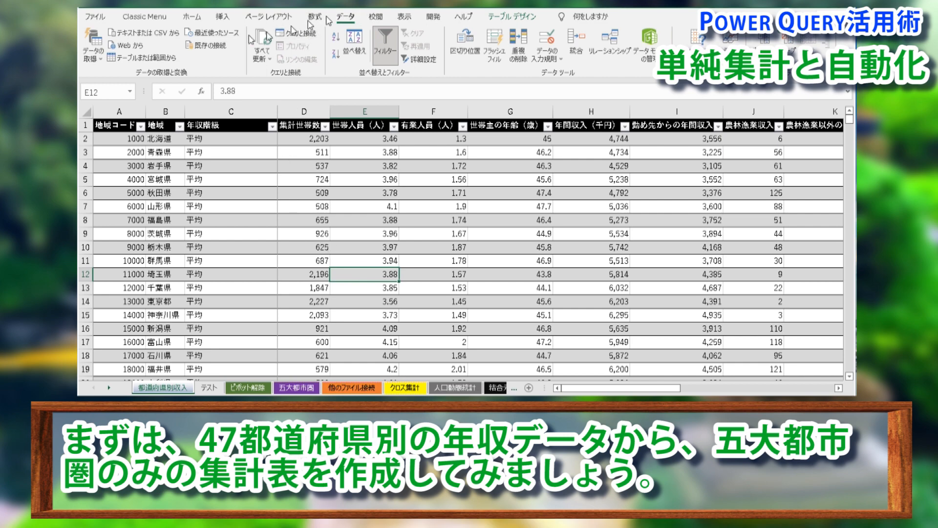
{"action": "left_click", "coordinate": [158, 59]}
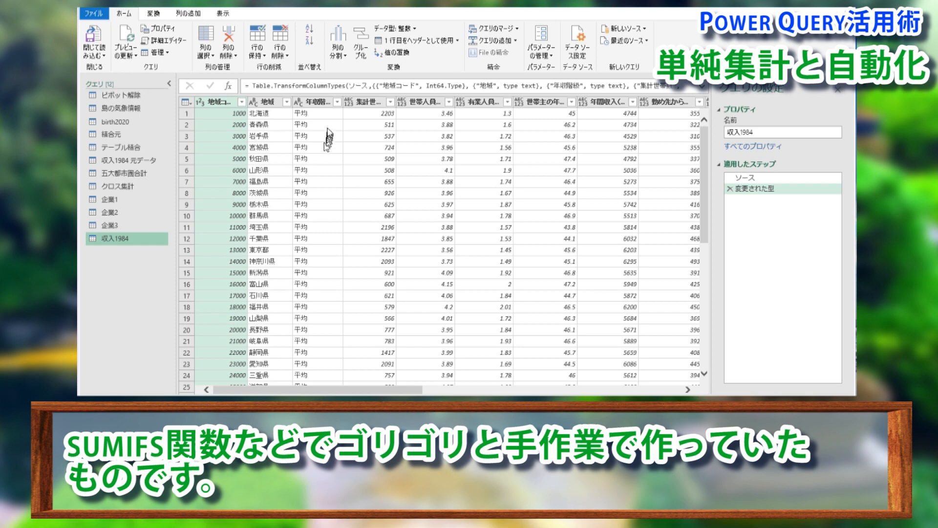
Exclude the 平均 rows from the prefectural income query by filtering the 年収階級 column.
{"action": "left_click", "coordinate": [338, 102]}
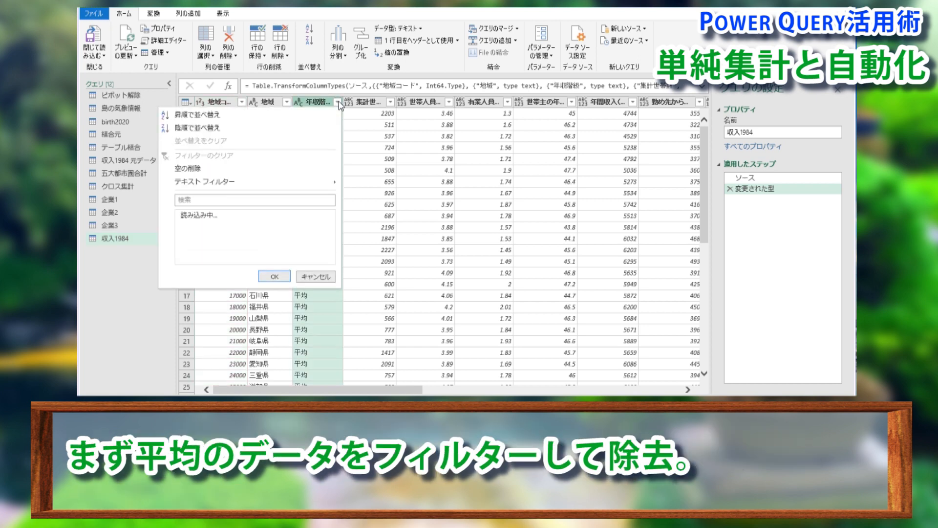
{"action": "left_click", "coordinate": [184, 227]}
{"action": "left_click", "coordinate": [280, 391]}
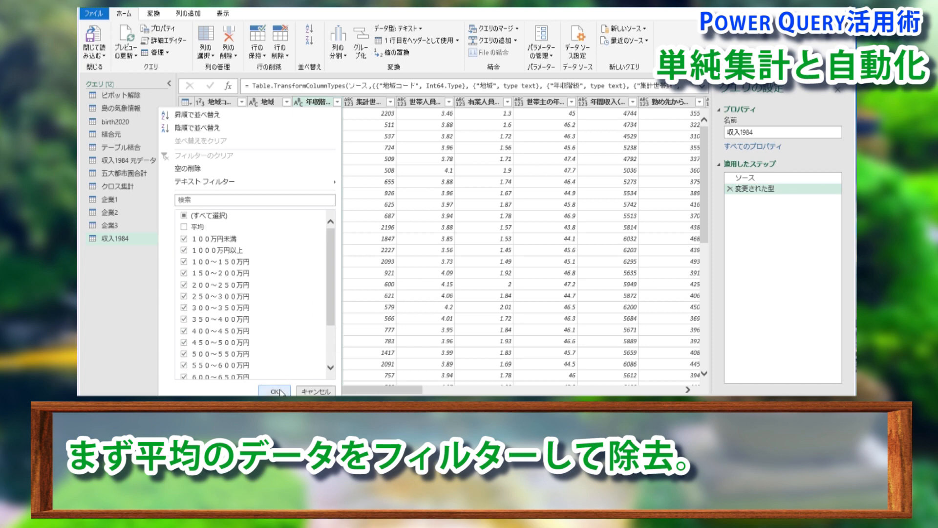
Filter the 地域 column to keep only 北海道, 大阪府, 東京都, 愛知県 and 福岡県.
{"action": "left_click", "coordinate": [287, 101]}
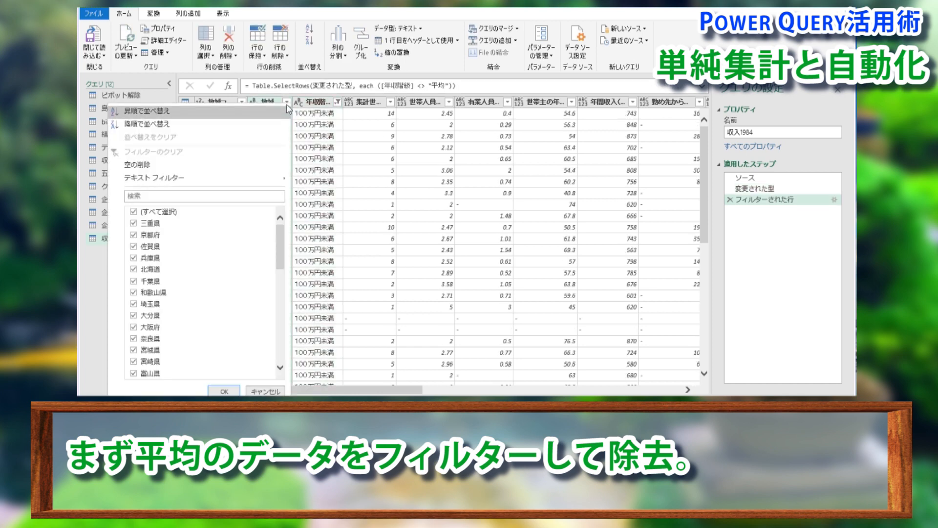
{"action": "left_click", "coordinate": [137, 213]}
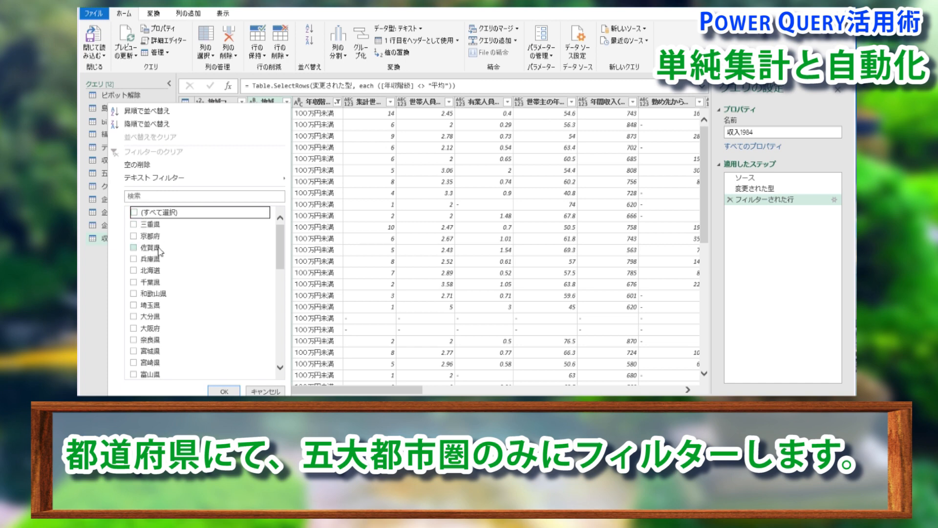
{"action": "left_click", "coordinate": [182, 271]}
{"action": "scroll", "coordinate": [185, 275], "scroll_direction": "down", "scroll_amount": 1}
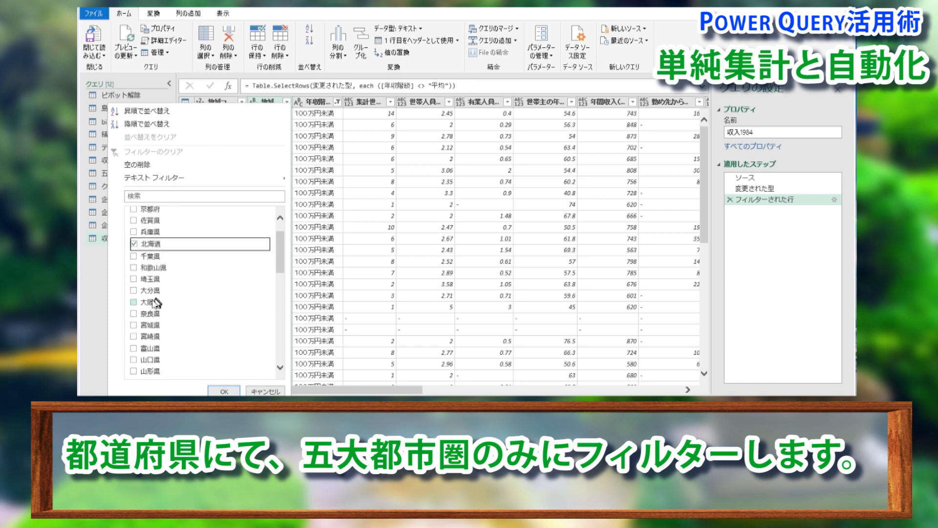
{"action": "left_click", "coordinate": [135, 305]}
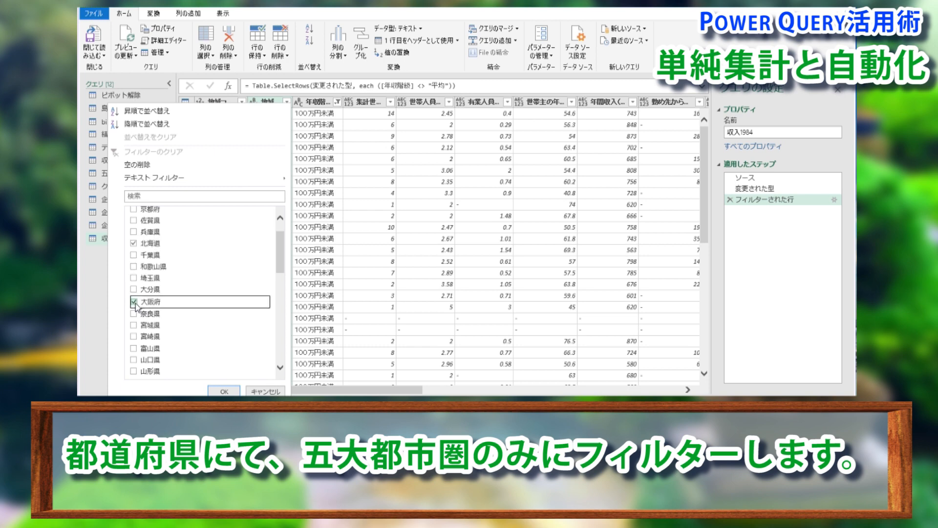
{"action": "scroll", "coordinate": [185, 285], "scroll_direction": "down", "scroll_amount": 4}
{"action": "scroll", "coordinate": [184, 284], "scroll_direction": "down", "scroll_amount": 4}
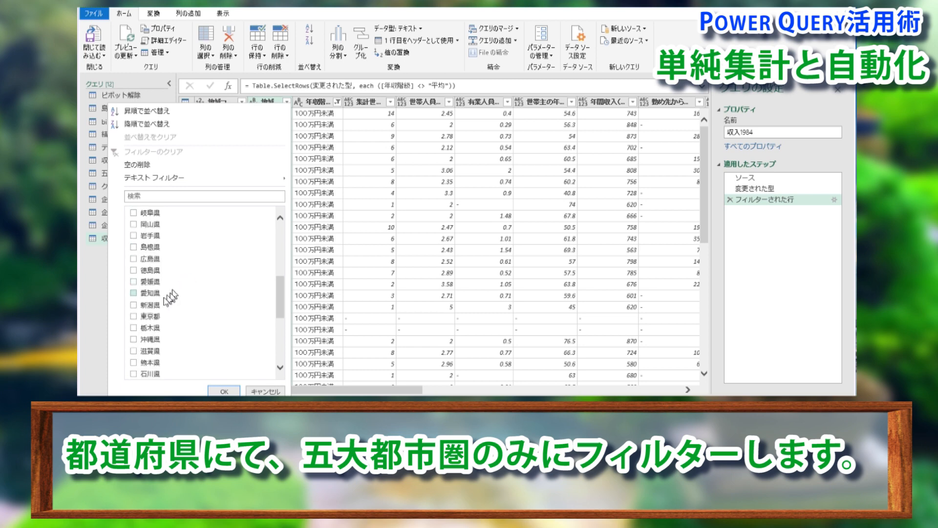
{"action": "left_click", "coordinate": [137, 317]}
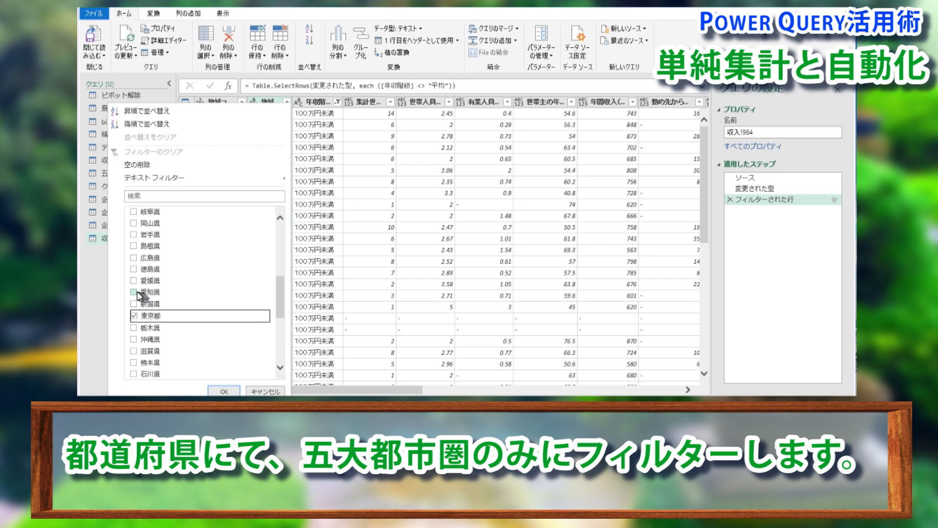
{"action": "left_click", "coordinate": [137, 292]}
{"action": "scroll", "coordinate": [180, 292], "scroll_direction": "down", "scroll_amount": 3}
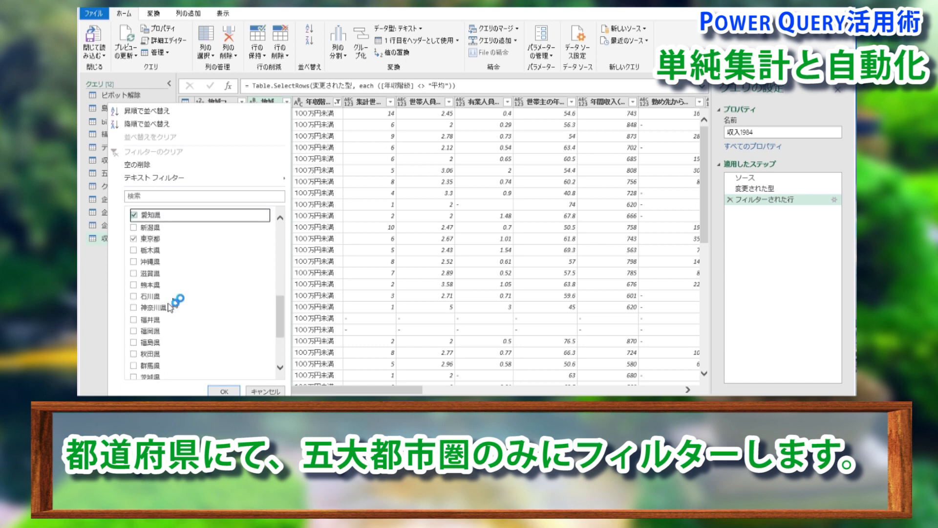
{"action": "left_click", "coordinate": [134, 331]}
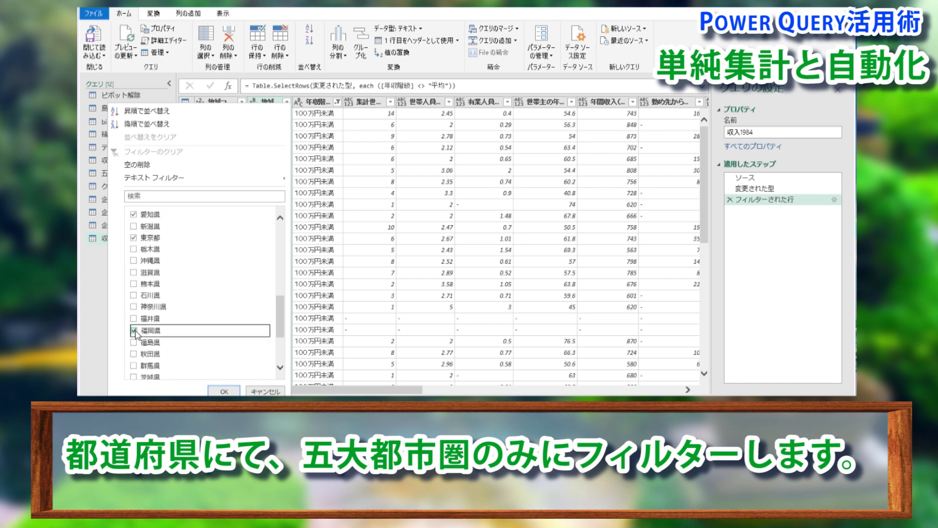
{"action": "left_click", "coordinate": [224, 391]}
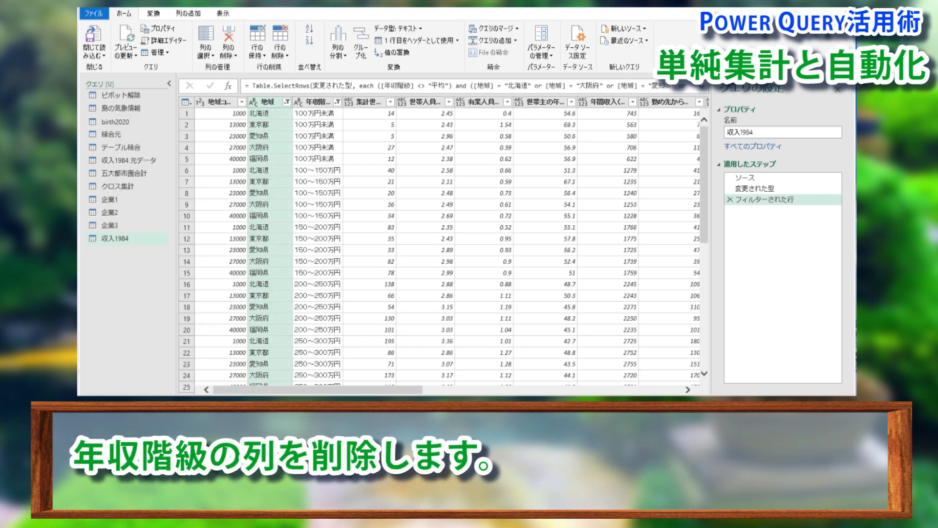
Remove the 年収階級 column from the 収入1984 query.
{"action": "left_click", "coordinate": [324, 102]}
{"action": "right_click", "coordinate": [324, 102]}
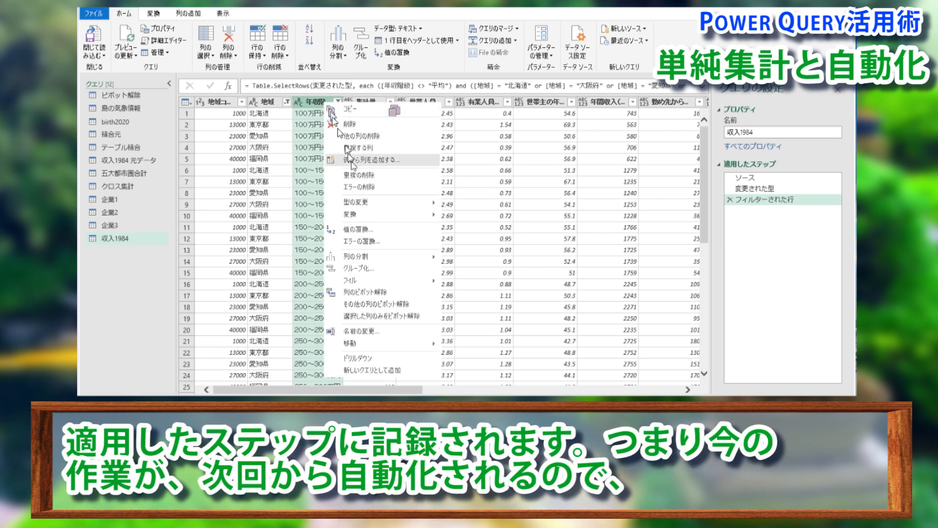
{"action": "left_click", "coordinate": [367, 126]}
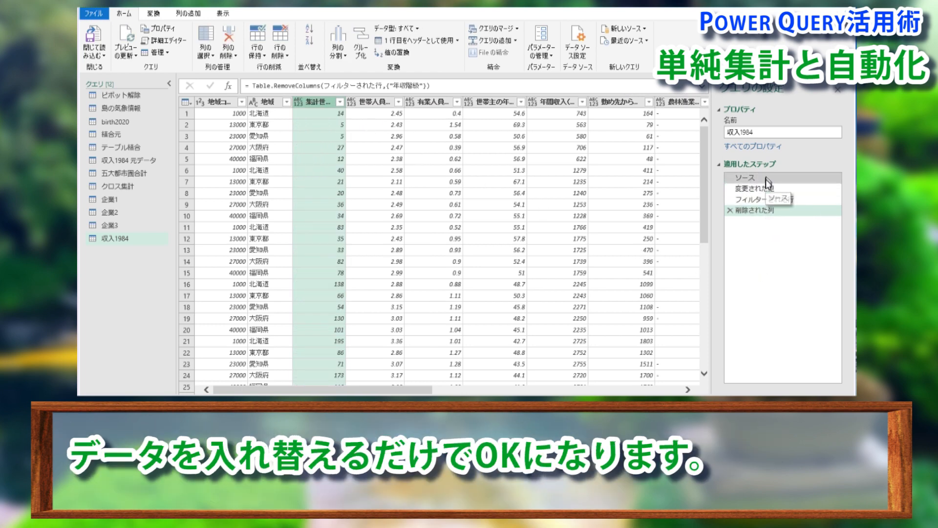
Set up a grouping by 地域コード and 地域 that aggregates 年間収入（千円） with the 合計 operation.
{"action": "left_click", "coordinate": [689, 227]}
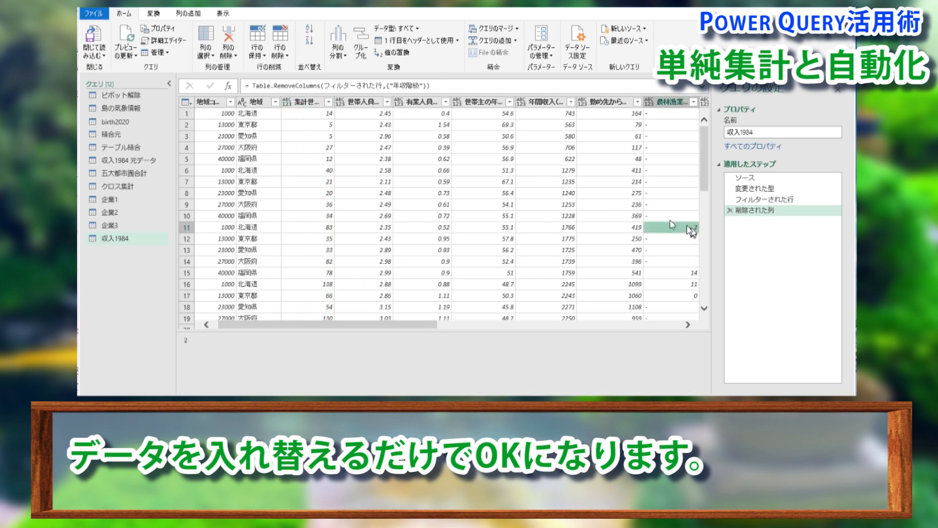
{"action": "left_click_drag", "start_coordinate": [222, 323], "coordinate": [211, 323]}
{"action": "left_click", "coordinate": [222, 103]}
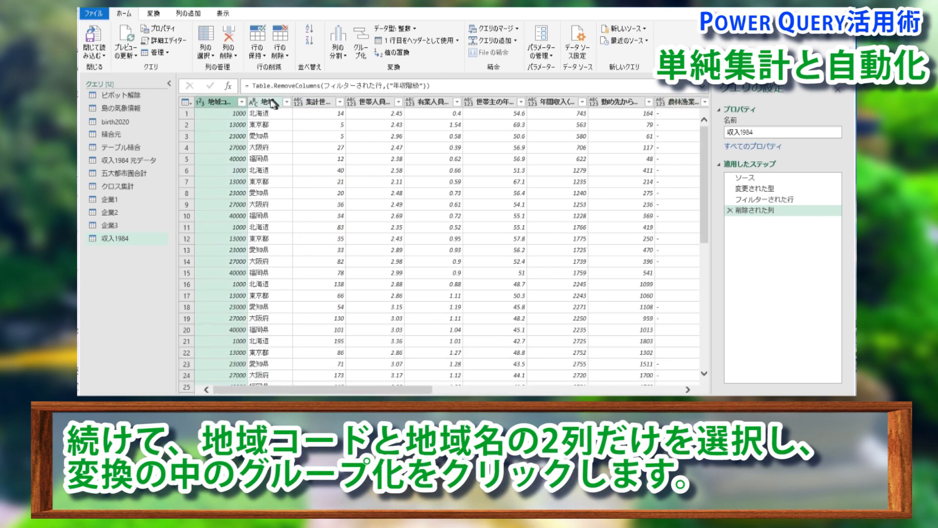
{"action": "left_click", "coordinate": [271, 103], "text": "ctrl"}
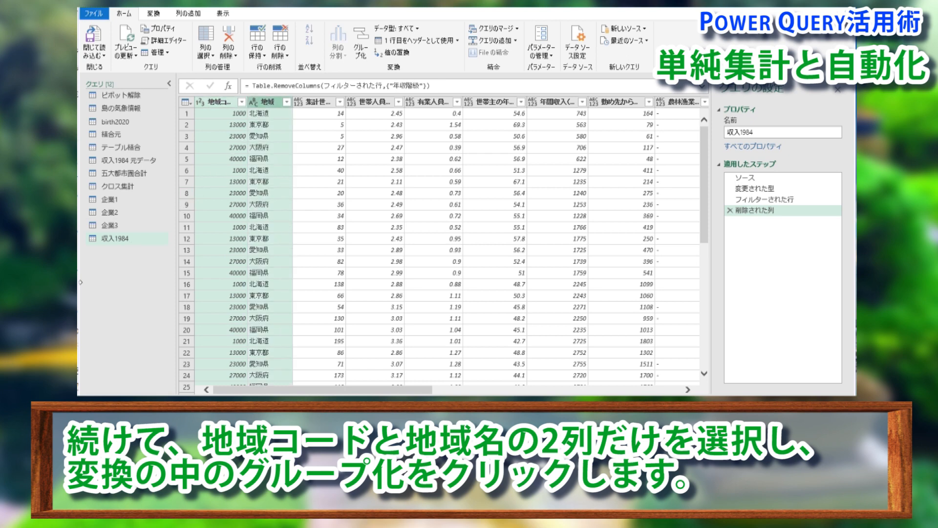
{"action": "left_click", "coordinate": [361, 57]}
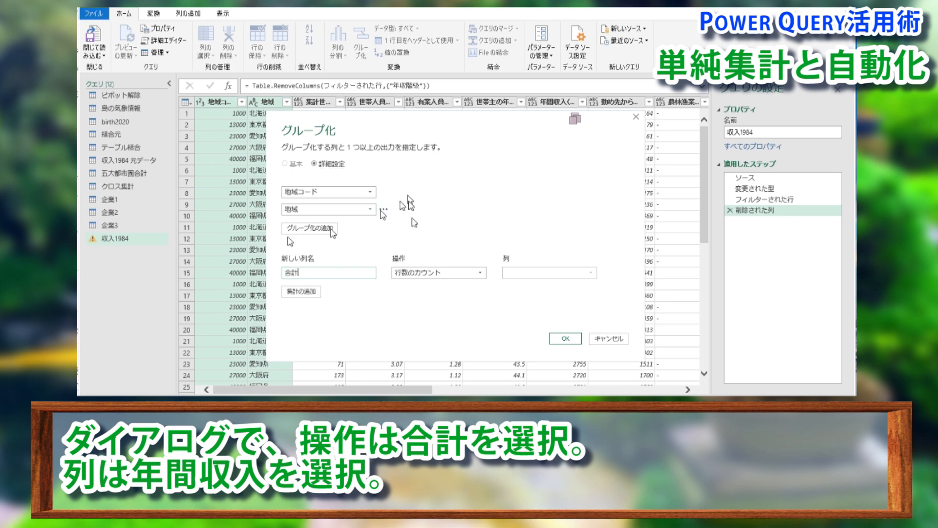
{"action": "left_click", "coordinate": [480, 272]}
{"action": "left_click", "coordinate": [467, 286]}
{"action": "left_click", "coordinate": [585, 274]}
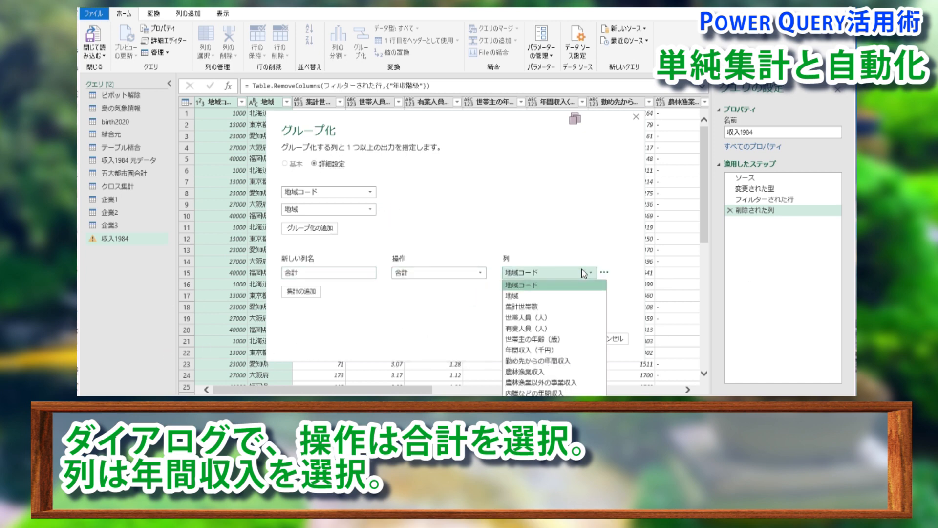
{"action": "left_click", "coordinate": [567, 350]}
Name the aggregated column 年間総合計, apply the grouping, and widen that column in the result.
{"action": "left_click_drag", "start_coordinate": [314, 274], "coordinate": [229, 272]}
{"action": "type", "text": "ne"}
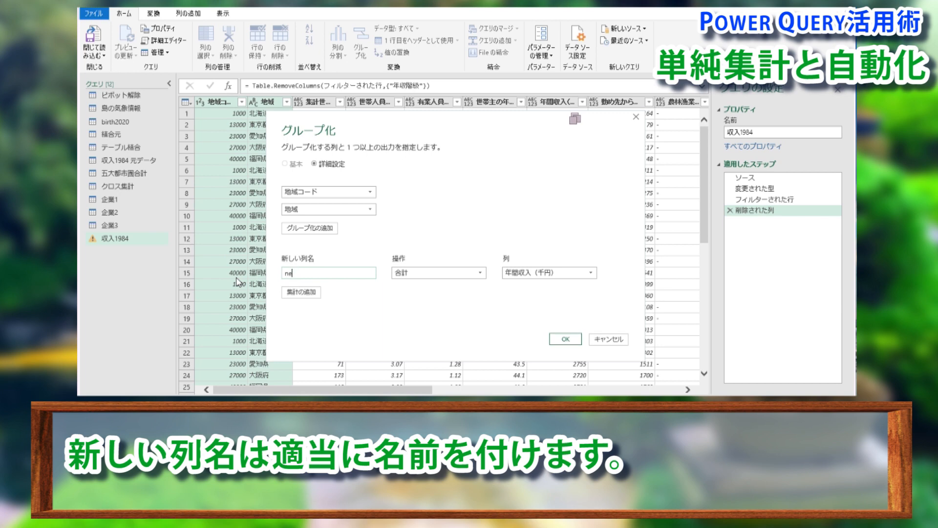
{"action": "type", "text": "nkann"}
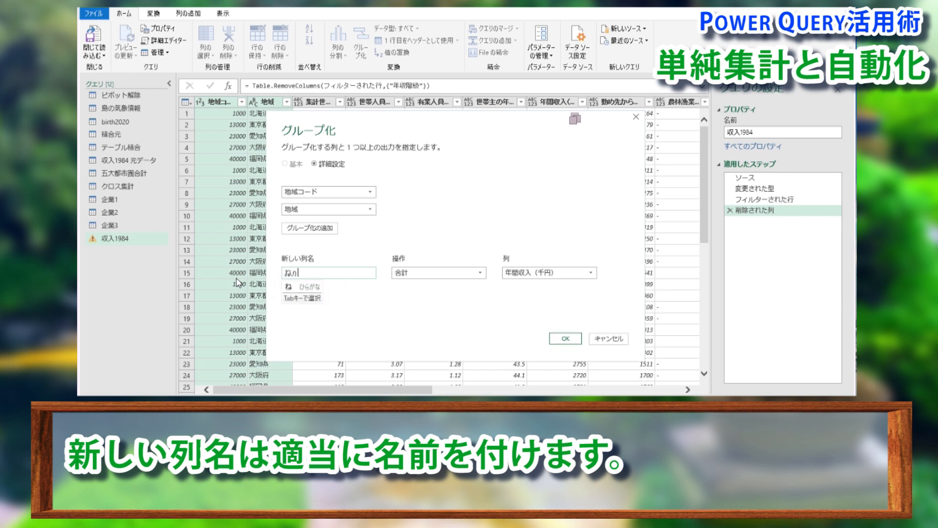
{"action": "key", "text": "space"}
{"action": "type", "text": "sougoukei"}
{"action": "key", "text": "space"}
{"action": "key", "text": "Return"}
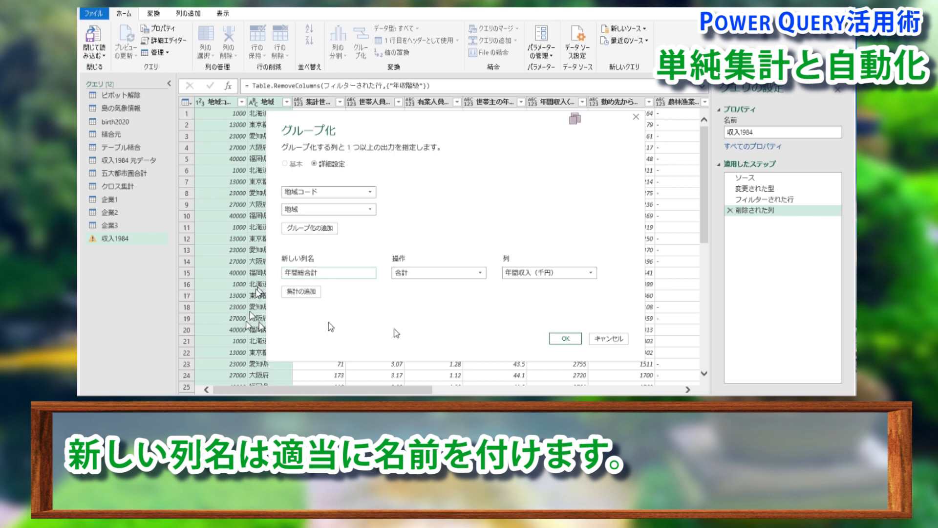
{"action": "left_click", "coordinate": [555, 339]}
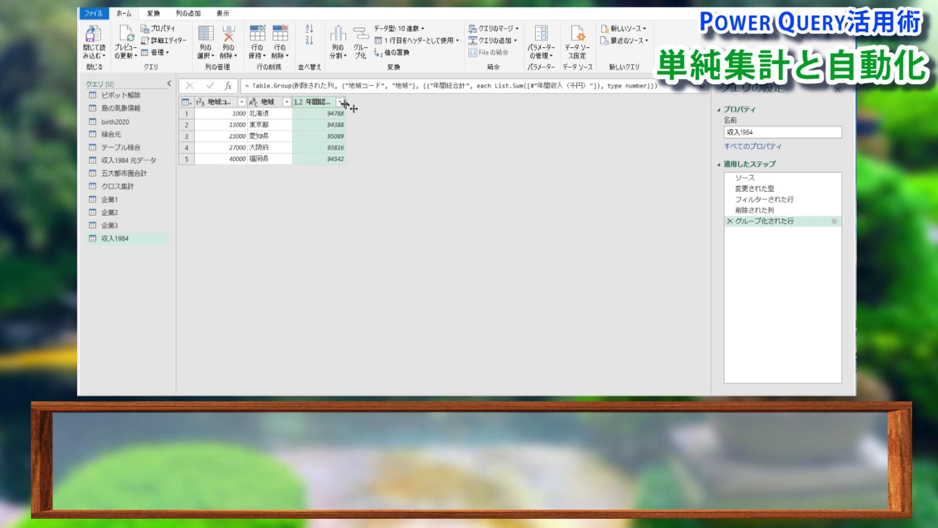
{"action": "left_click_drag", "start_coordinate": [346, 99], "coordinate": [372, 100]}
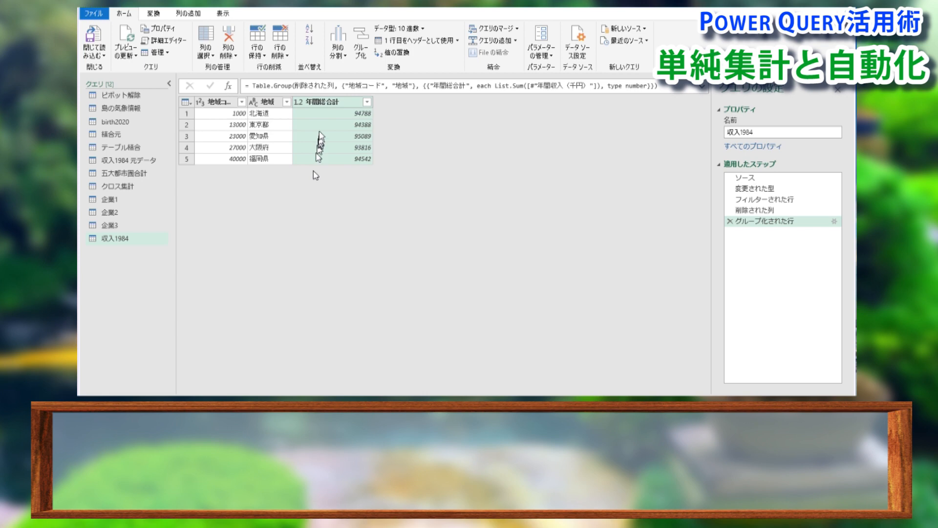
Close the editor and load the grouped query as a table to cell A1 of the existing テスト sheet.
{"action": "left_click", "coordinate": [93, 55]}
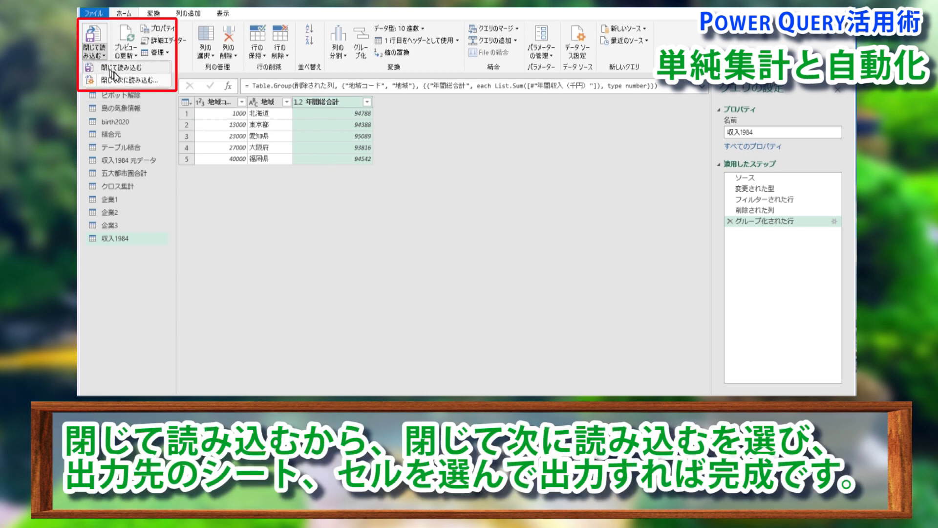
{"action": "left_click", "coordinate": [165, 81]}
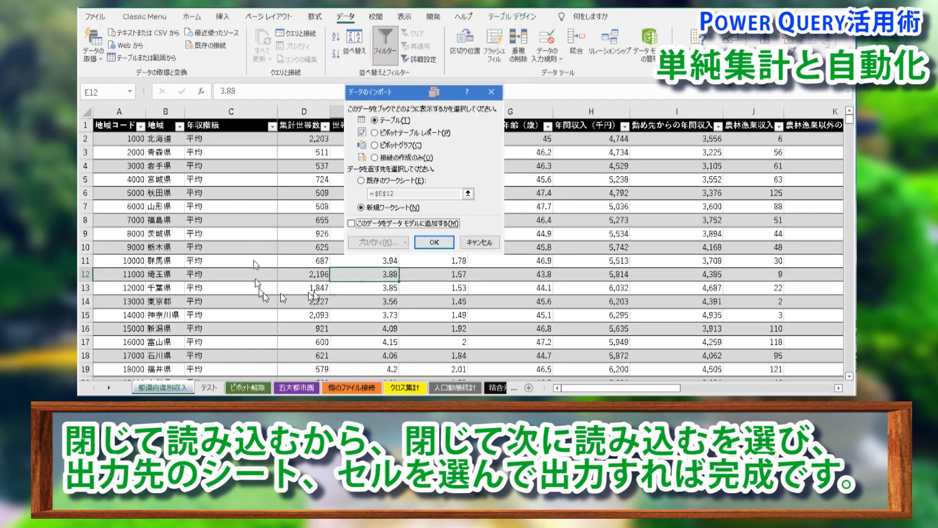
{"action": "left_click", "coordinate": [401, 181]}
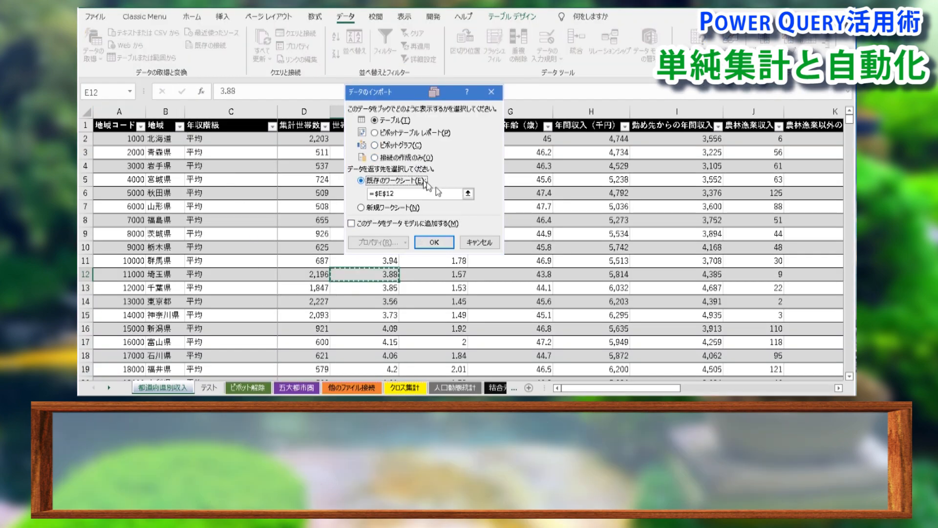
{"action": "left_click", "coordinate": [219, 388]}
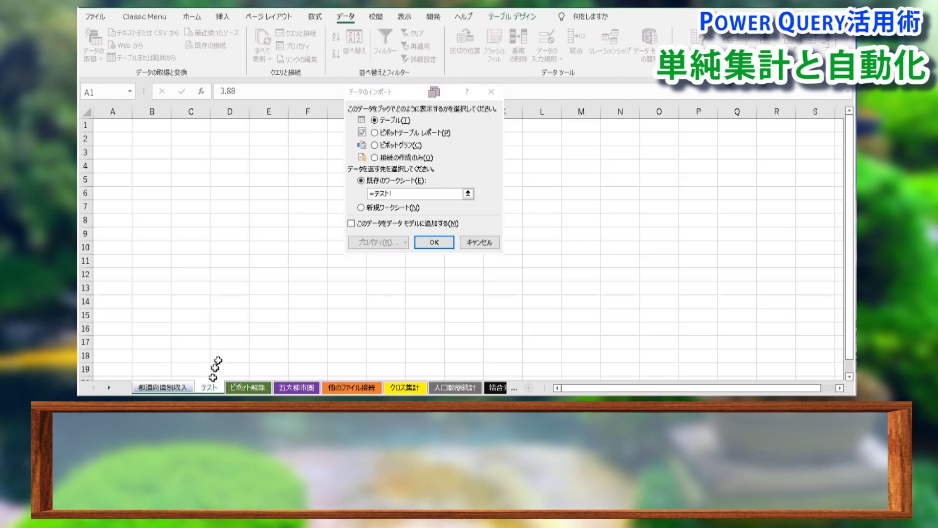
{"action": "left_click", "coordinate": [119, 126]}
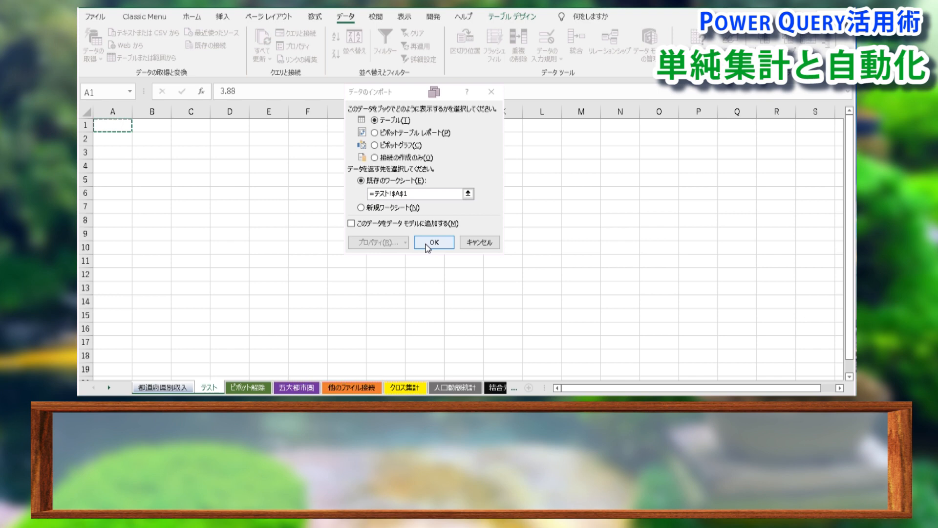
{"action": "left_click", "coordinate": [427, 242]}
{"action": "left_click", "coordinate": [212, 196]}
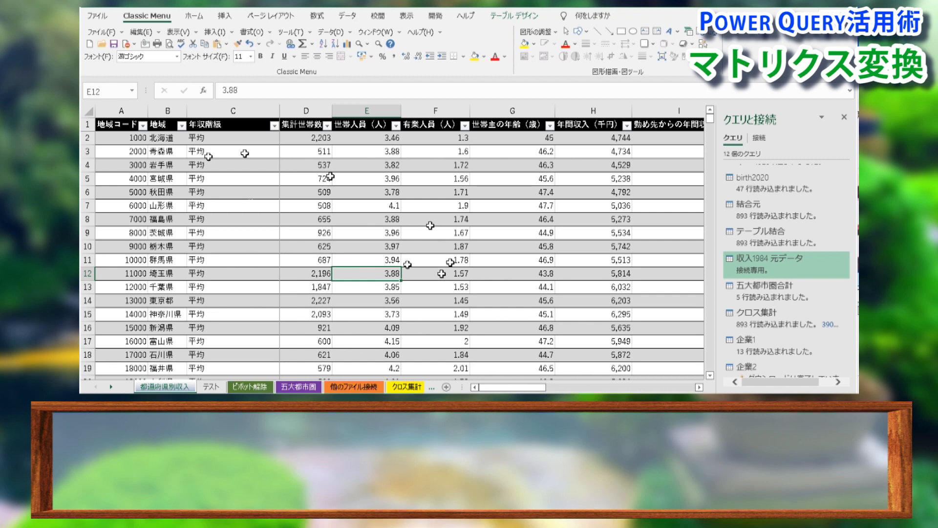
Load the table on the 都道府県別収入 sheet into the Power Query editor as a new query.
{"action": "left_click_drag", "start_coordinate": [123, 125], "coordinate": [697, 124]}
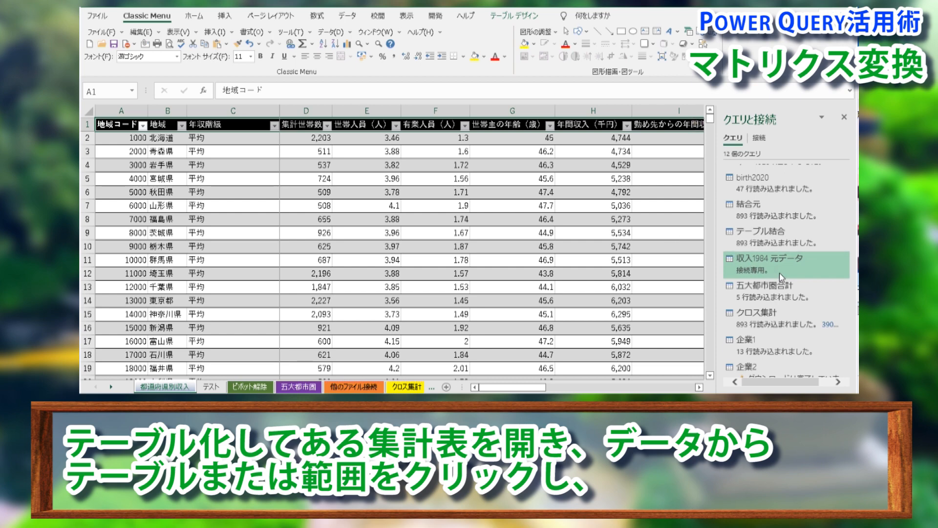
{"action": "mouse_move", "coordinate": [779, 273]}
{"action": "left_click", "coordinate": [346, 16]}
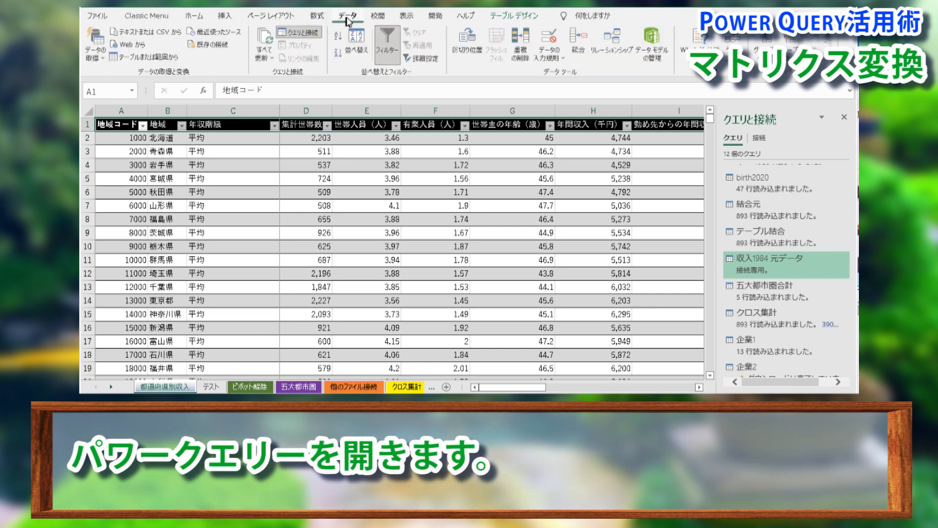
{"action": "left_click", "coordinate": [158, 56]}
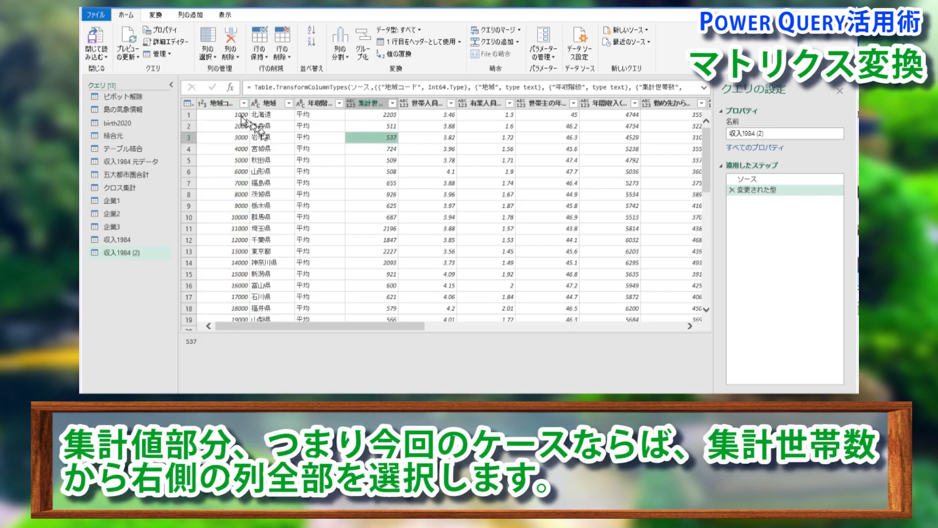
Select the columns from 集計世帯数 through 出生数 and unpivot them into attribute and value columns.
{"action": "left_click", "coordinate": [269, 104]}
{"action": "left_click", "coordinate": [310, 104]}
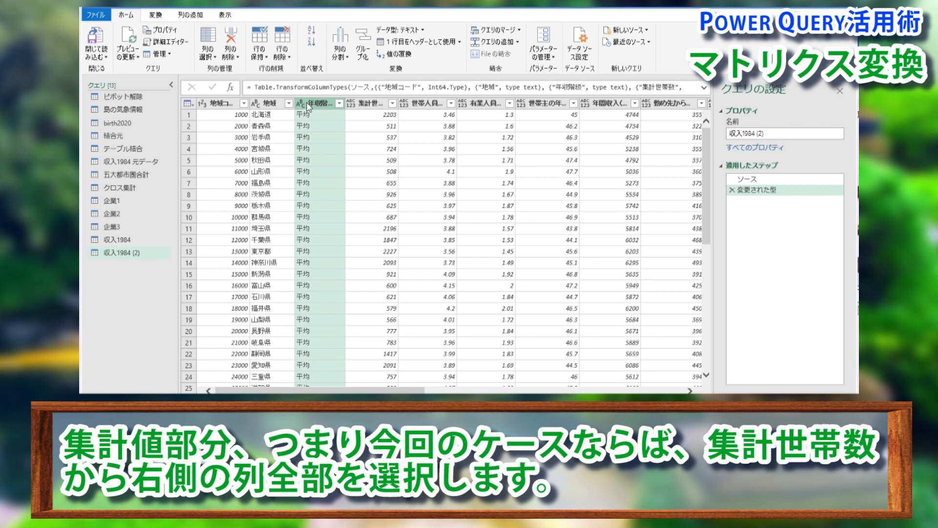
{"action": "left_click", "coordinate": [364, 105]}
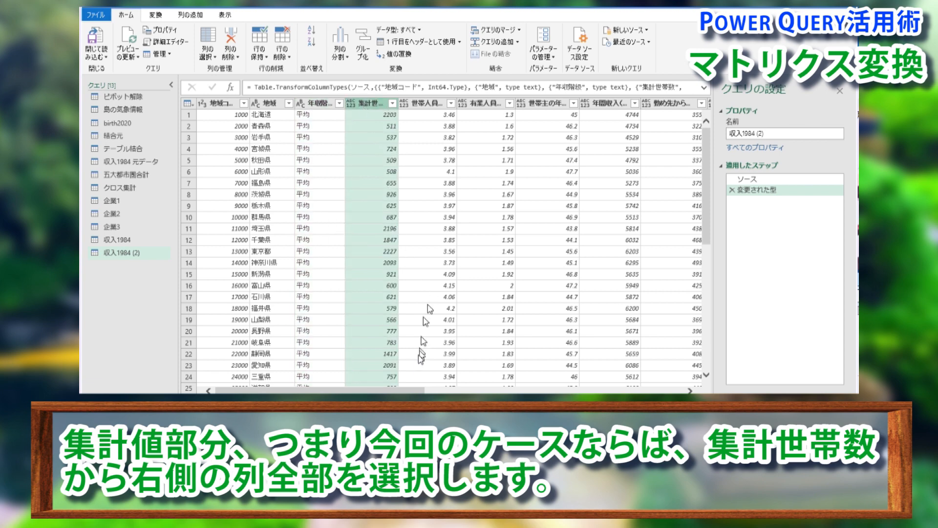
{"action": "left_click_drag", "start_coordinate": [415, 390], "coordinate": [674, 391]}
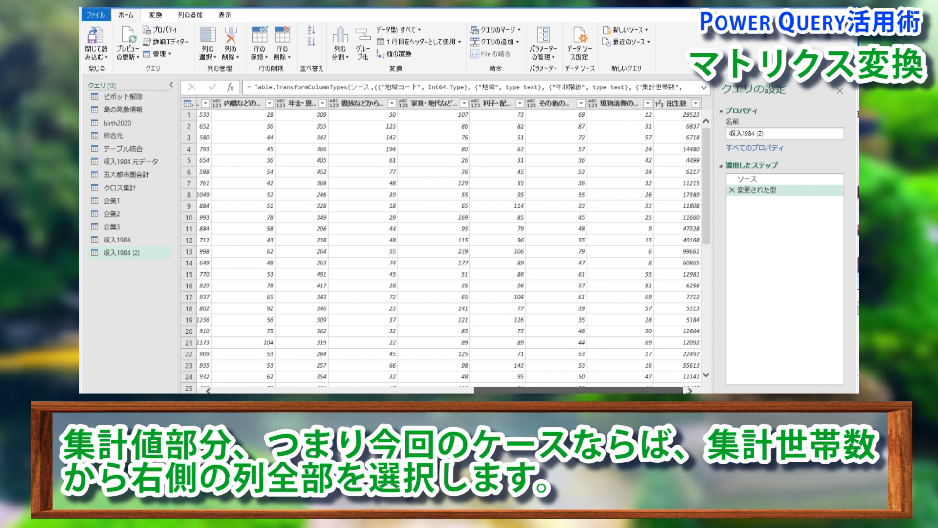
{"action": "left_click", "coordinate": [679, 104], "text": "shift"}
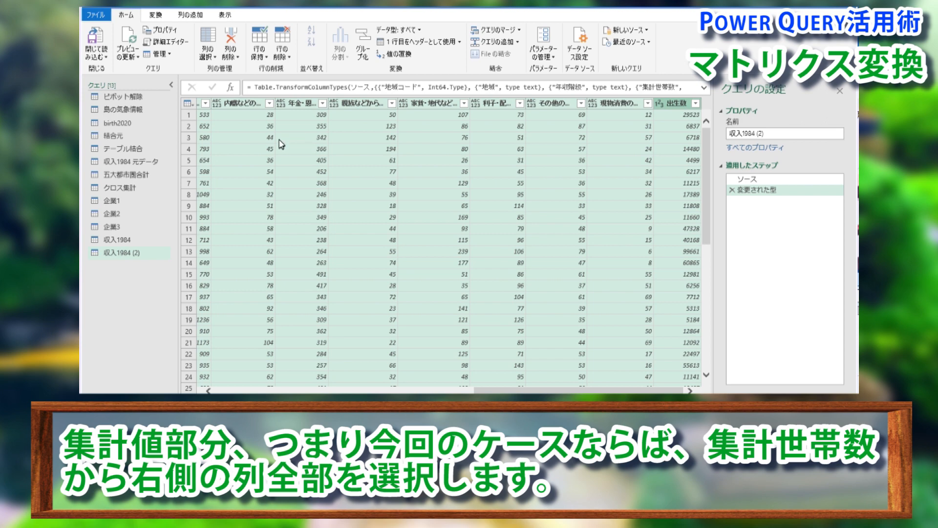
{"action": "left_click", "coordinate": [156, 15]}
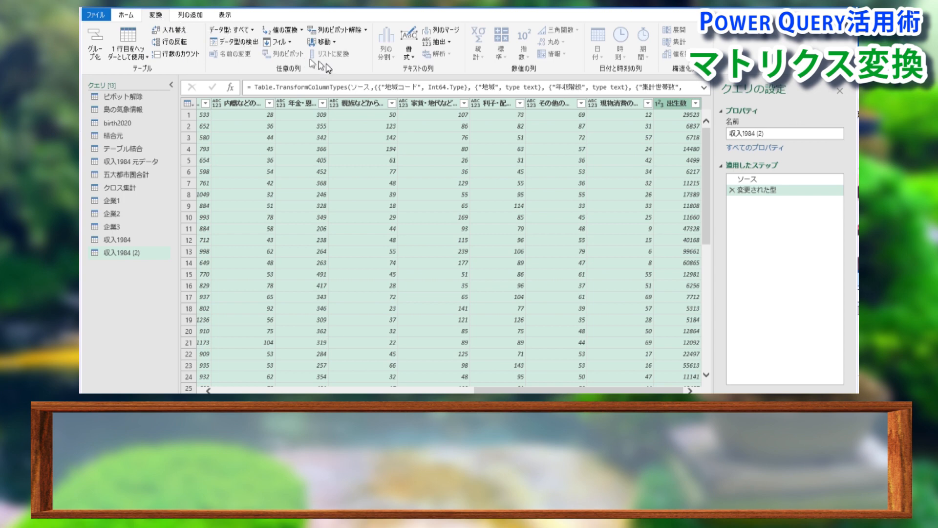
{"action": "left_click", "coordinate": [347, 32]}
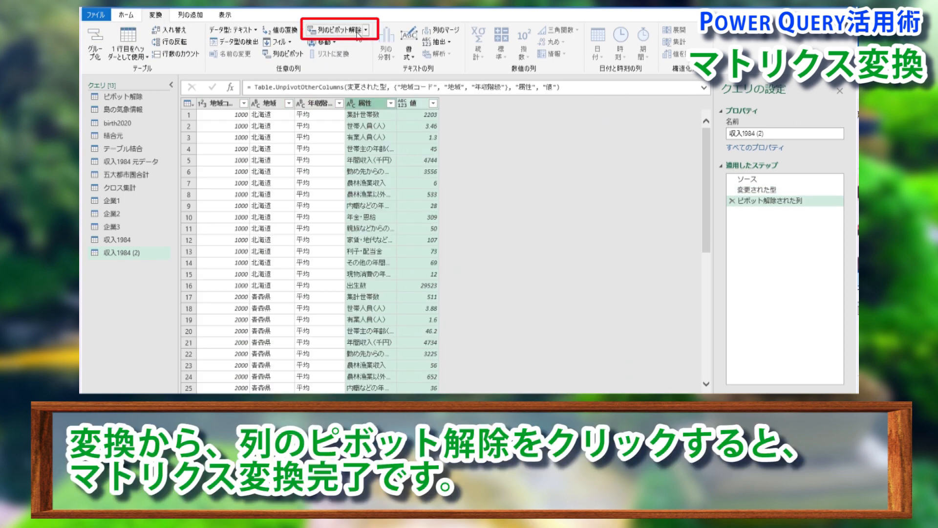
{"action": "left_click", "coordinate": [379, 184]}
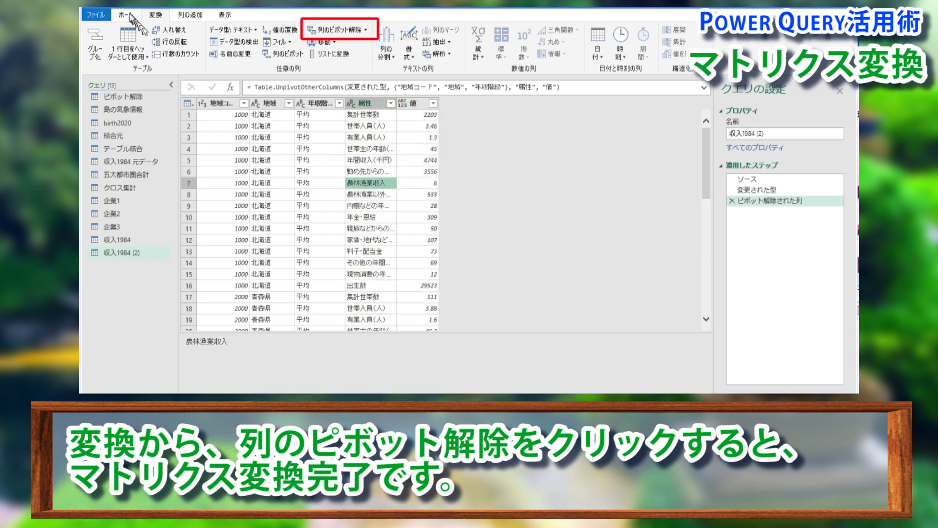
{"action": "scroll", "coordinate": [312, 164], "scroll_direction": "down", "scroll_amount": 1}
{"action": "scroll", "coordinate": [312, 164], "scroll_direction": "down", "scroll_amount": 20}
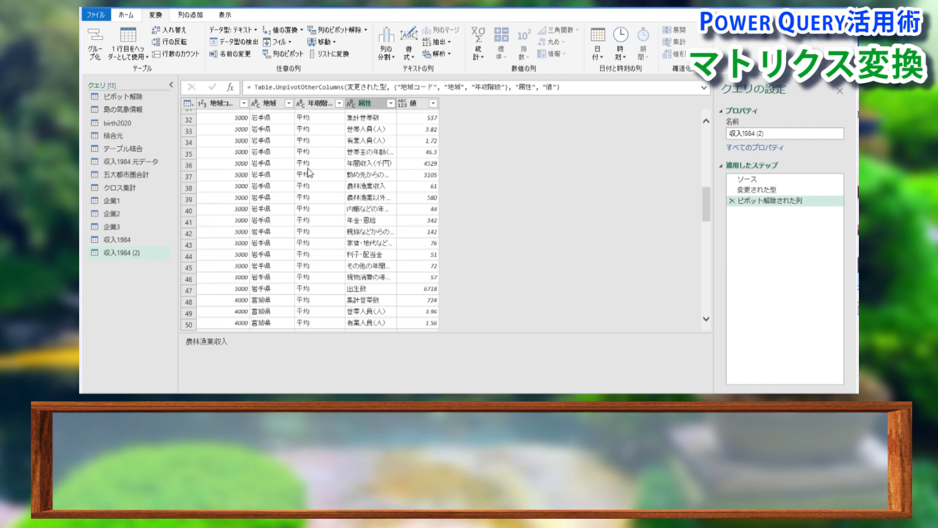
{"action": "scroll", "coordinate": [307, 175], "scroll_direction": "down", "scroll_amount": 12}
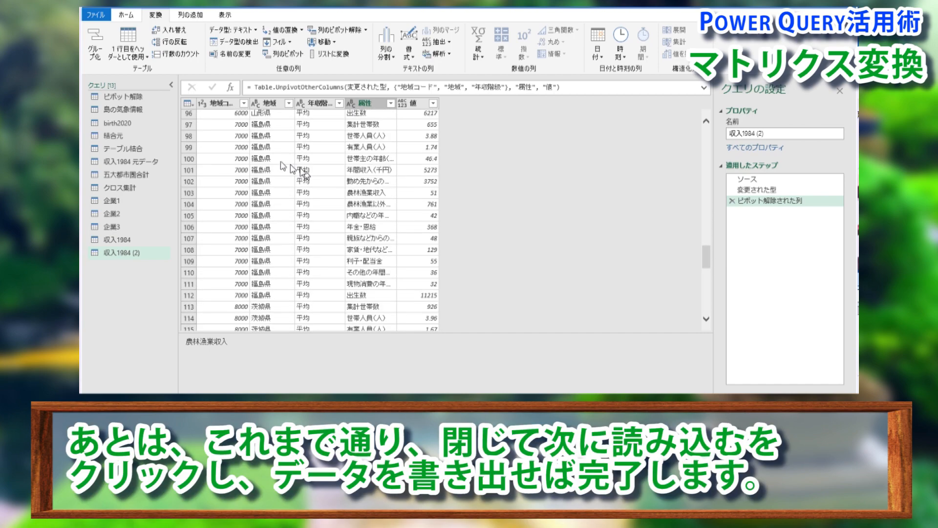
Close the editor and load the unpivoted query as a table to cell A1 of the existing テスト sheet.
{"action": "left_click", "coordinate": [123, 17]}
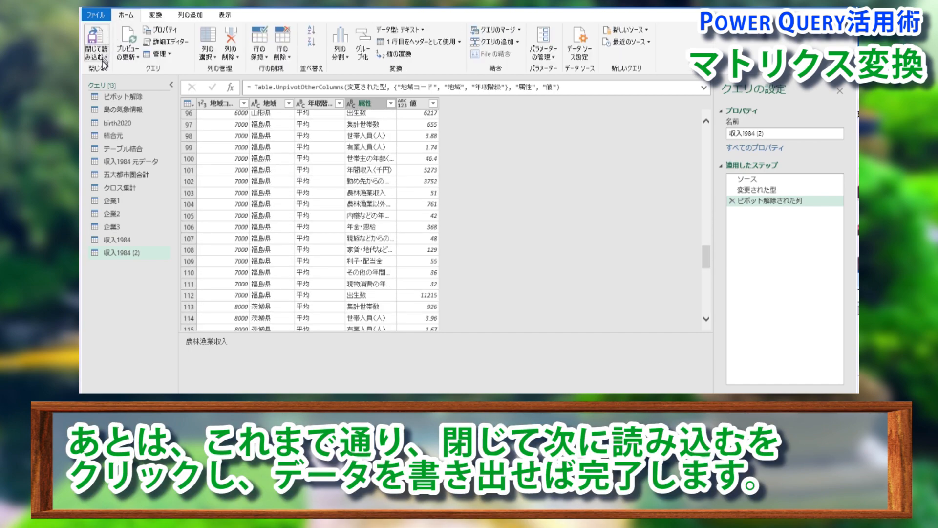
{"action": "left_click", "coordinate": [95, 56]}
{"action": "left_click", "coordinate": [114, 82]}
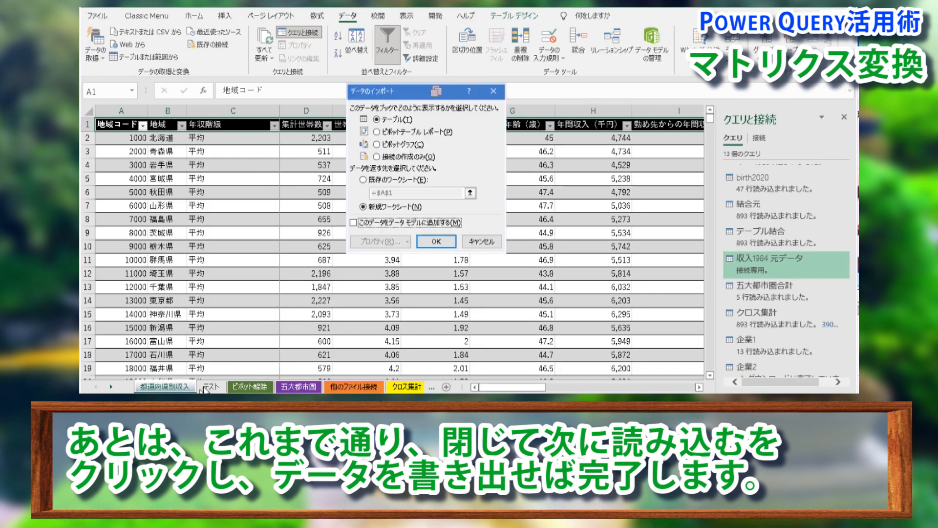
{"action": "left_click", "coordinate": [363, 179]}
{"action": "left_click", "coordinate": [470, 192]}
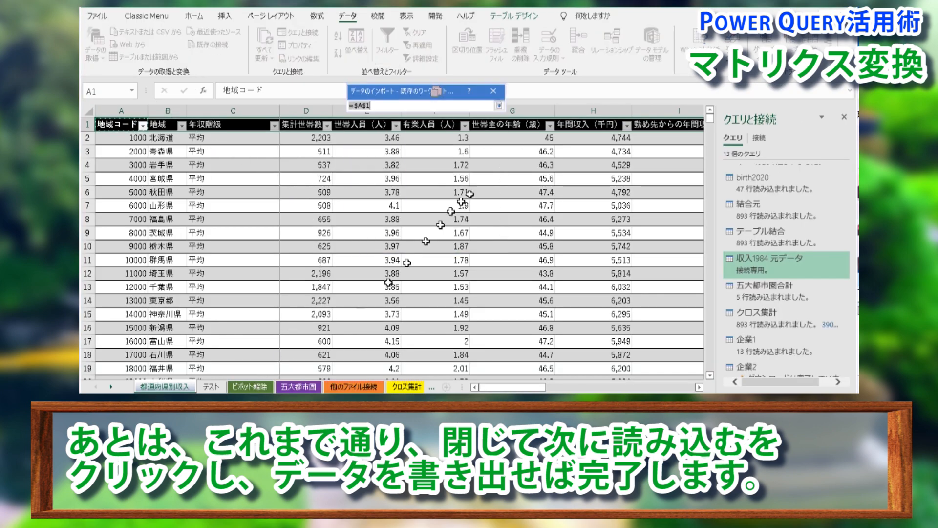
{"action": "left_click", "coordinate": [211, 386]}
{"action": "left_click", "coordinate": [128, 125]}
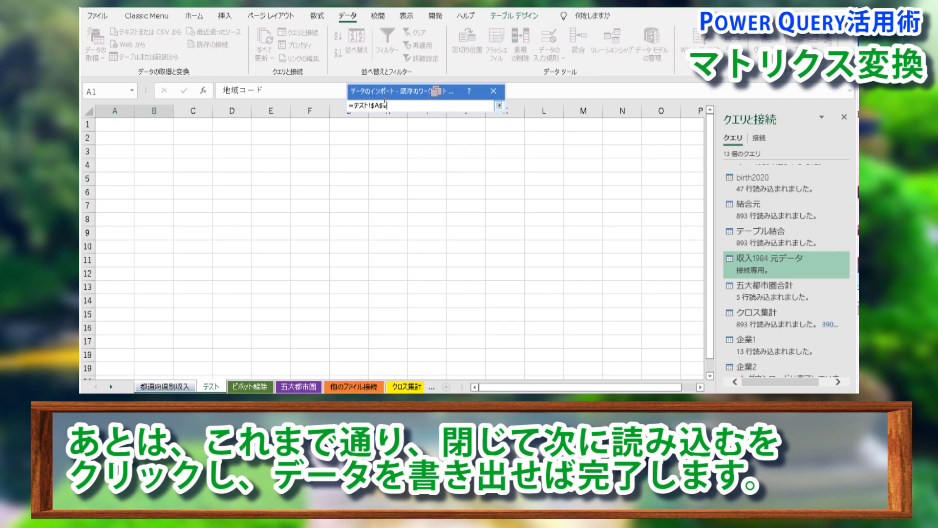
{"action": "left_click", "coordinate": [499, 106]}
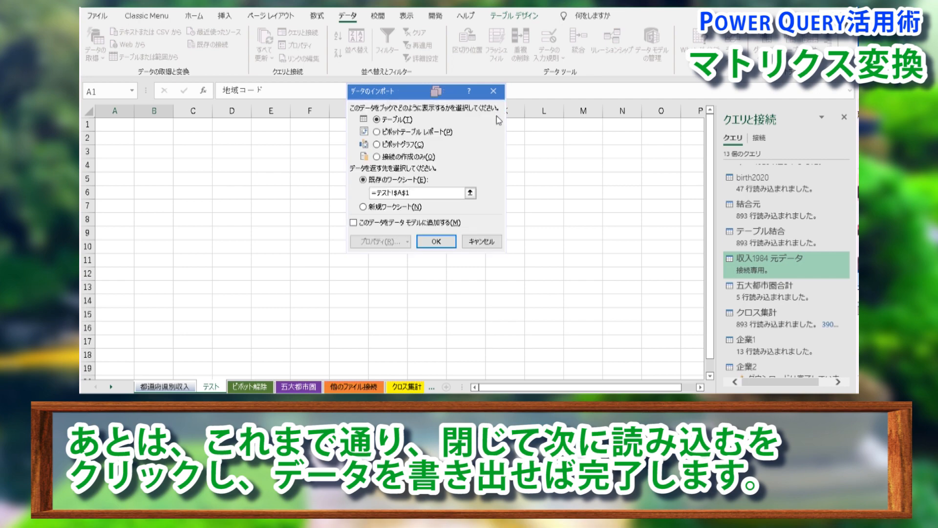
{"action": "left_click", "coordinate": [437, 241]}
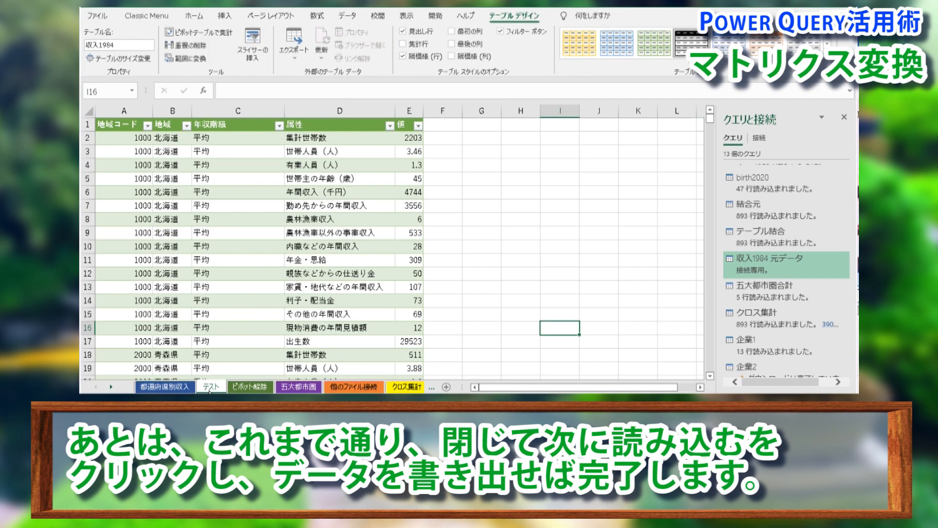
Look through the rows of the unpivoted list on the テスト sheet.
{"action": "left_click", "coordinate": [211, 233]}
{"action": "scroll", "coordinate": [213, 230], "scroll_direction": "down", "scroll_amount": 4}
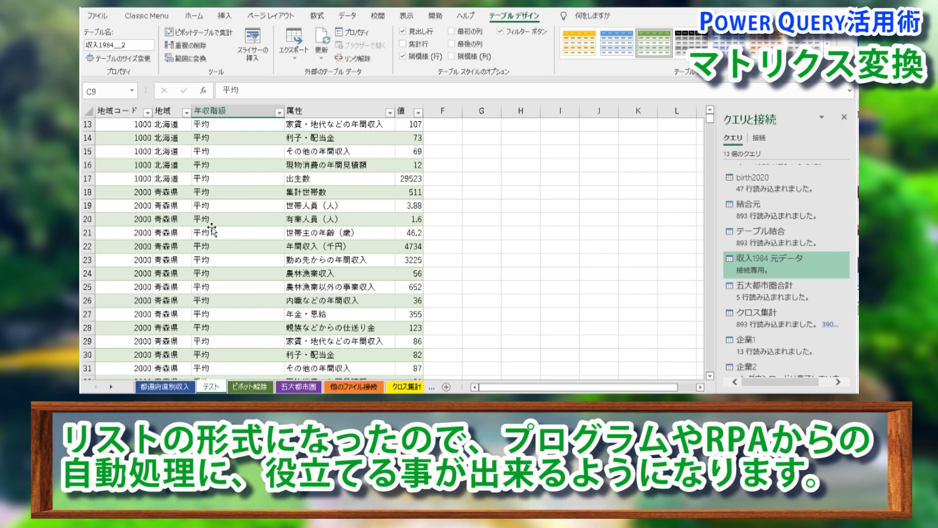
{"action": "scroll", "coordinate": [211, 229], "scroll_direction": "down", "scroll_amount": 20}
{"action": "scroll", "coordinate": [210, 235], "scroll_direction": "down", "scroll_amount": 20}
{"action": "scroll", "coordinate": [212, 234], "scroll_direction": "up", "scroll_amount": 15}
{"action": "scroll", "coordinate": [211, 234], "scroll_direction": "up", "scroll_amount": 20}
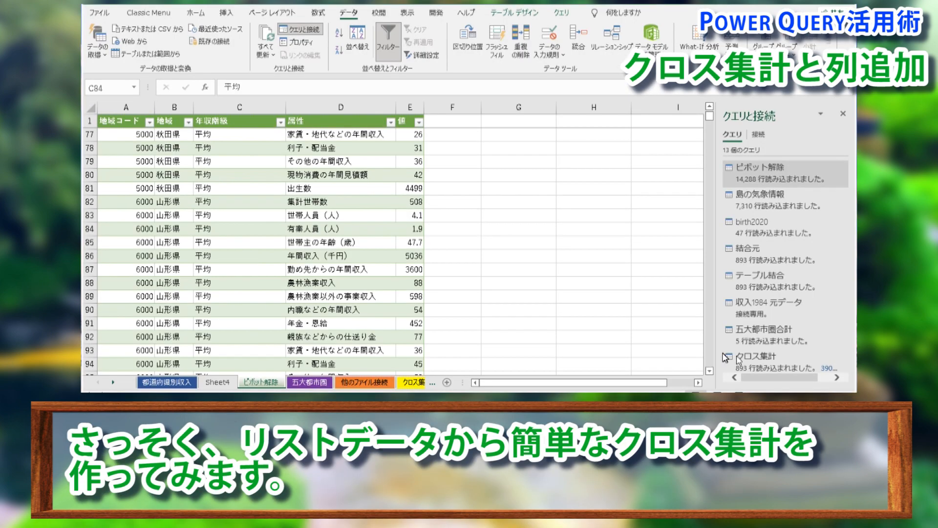
Load the ピボット解除 sheet's table into the Power Query editor and filter 属性 to 年間収入（千円）, 年金・恩給 and 利子・配当金.
{"action": "left_click", "coordinate": [366, 267]}
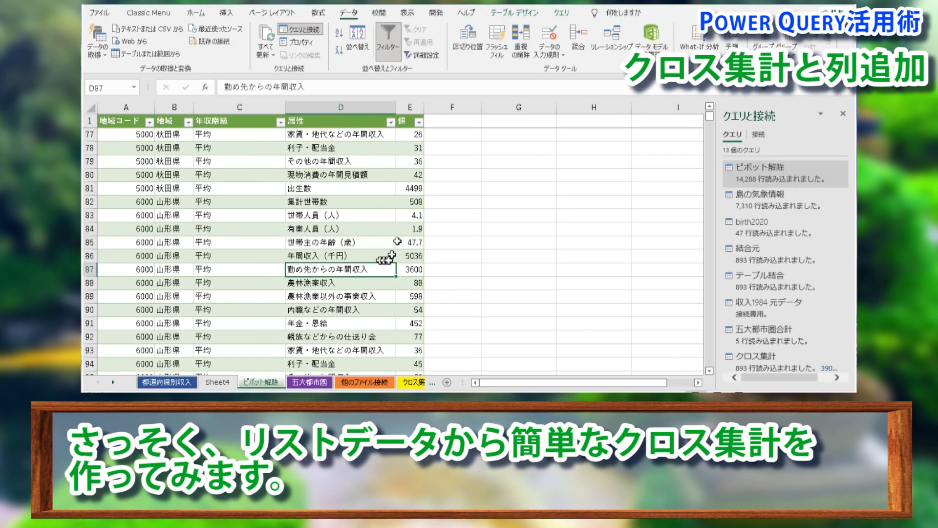
{"action": "left_click", "coordinate": [143, 53]}
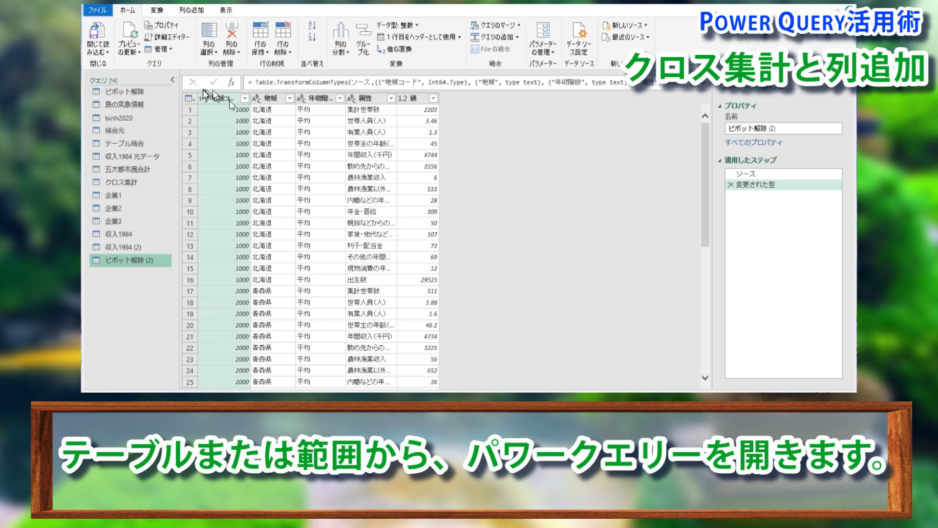
{"action": "left_click", "coordinate": [391, 109]}
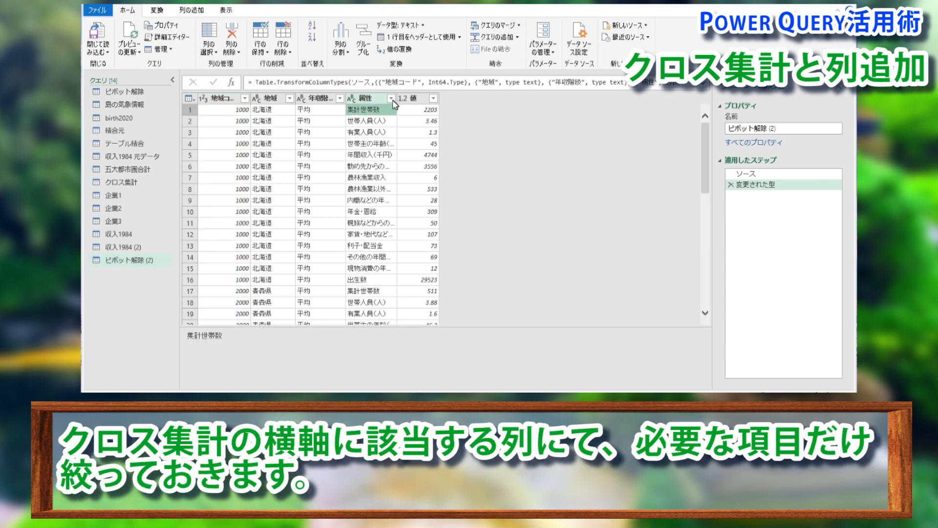
{"action": "left_click", "coordinate": [391, 99]}
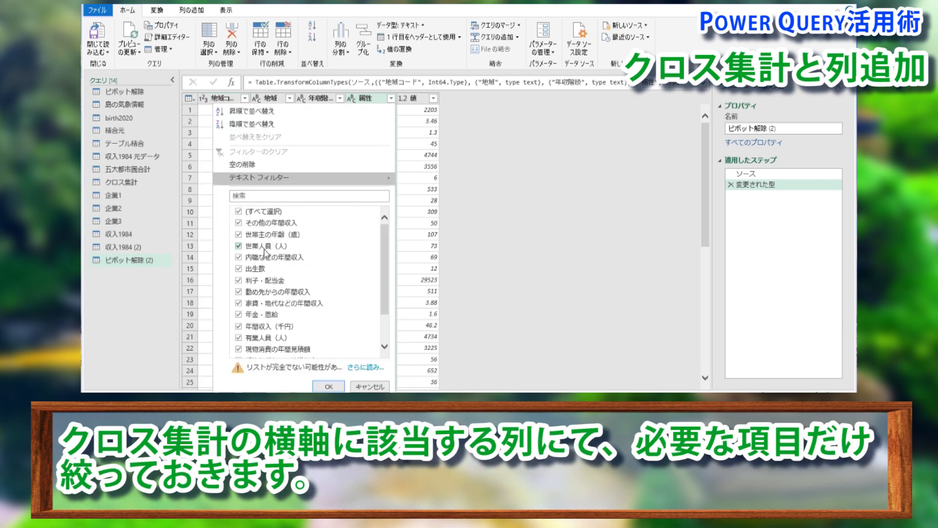
{"action": "scroll", "coordinate": [267, 256], "scroll_direction": "down", "scroll_amount": 1}
{"action": "scroll", "coordinate": [238, 220], "scroll_direction": "up", "scroll_amount": 2}
{"action": "left_click", "coordinate": [239, 213]}
{"action": "scroll", "coordinate": [240, 234], "scroll_direction": "down", "scroll_amount": 1}
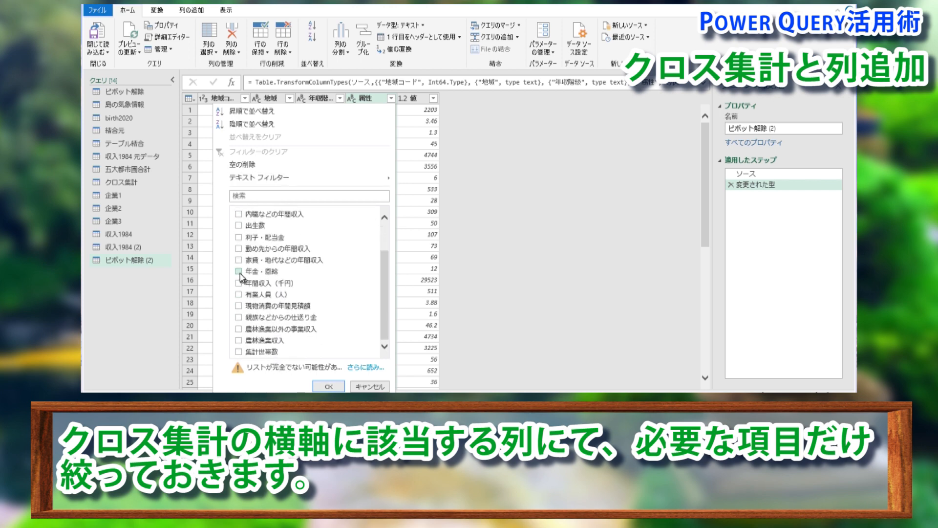
{"action": "left_click", "coordinate": [239, 282]}
{"action": "left_click", "coordinate": [239, 271]}
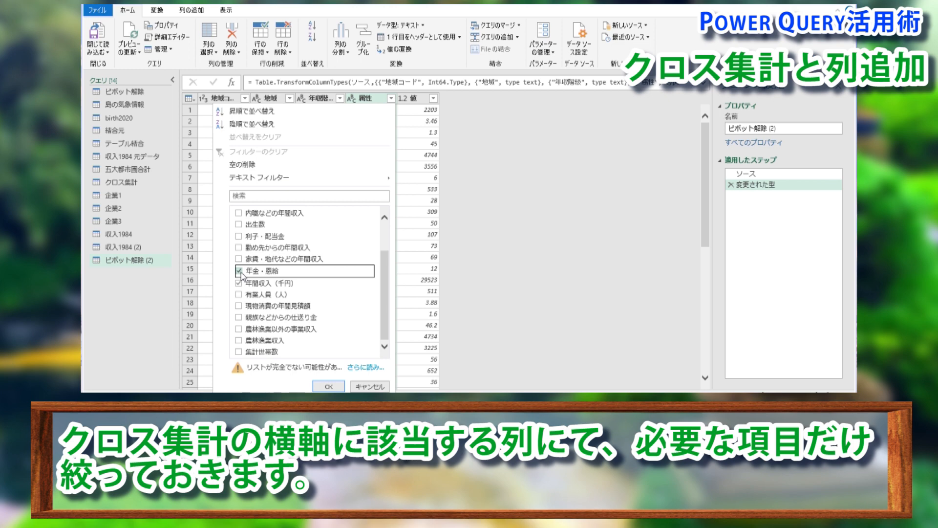
{"action": "left_click", "coordinate": [239, 236]}
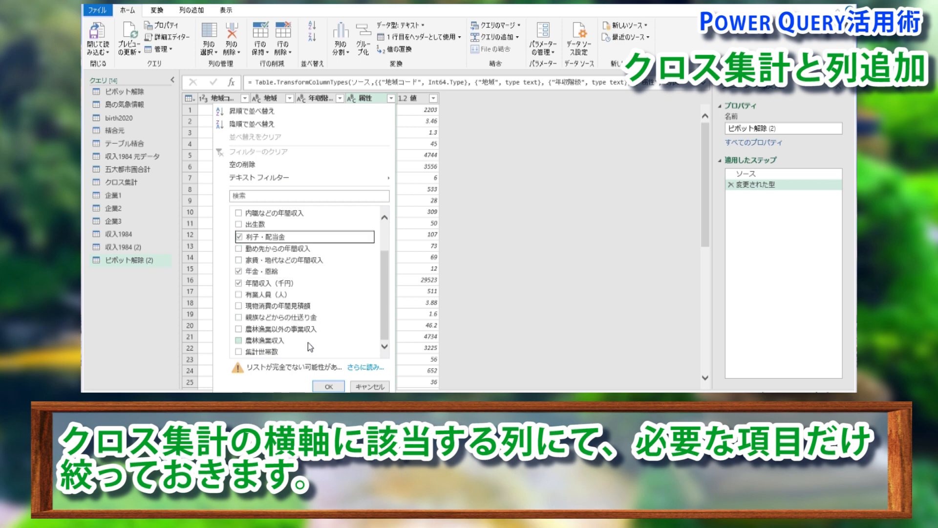
{"action": "left_click", "coordinate": [329, 386]}
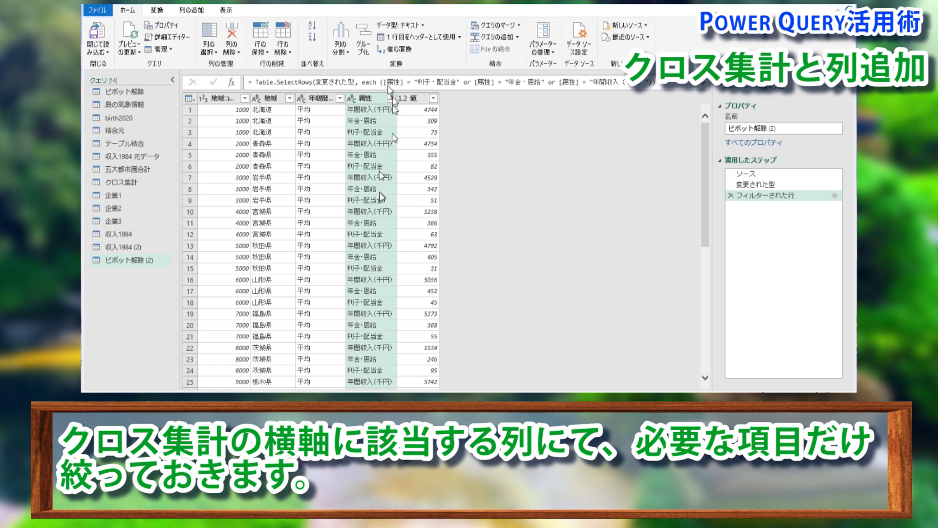
Pivot the 属性 column using 値 as the values column, and look over the resulting cross tabulation.
{"action": "left_click", "coordinate": [157, 10]}
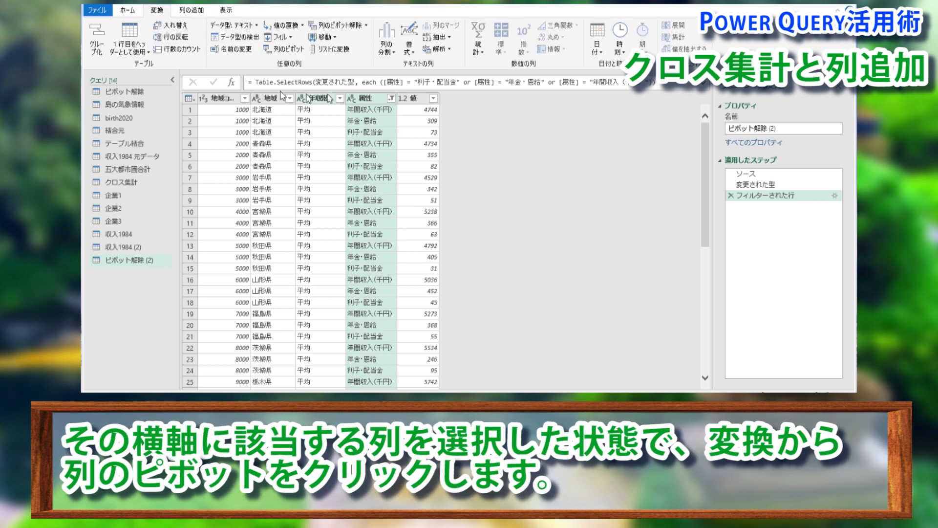
{"action": "left_click", "coordinate": [293, 49]}
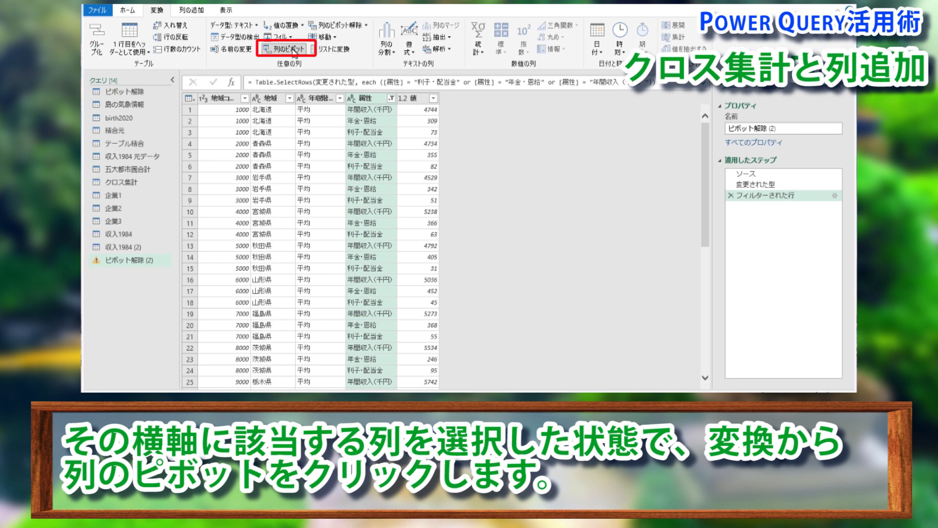
{"action": "left_click", "coordinate": [293, 53]}
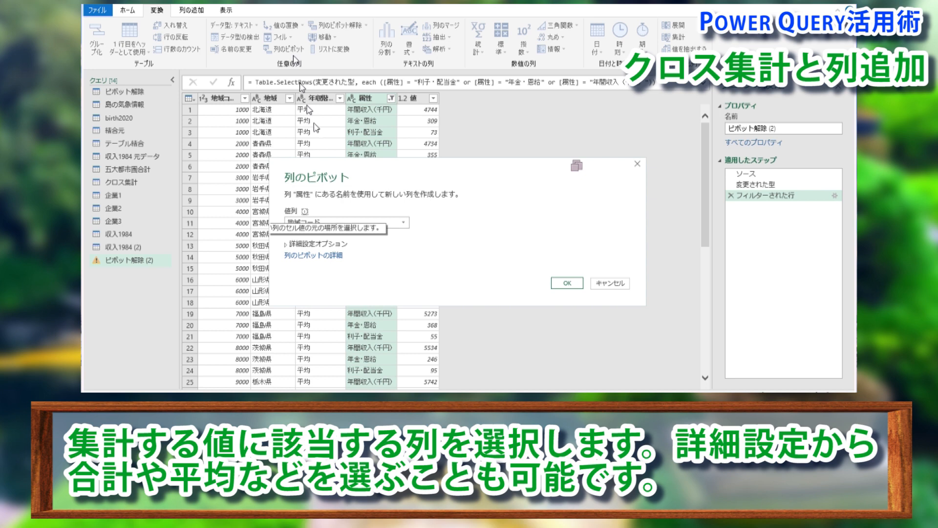
{"action": "left_click", "coordinate": [403, 224]}
{"action": "left_click", "coordinate": [384, 268]}
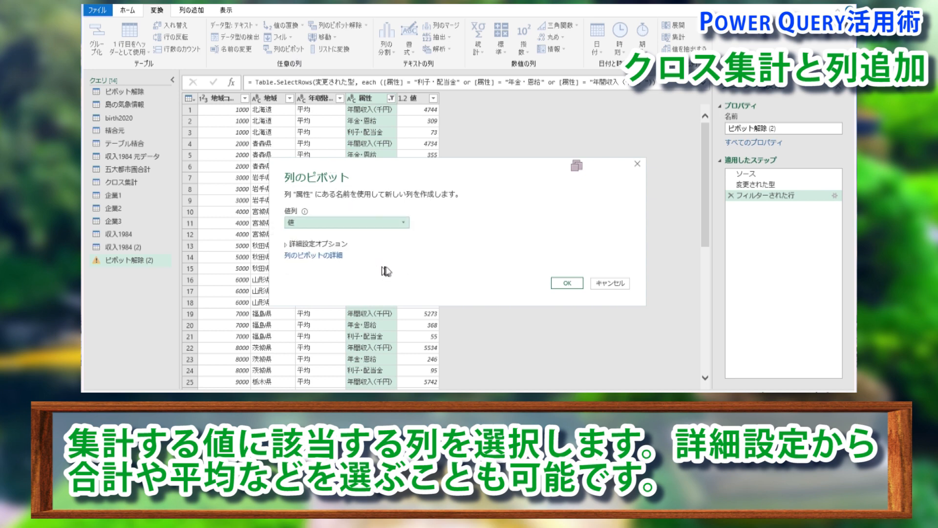
{"action": "left_click", "coordinate": [567, 285]}
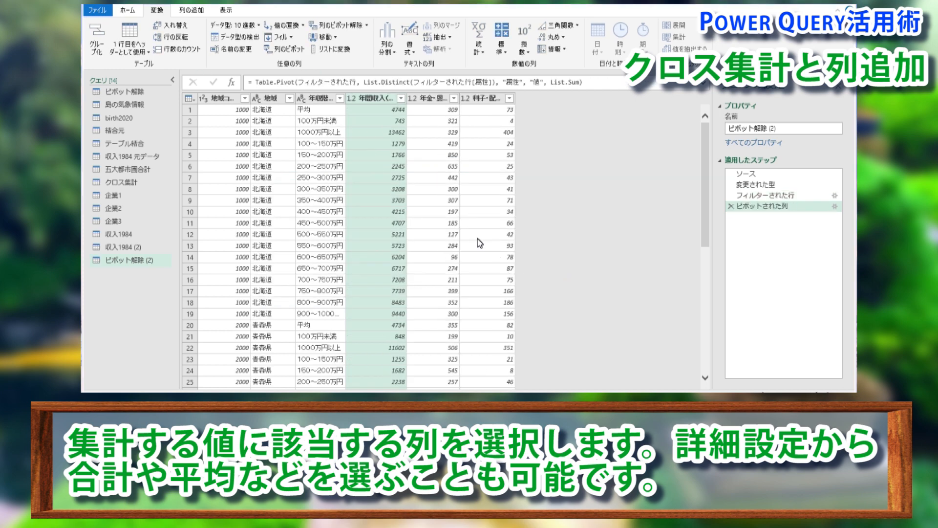
{"action": "left_click", "coordinate": [464, 212]}
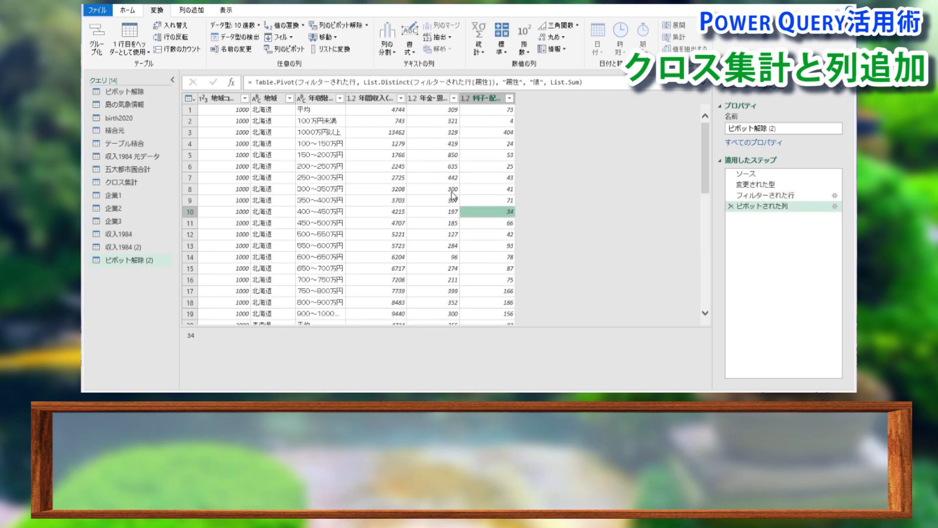
{"action": "scroll", "coordinate": [420, 191], "scroll_direction": "down", "scroll_amount": 11}
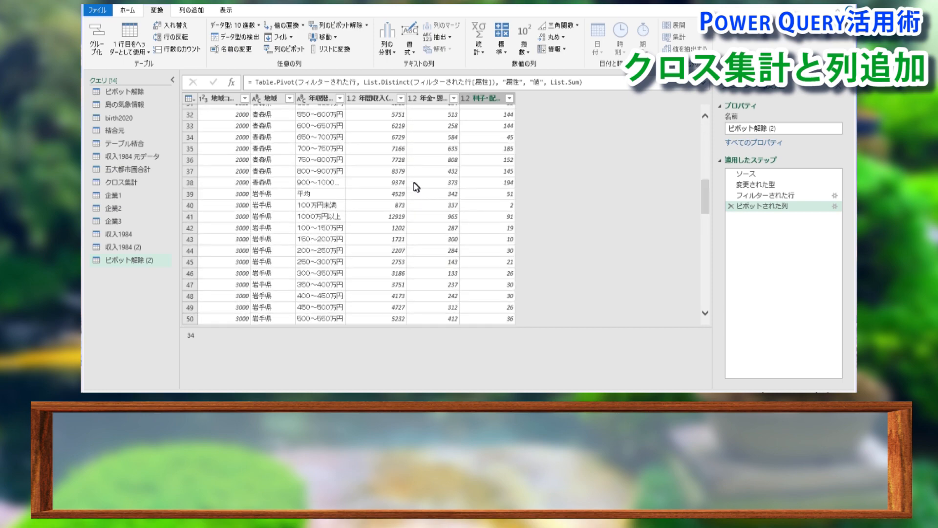
{"action": "scroll", "coordinate": [414, 186], "scroll_direction": "up", "scroll_amount": 10}
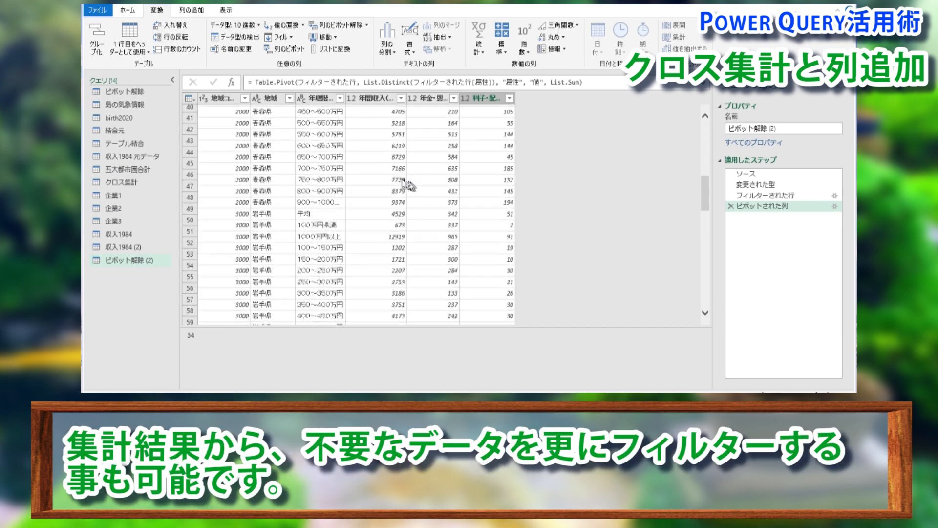
Filter the 年収階級 column to exclude the 平均 rows.
{"action": "left_click", "coordinate": [340, 99]}
{"action": "left_click", "coordinate": [188, 225]}
{"action": "left_click", "coordinate": [278, 387]}
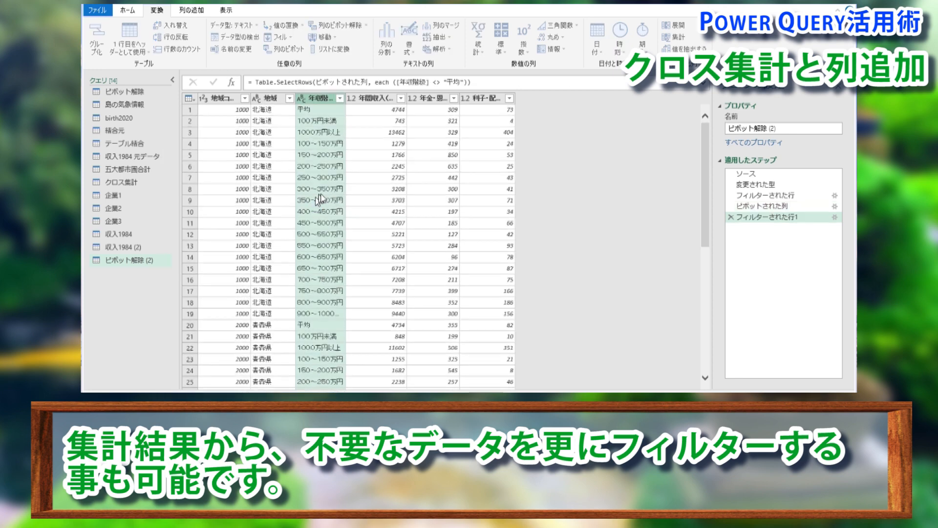
{"action": "left_click", "coordinate": [373, 181]}
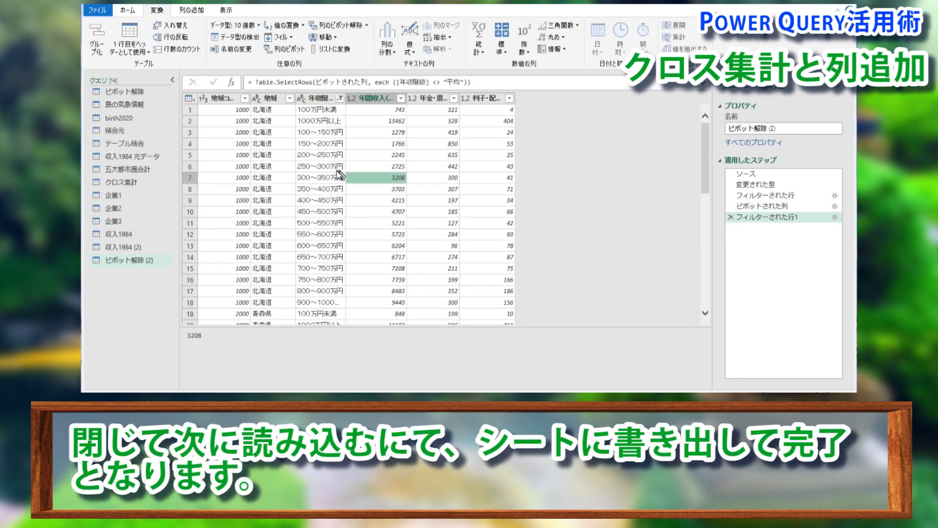
Close the query and load the cross tabulation as a table into the existing worksheet Sheet4 at cell A1.
{"action": "left_click", "coordinate": [126, 10]}
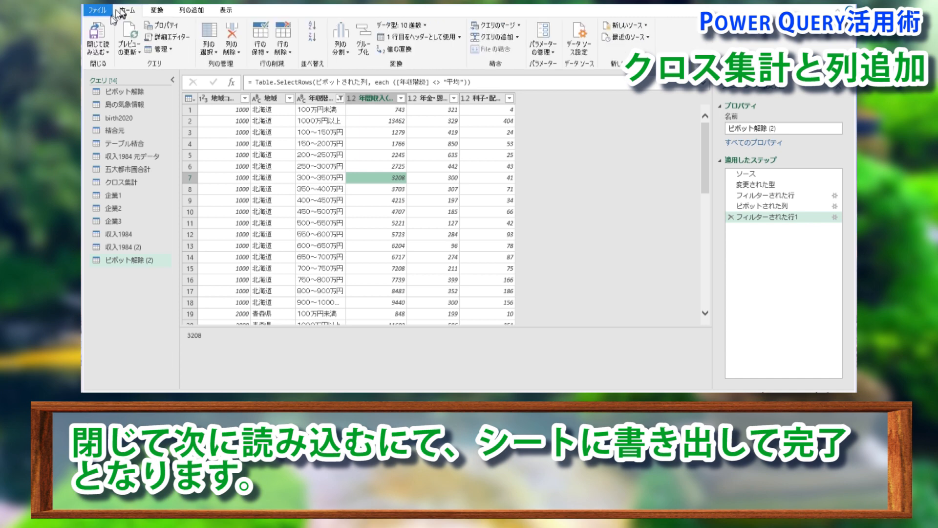
{"action": "left_click", "coordinate": [98, 49]}
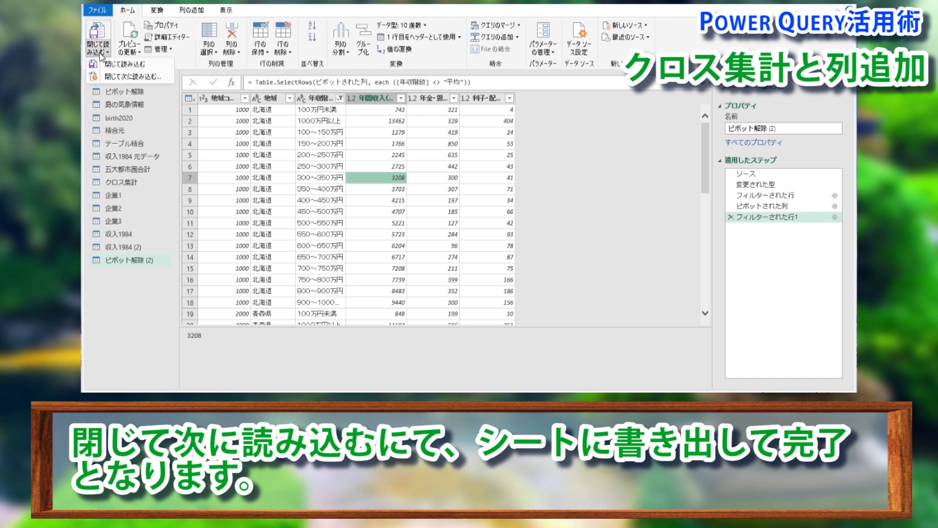
{"action": "left_click", "coordinate": [114, 77]}
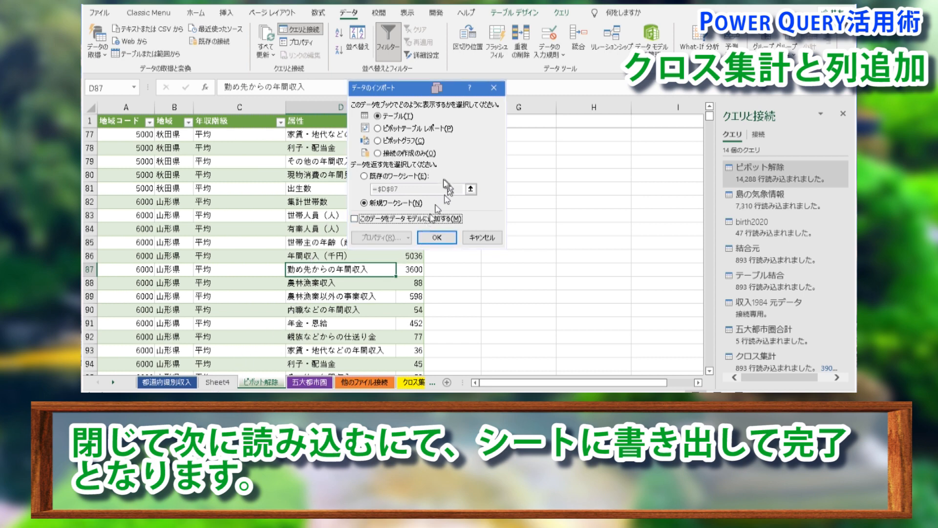
{"action": "left_click", "coordinate": [417, 177]}
{"action": "left_click", "coordinate": [470, 188]}
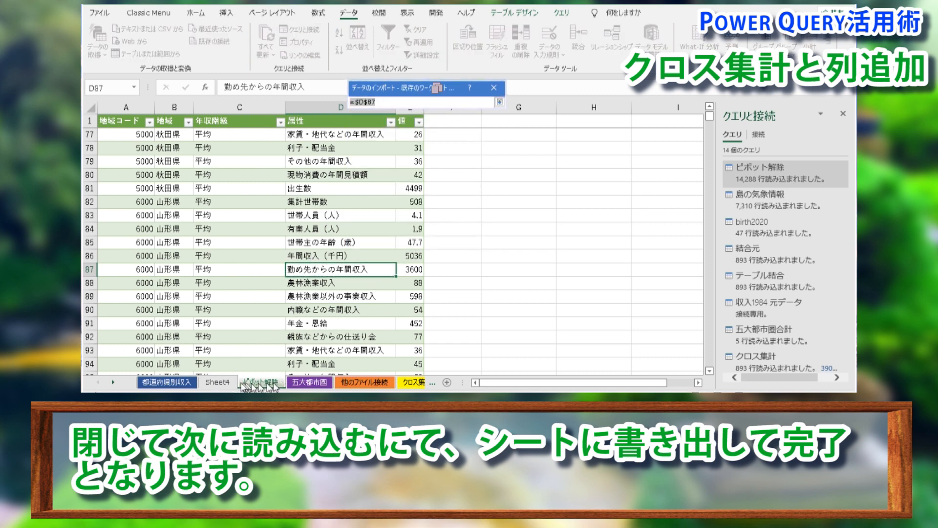
{"action": "left_click", "coordinate": [227, 381]}
{"action": "left_click", "coordinate": [130, 121]}
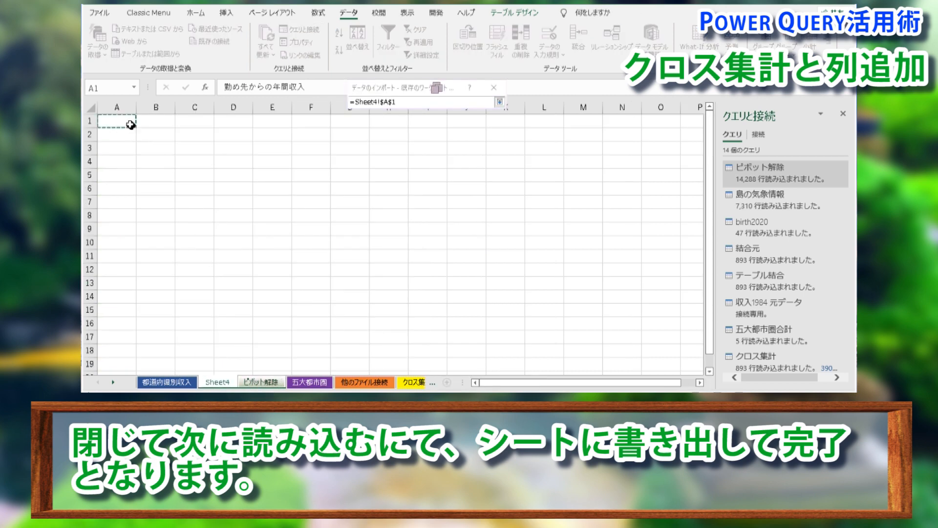
{"action": "left_click", "coordinate": [500, 101]}
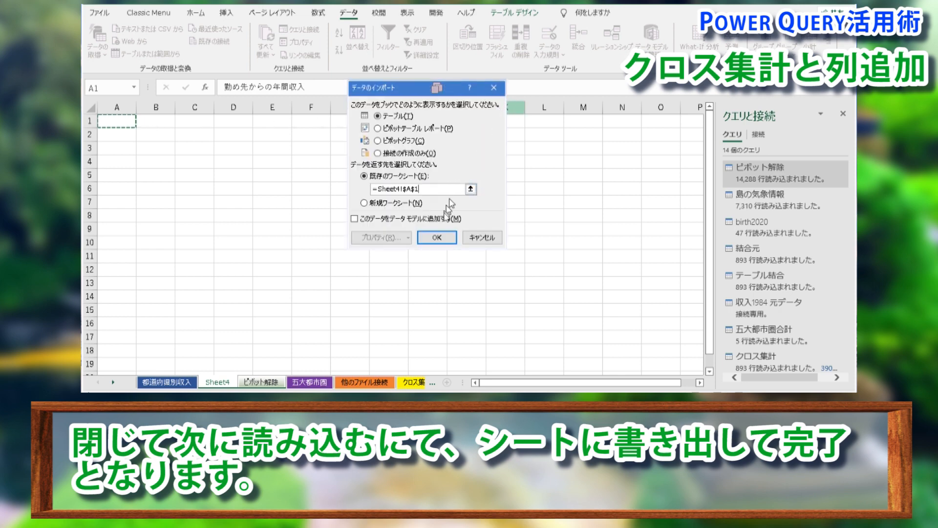
{"action": "left_click", "coordinate": [437, 238]}
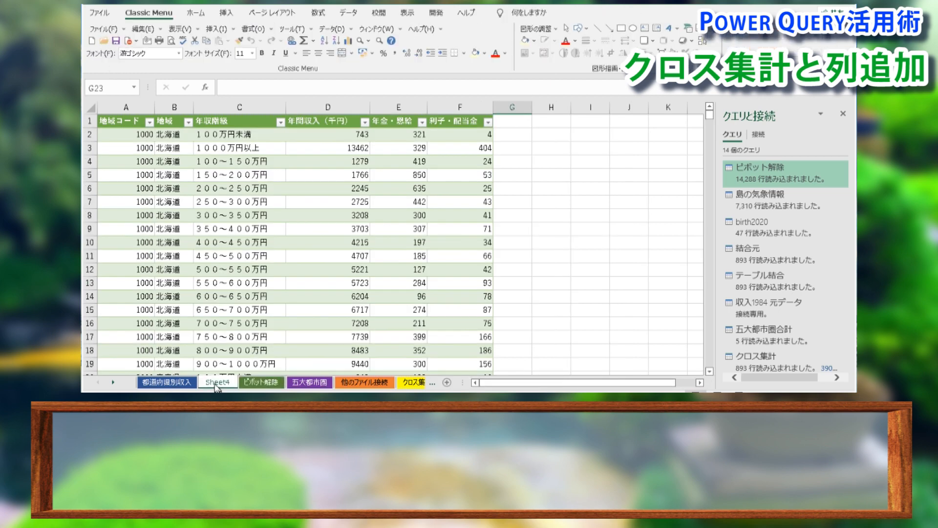
Open the ピボット解除 query for editing and add a custom column named 100足す with the formula [値]+100.
{"action": "double_click", "coordinate": [773, 176]}
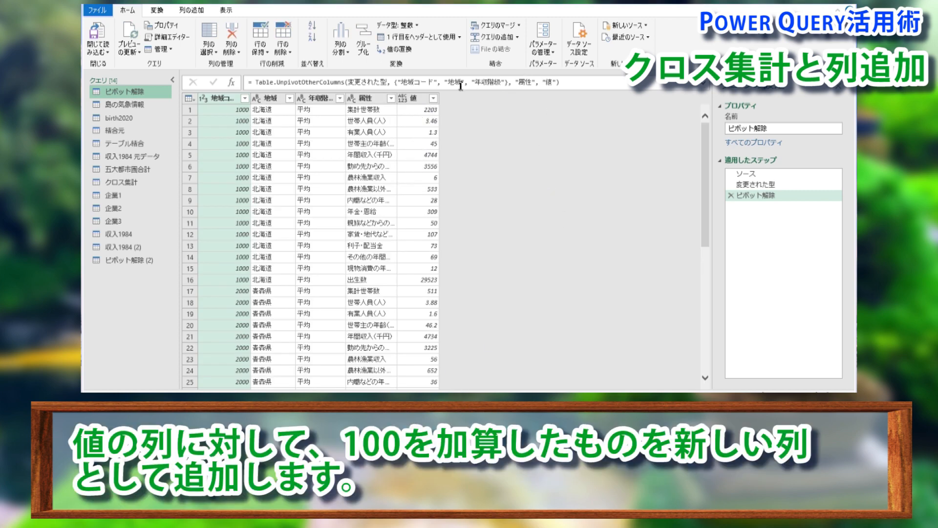
{"action": "left_click", "coordinate": [191, 10]}
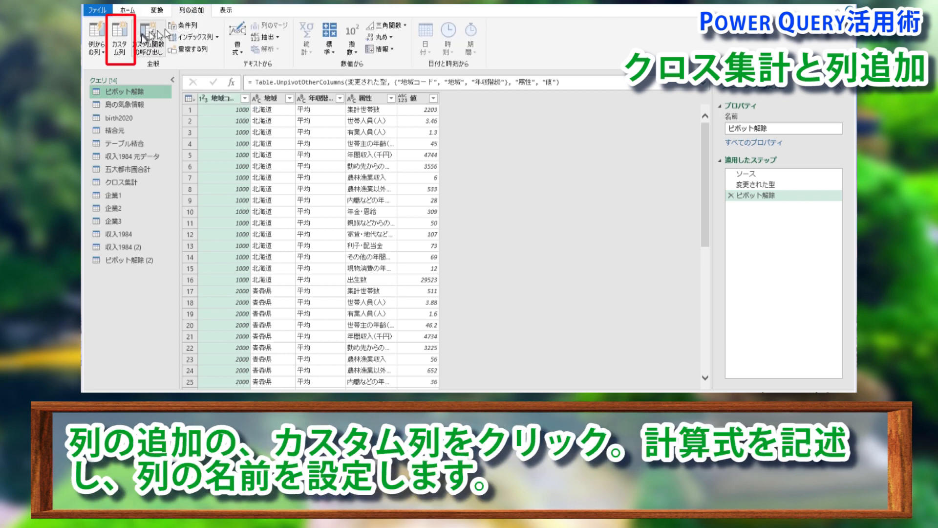
{"action": "left_click", "coordinate": [123, 54]}
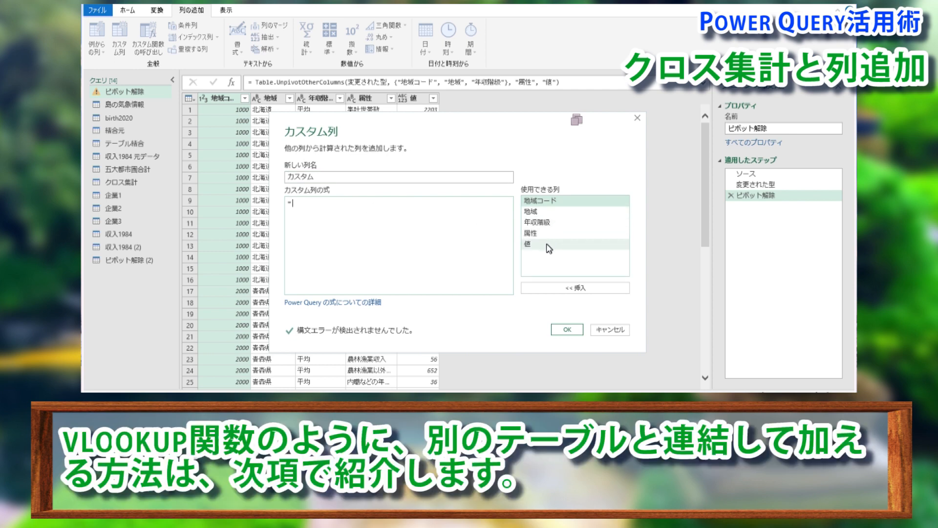
{"action": "double_click", "coordinate": [552, 243]}
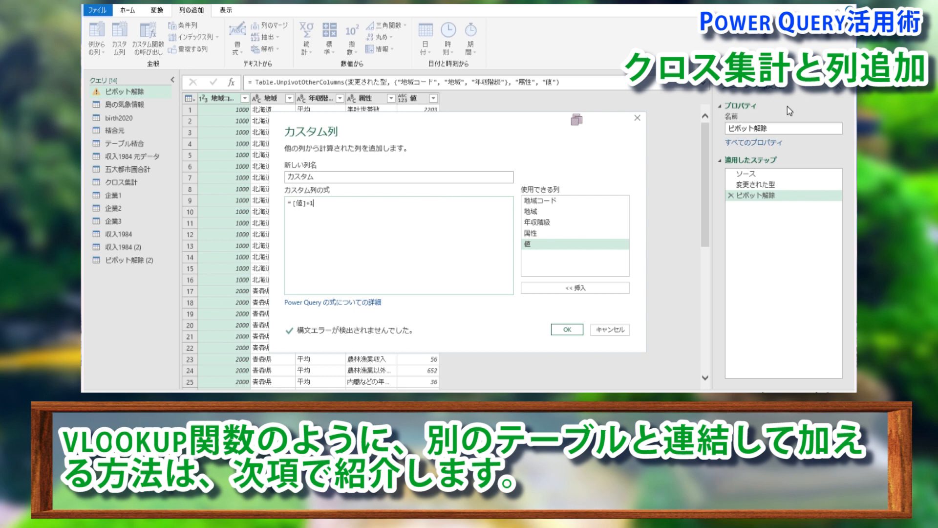
{"action": "left_click_drag", "start_coordinate": [342, 179], "coordinate": [240, 182]}
{"action": "type", "text": "100"}
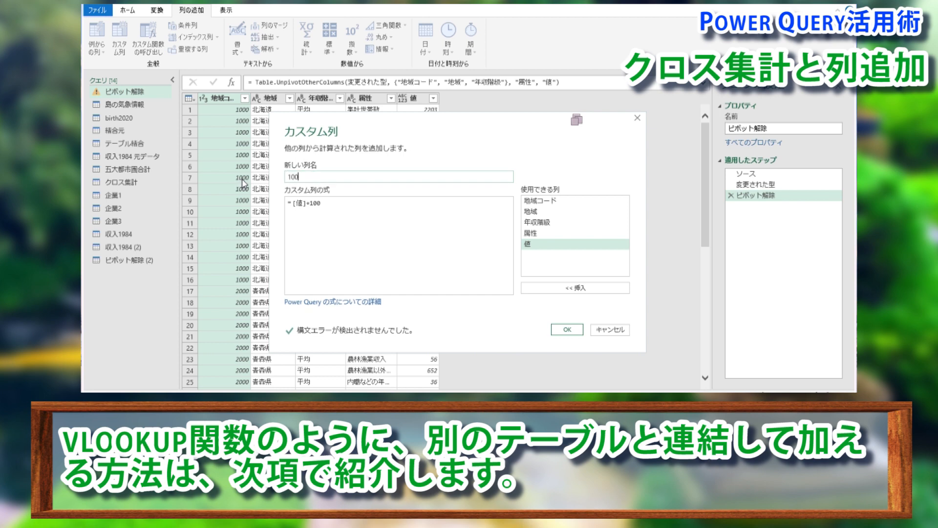
{"action": "type", "text": ",tasu"}
{"action": "key", "text": "space"}
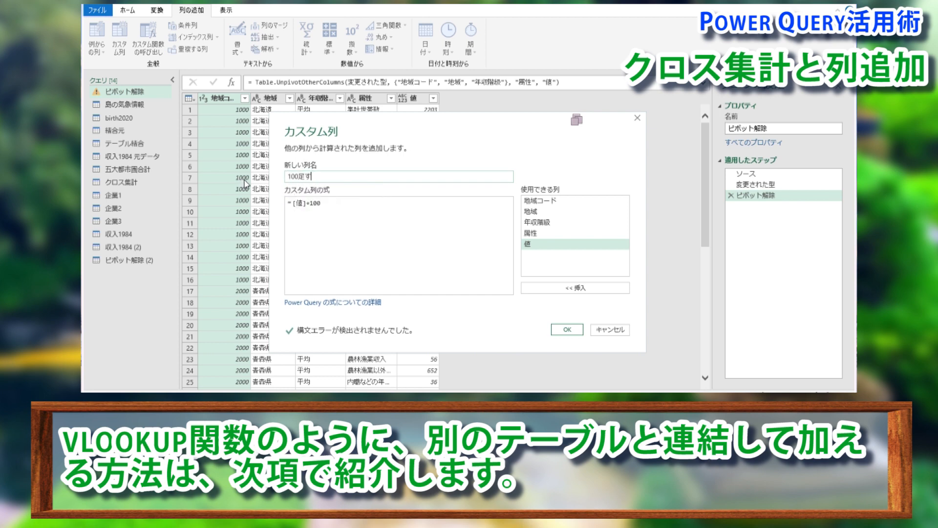
{"action": "left_click", "coordinate": [567, 329]}
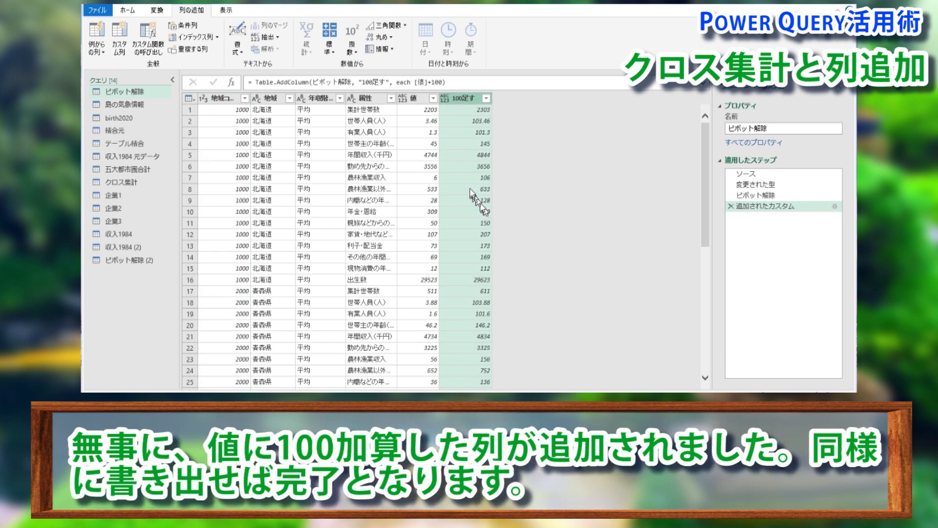
Write the edited query back to the ピボット解除 sheet and check the values in the 100足す column.
{"action": "left_click", "coordinate": [462, 110]}
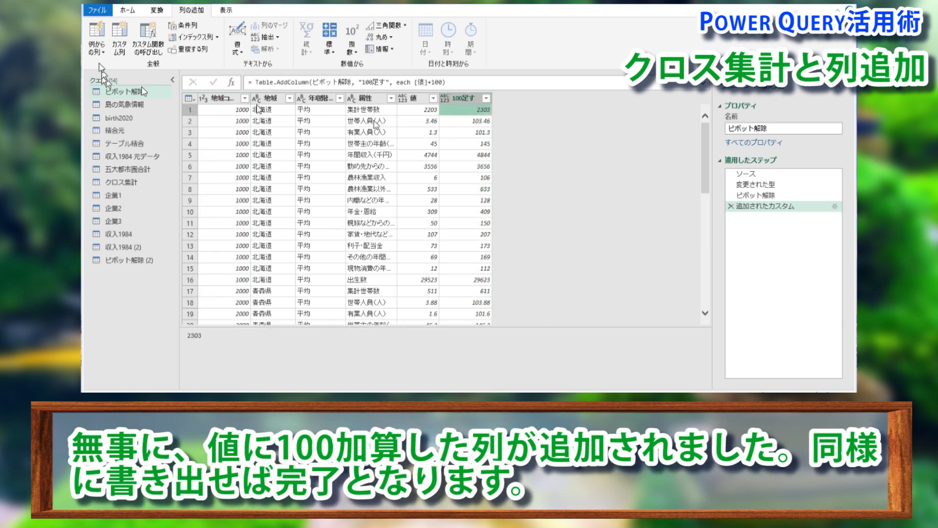
{"action": "left_click", "coordinate": [128, 11]}
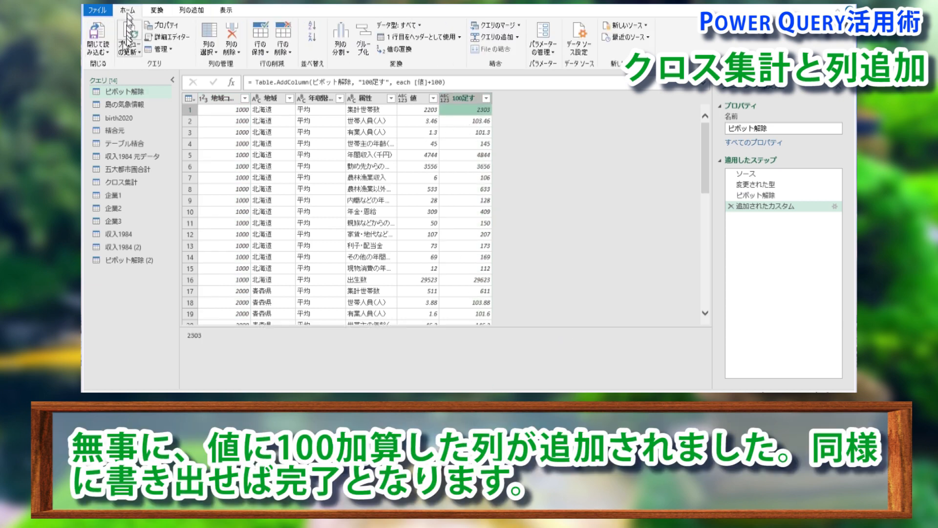
{"action": "left_click", "coordinate": [106, 51]}
{"action": "left_click", "coordinate": [109, 63]}
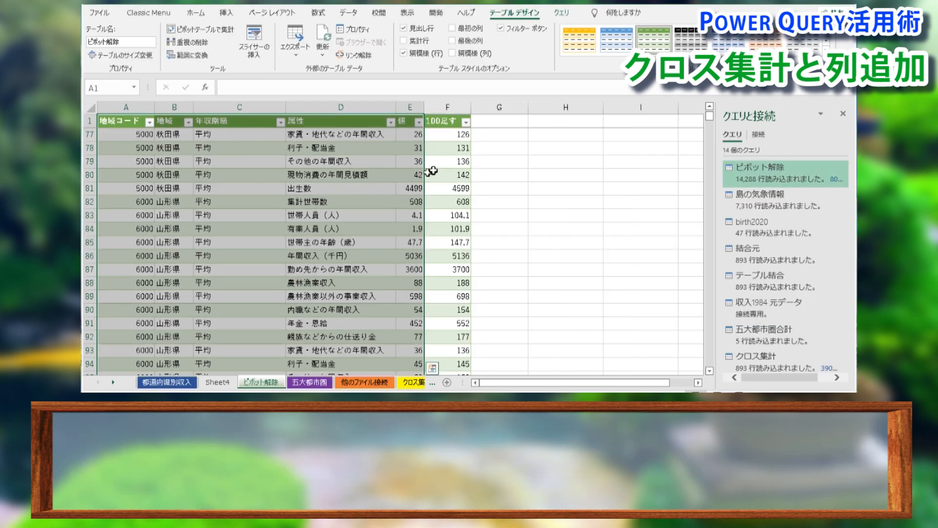
{"action": "left_click", "coordinate": [434, 148]}
{"action": "left_click", "coordinate": [438, 162]}
{"action": "left_click", "coordinate": [444, 176]}
{"action": "left_click", "coordinate": [444, 188]}
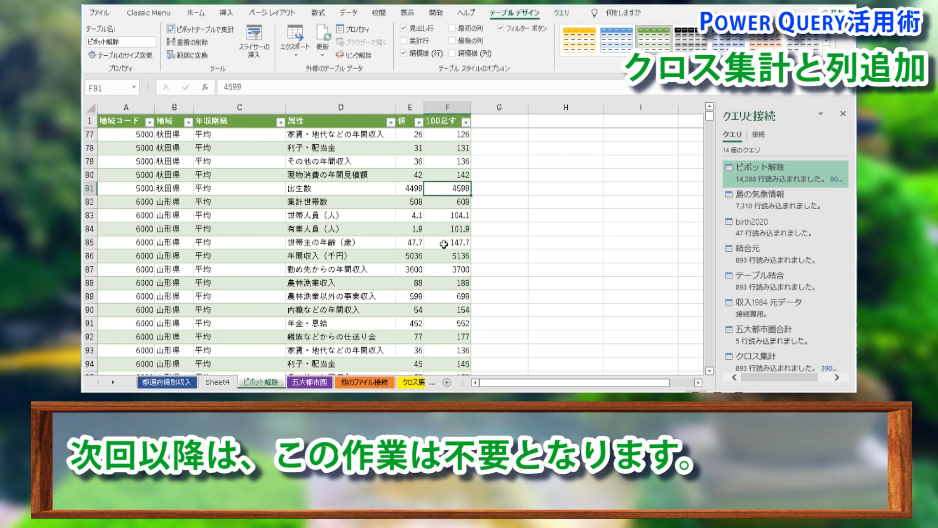
{"action": "scroll", "coordinate": [444, 244], "scroll_direction": "up", "scroll_amount": 3}
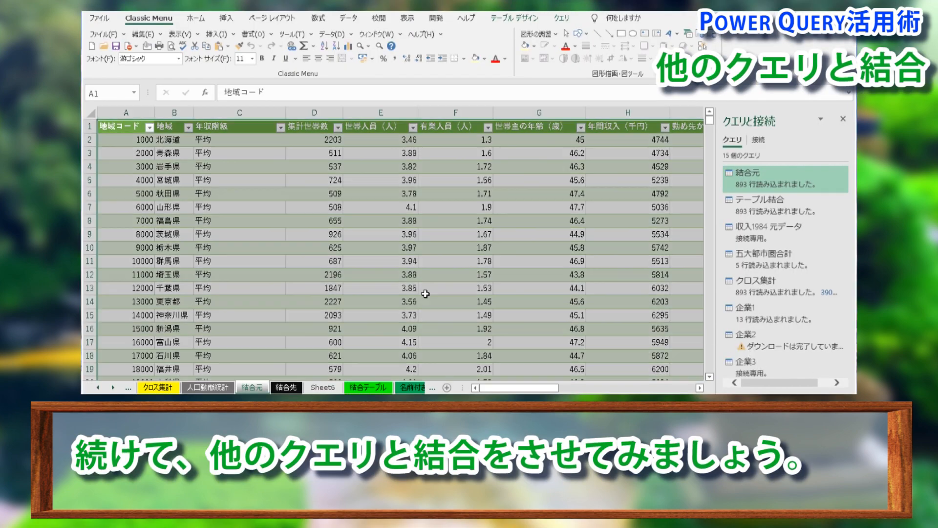
Look over the tables on the 結合元 and 結合先 sheets and note which queries they belong to.
{"action": "left_click", "coordinate": [408, 275]}
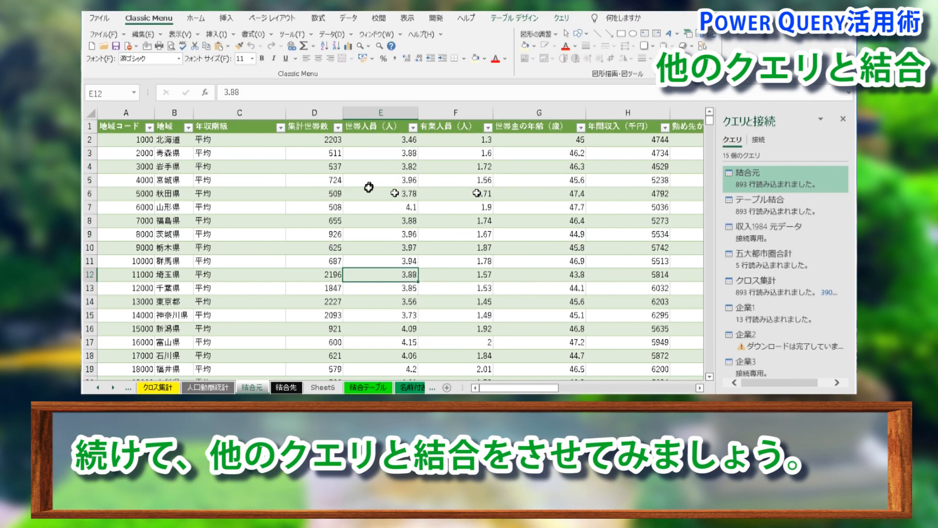
{"action": "left_click", "coordinate": [283, 389]}
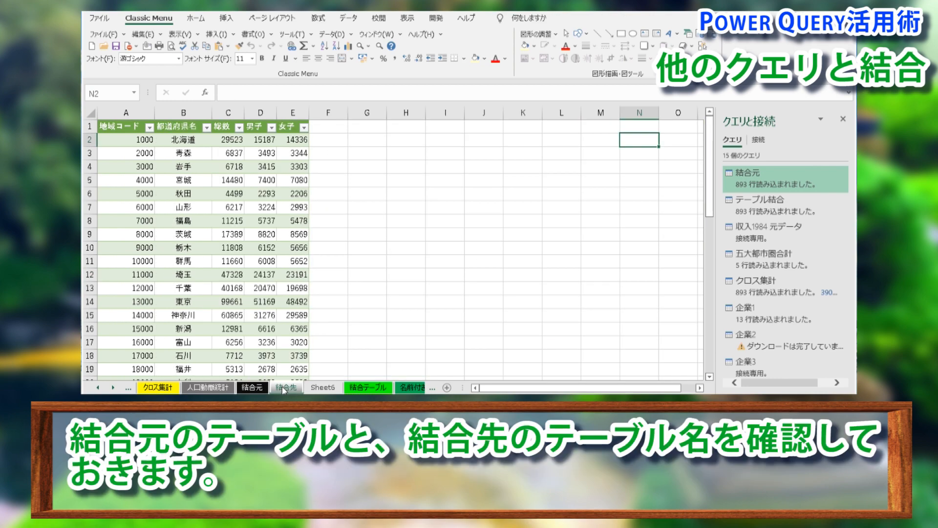
{"action": "scroll", "coordinate": [150, 173], "scroll_direction": "down", "scroll_amount": 7}
{"action": "scroll", "coordinate": [150, 173], "scroll_direction": "up", "scroll_amount": 7}
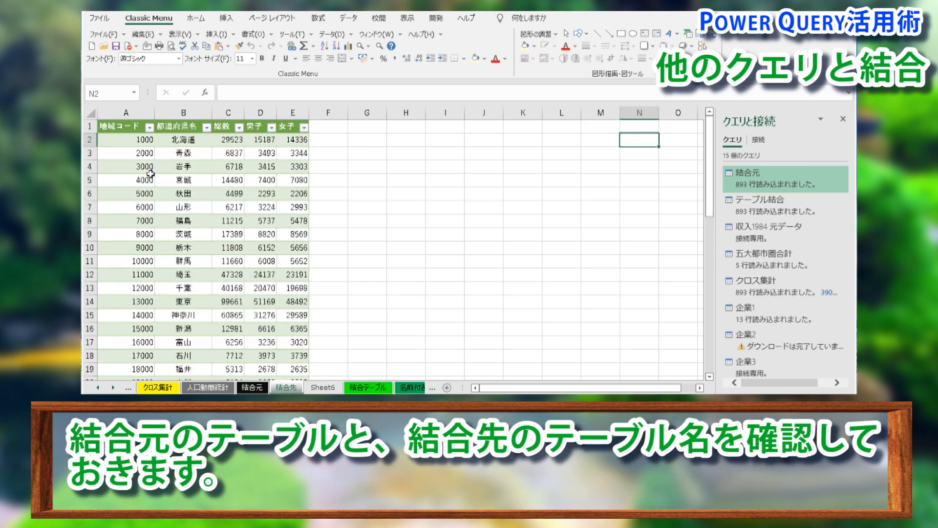
{"action": "left_click", "coordinate": [228, 193]}
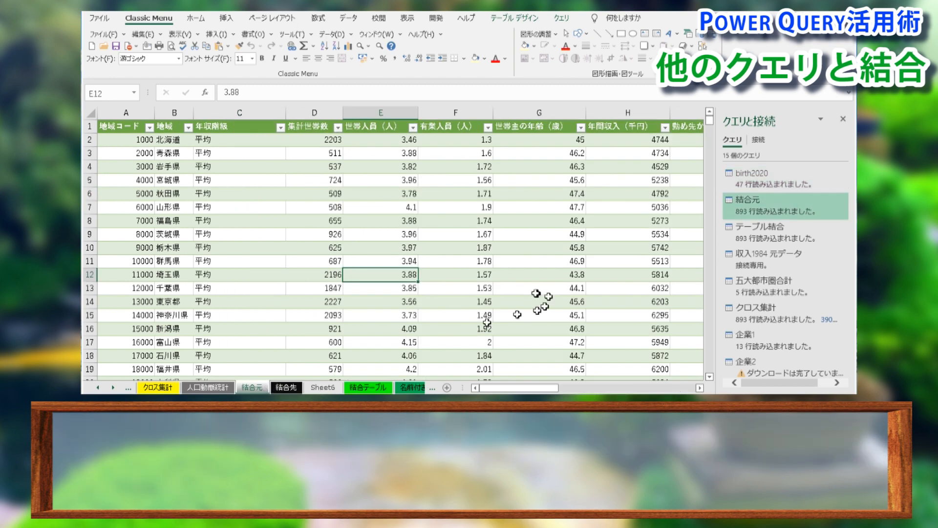
Load the 結合元 sheet's table into the Power Query editor and look over its columns through to 出生数.
{"action": "left_click", "coordinate": [751, 205]}
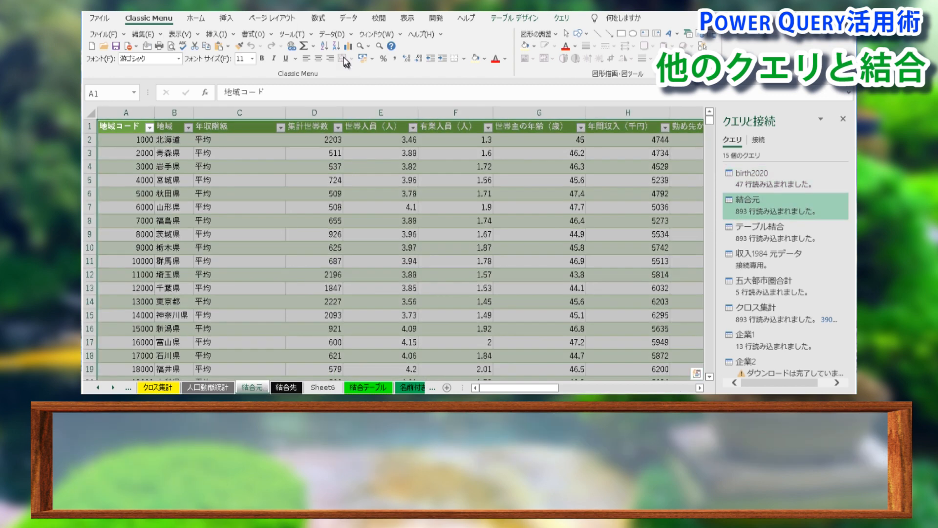
{"action": "left_click", "coordinate": [338, 19]}
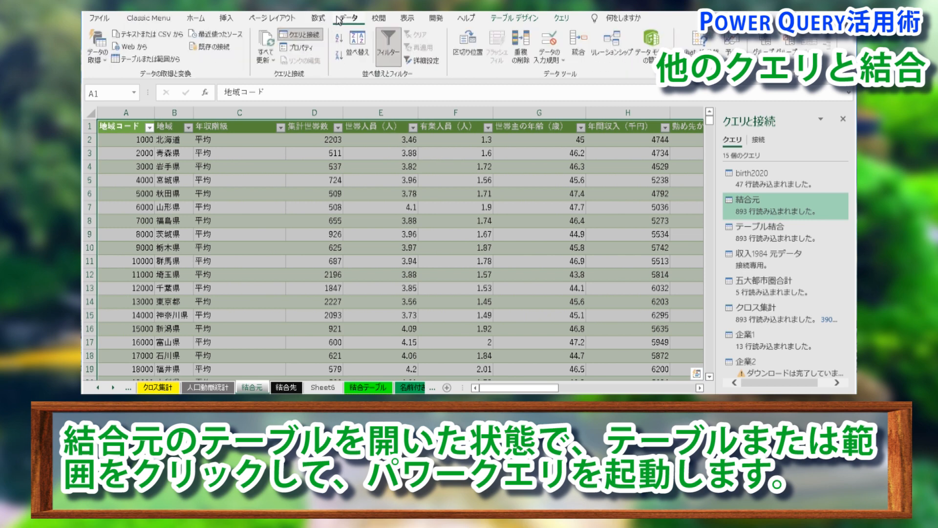
{"action": "left_click", "coordinate": [149, 65]}
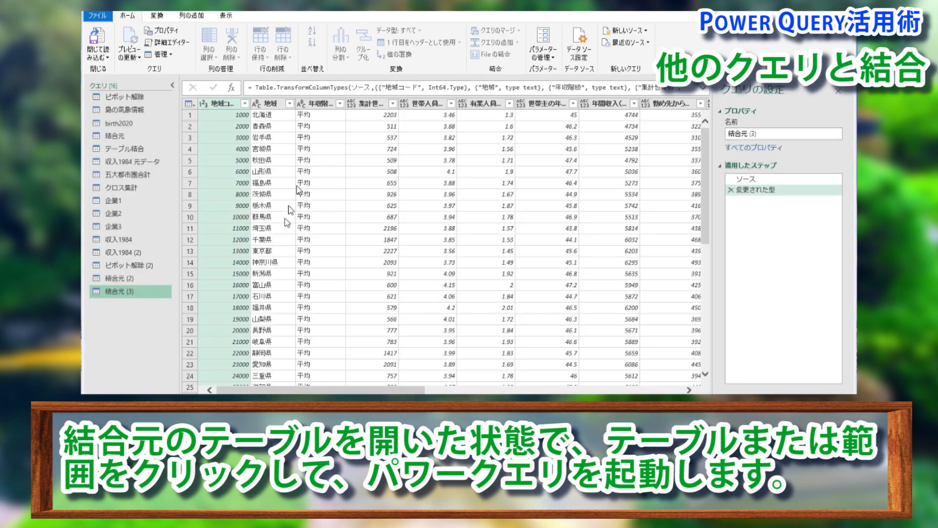
{"action": "left_click", "coordinate": [370, 229]}
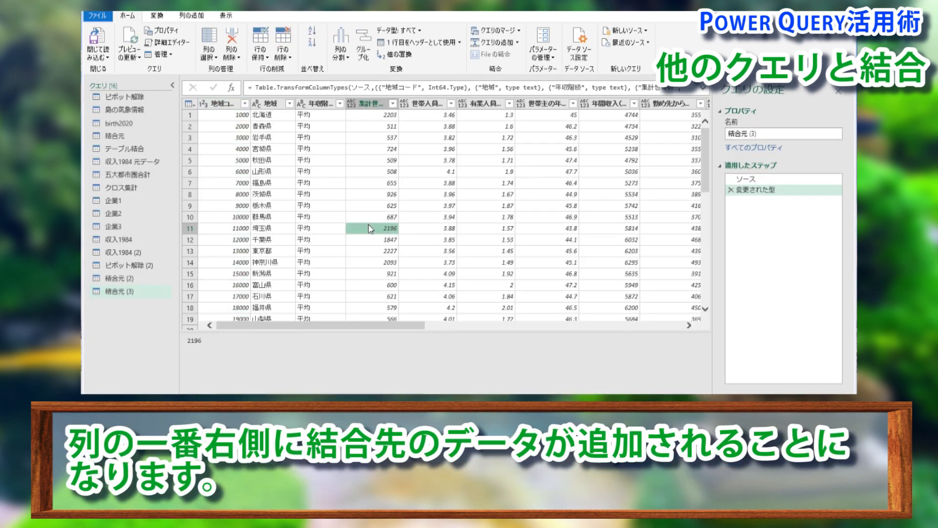
{"action": "left_click_drag", "start_coordinate": [412, 320], "coordinate": [680, 325]}
{"action": "left_click", "coordinate": [674, 103]}
{"action": "left_click", "coordinate": [640, 161]}
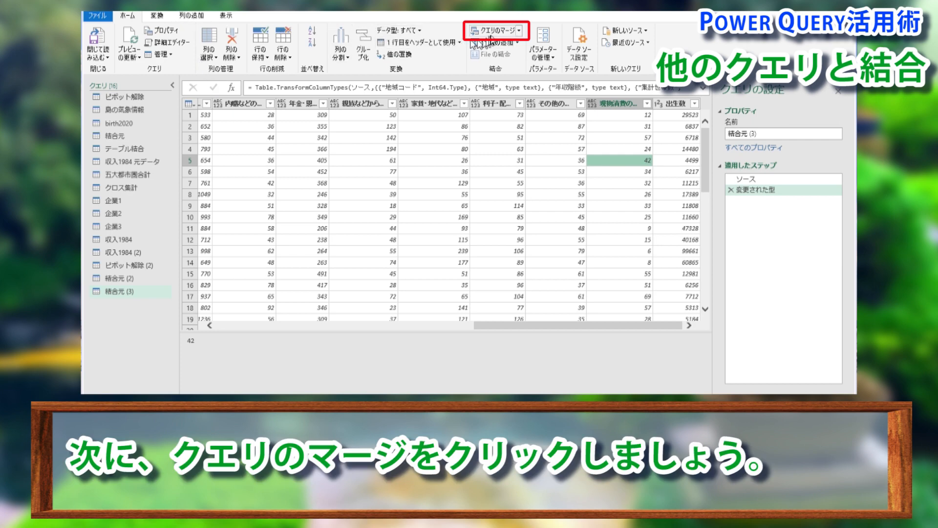
Set up a query merge with birth2020, matching the two tables on their 地域コード columns.
{"action": "left_click", "coordinate": [489, 34]}
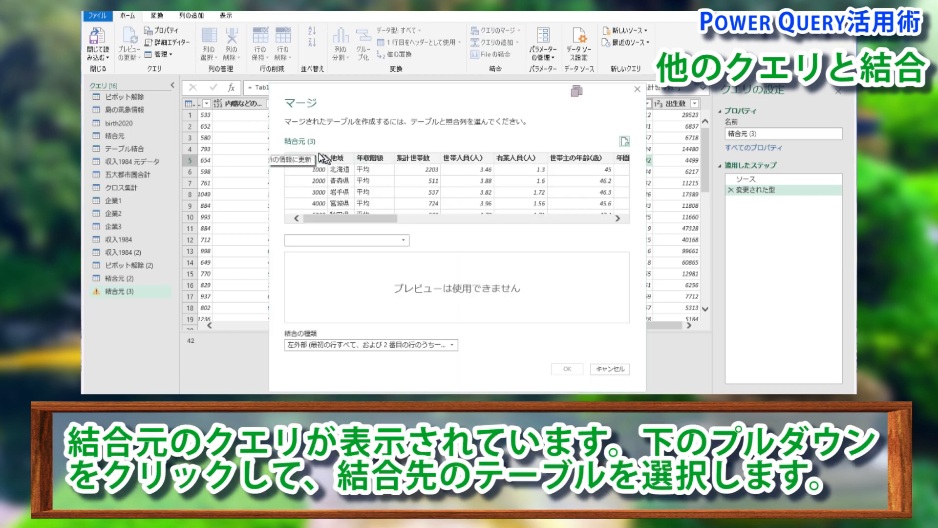
{"action": "left_click", "coordinate": [338, 240]}
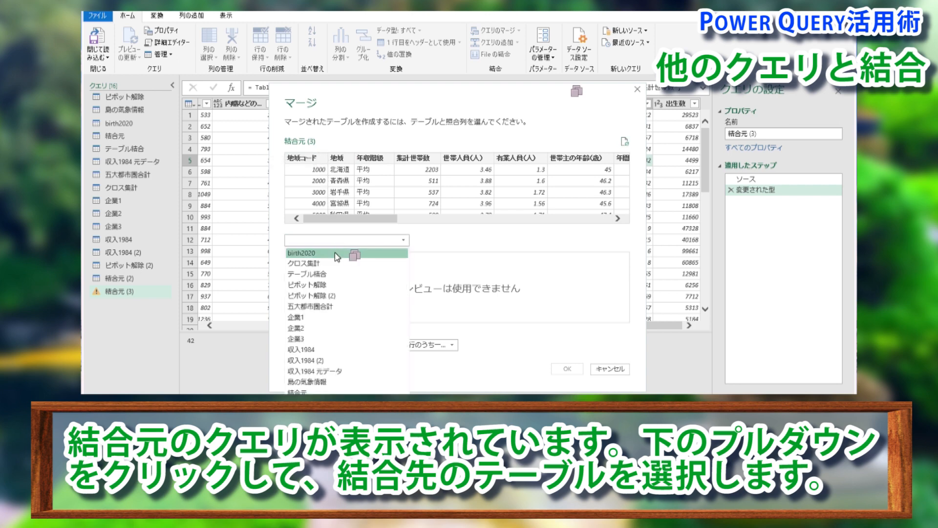
{"action": "left_click", "coordinate": [335, 252]}
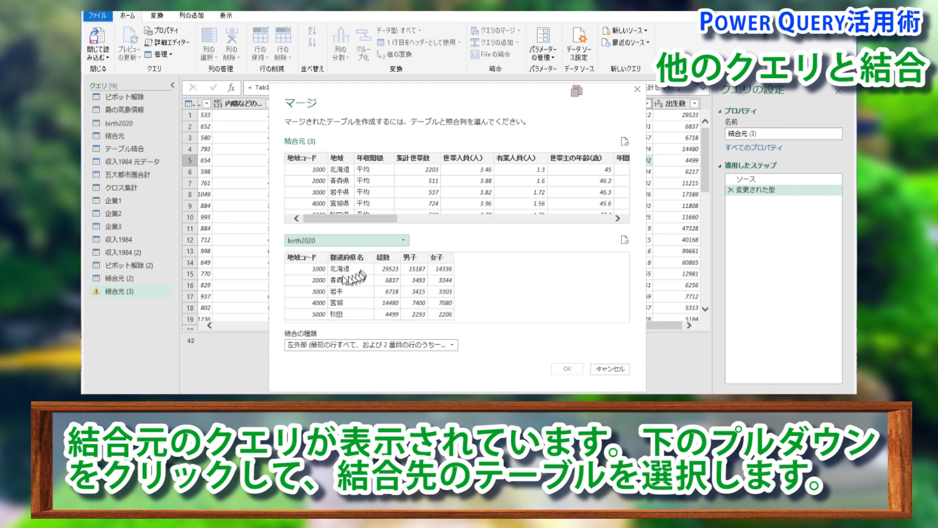
{"action": "left_click", "coordinate": [299, 160]}
{"action": "left_click", "coordinate": [303, 259]}
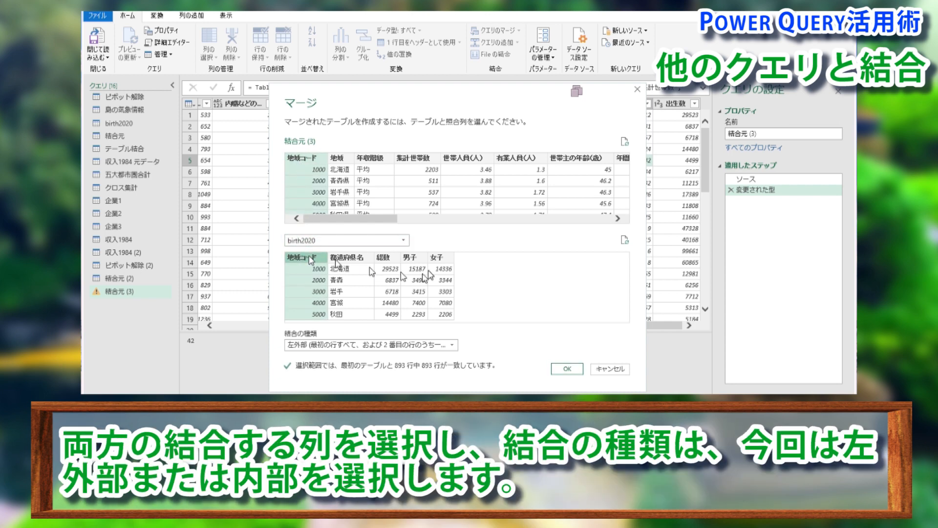
Try the join kind 内部 (一致する行のみ) for the merge, and return it to 左外部.
{"action": "left_click", "coordinate": [453, 351]}
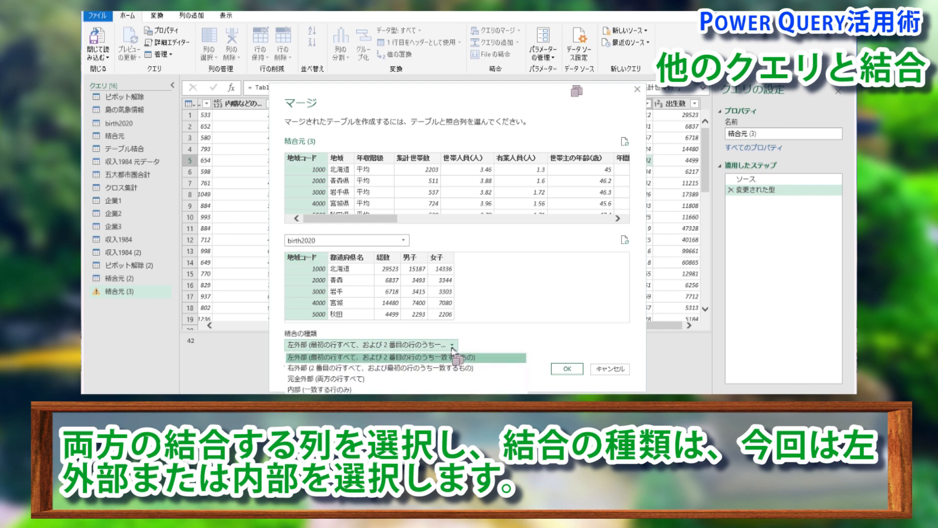
{"action": "left_click", "coordinate": [439, 385]}
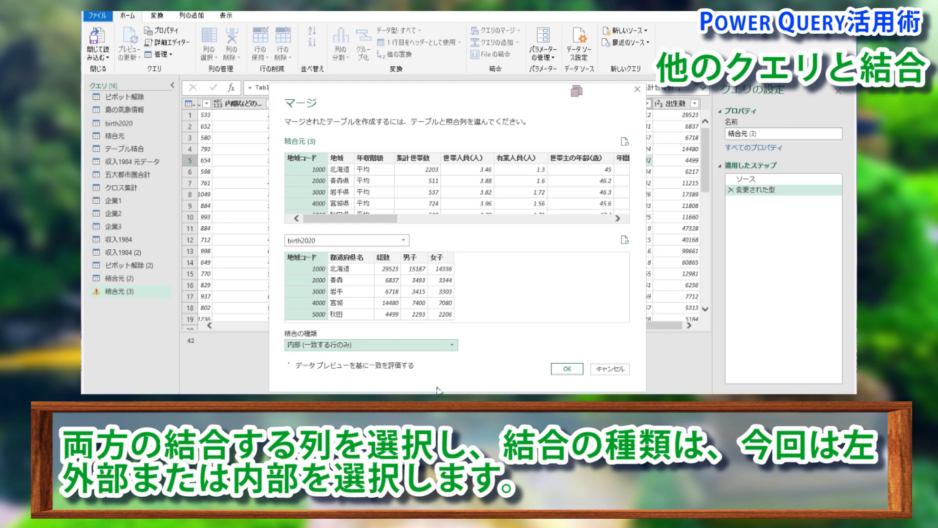
{"action": "left_click", "coordinate": [410, 345]}
{"action": "left_click", "coordinate": [408, 358]}
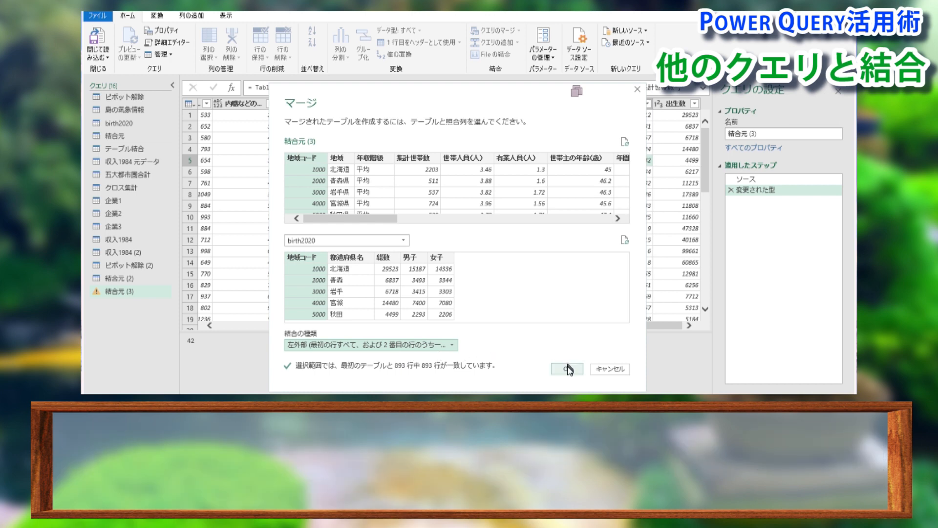
Complete the merge with birth2020 and expand its table column to only 総数, 男子 and 女子.
{"action": "left_click", "coordinate": [566, 368]}
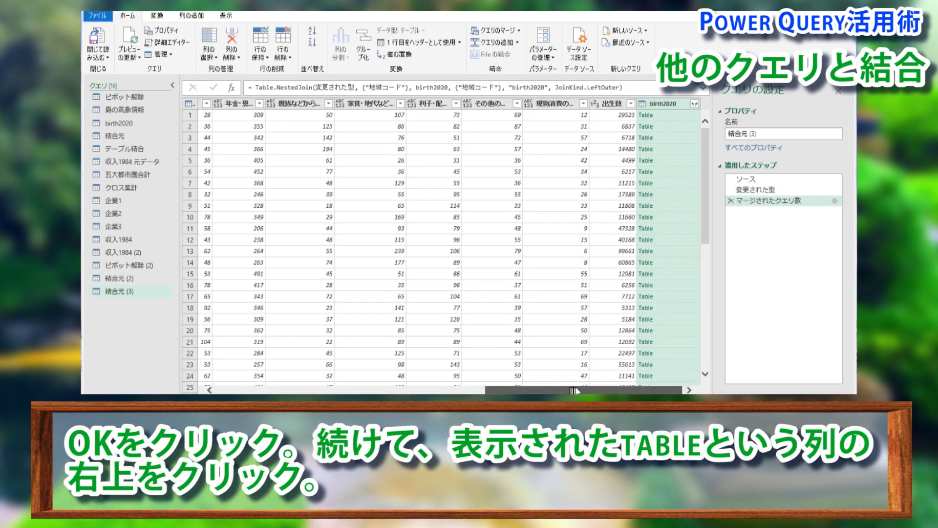
{"action": "left_click", "coordinate": [694, 104]}
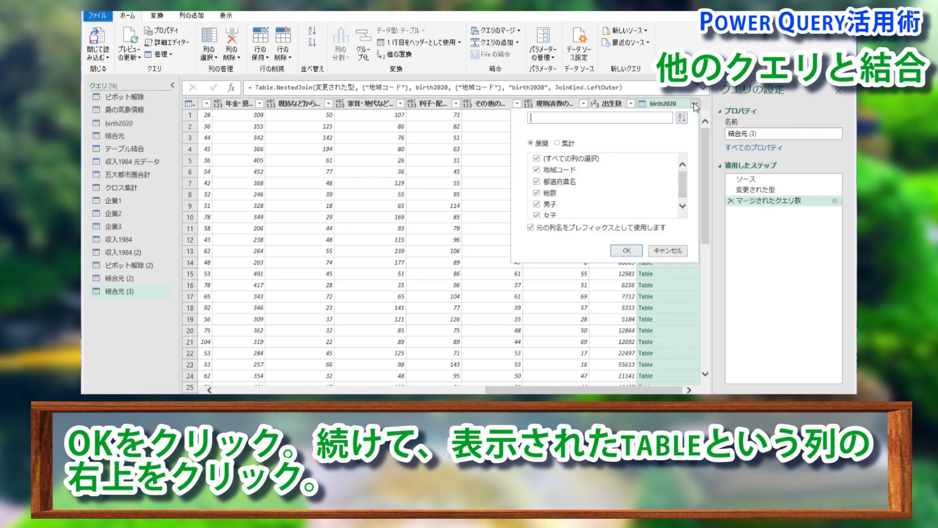
{"action": "left_click", "coordinate": [536, 159]}
{"action": "left_click", "coordinate": [537, 194]}
{"action": "left_click", "coordinate": [537, 205]}
{"action": "left_click", "coordinate": [537, 216]}
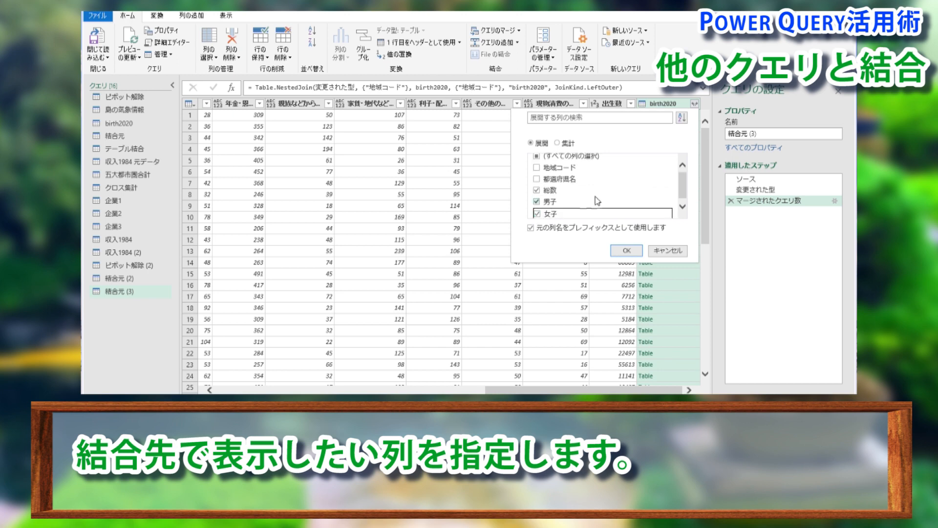
{"action": "left_click", "coordinate": [627, 250]}
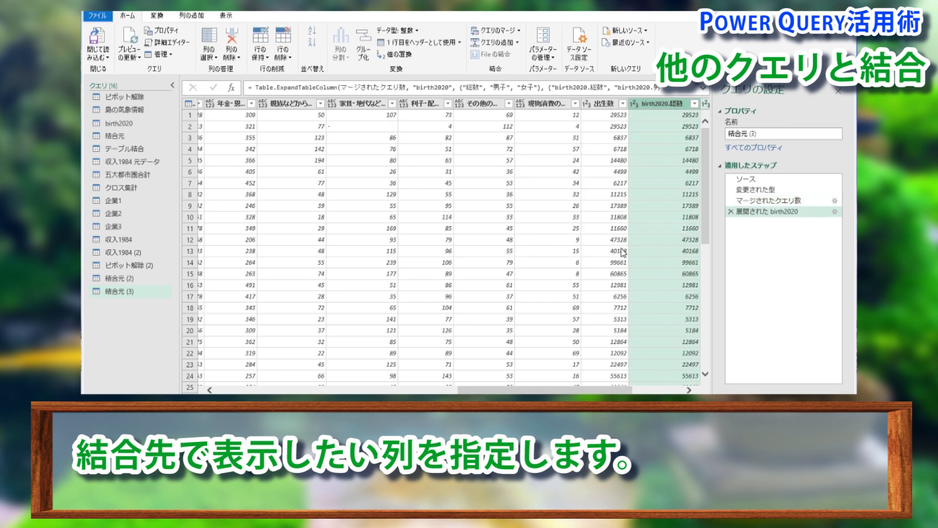
{"action": "left_click_drag", "start_coordinate": [623, 389], "coordinate": [673, 389]}
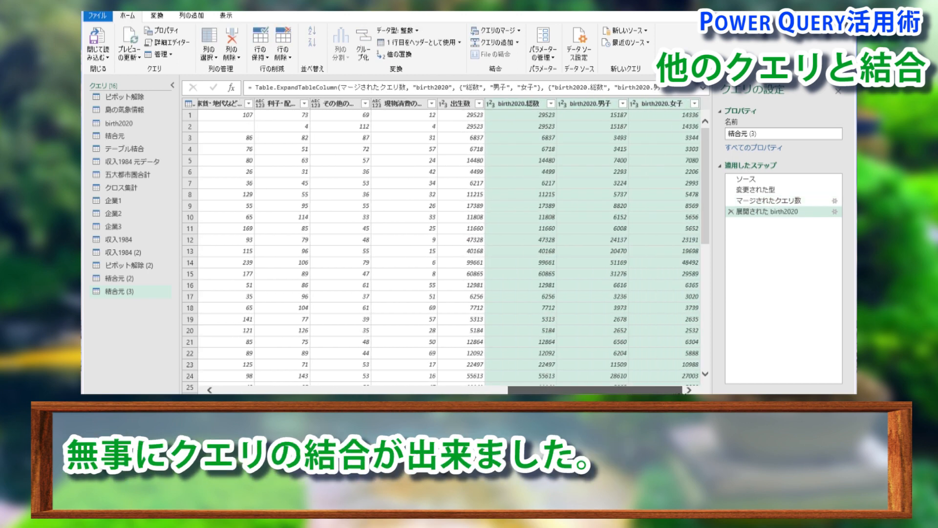
Close the editor and load the merged query as a table at cell A1 of the existing worksheet Sheet6.
{"action": "left_click", "coordinate": [99, 57]}
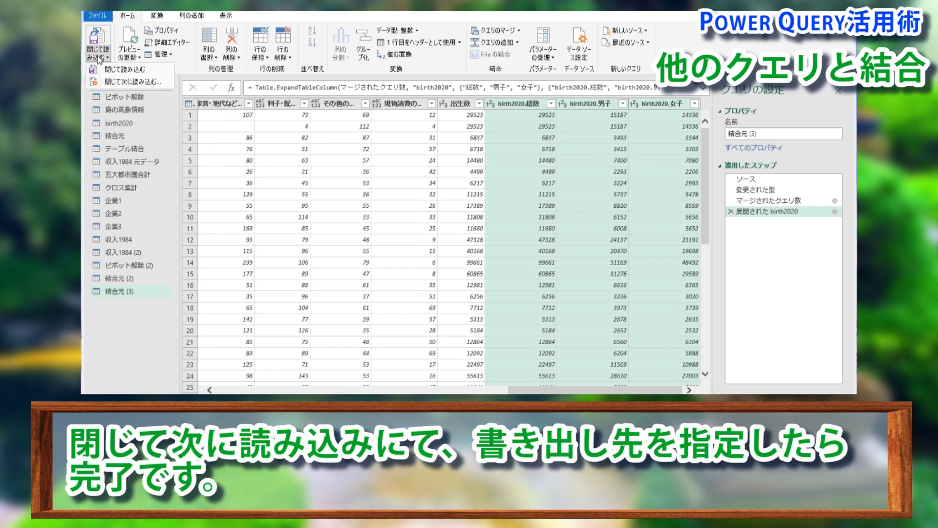
{"action": "left_click", "coordinate": [123, 82]}
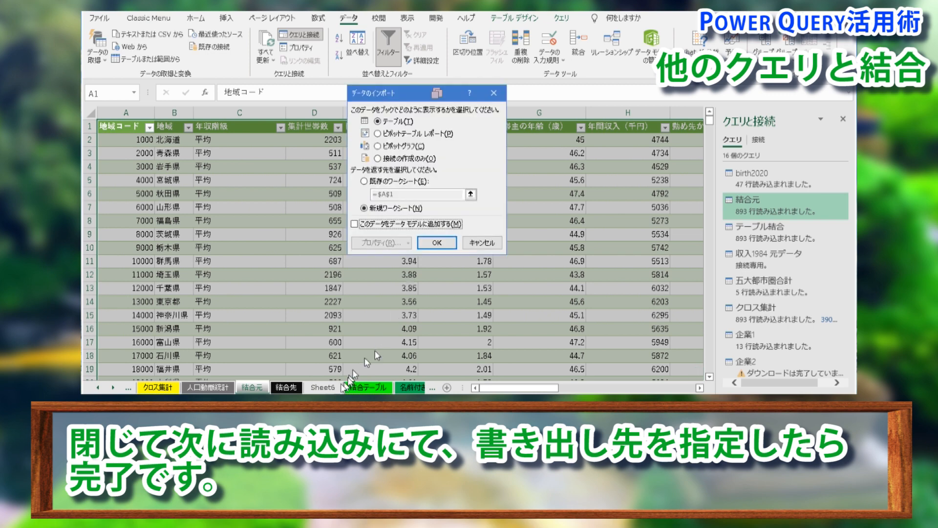
{"action": "left_click", "coordinate": [454, 195]}
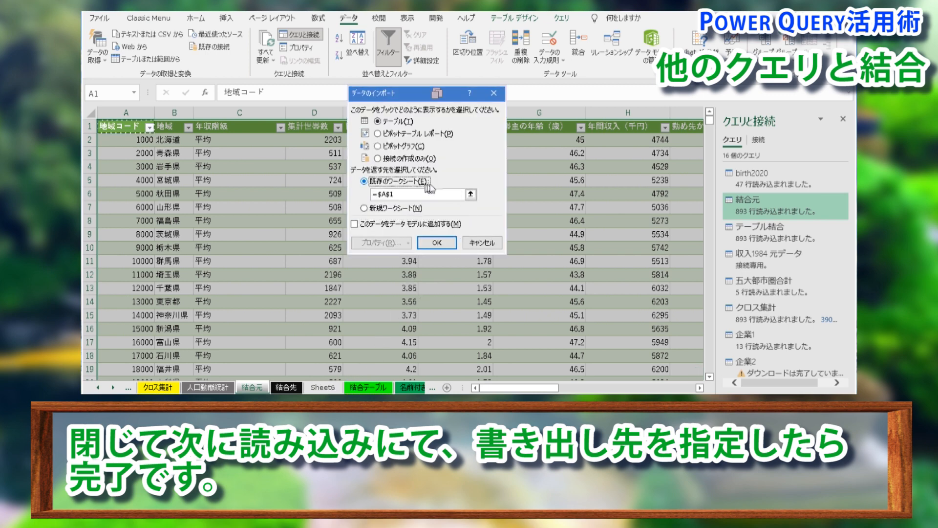
{"action": "left_click", "coordinate": [470, 194]}
{"action": "left_click", "coordinate": [322, 386]}
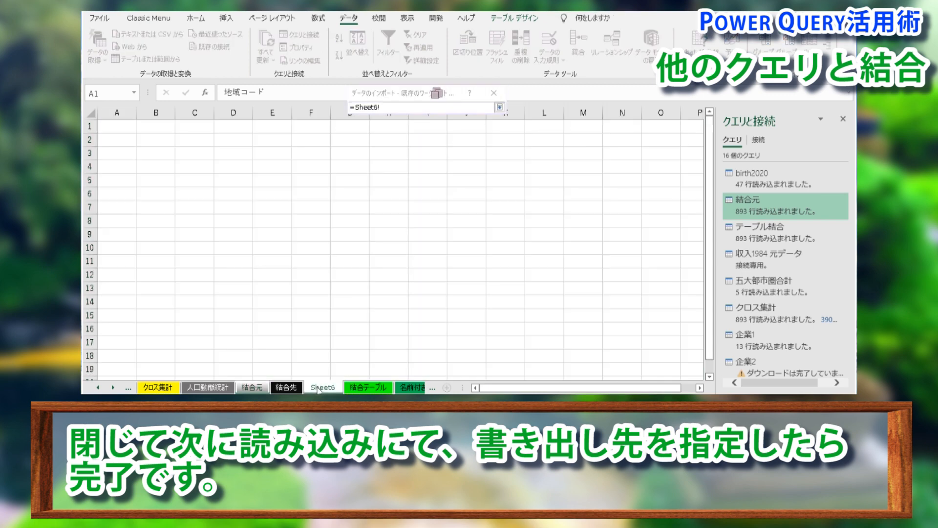
{"action": "left_click", "coordinate": [130, 130]}
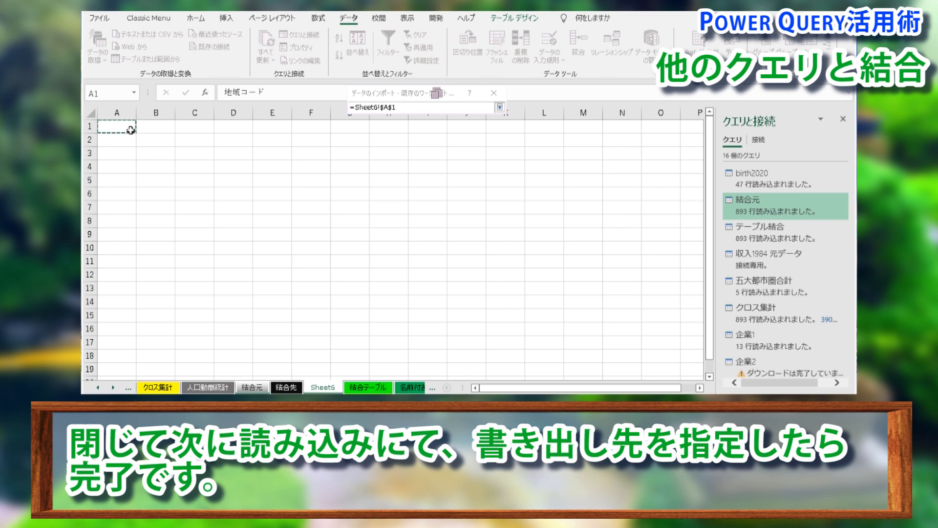
{"action": "left_click", "coordinate": [499, 107]}
{"action": "left_click", "coordinate": [437, 243]}
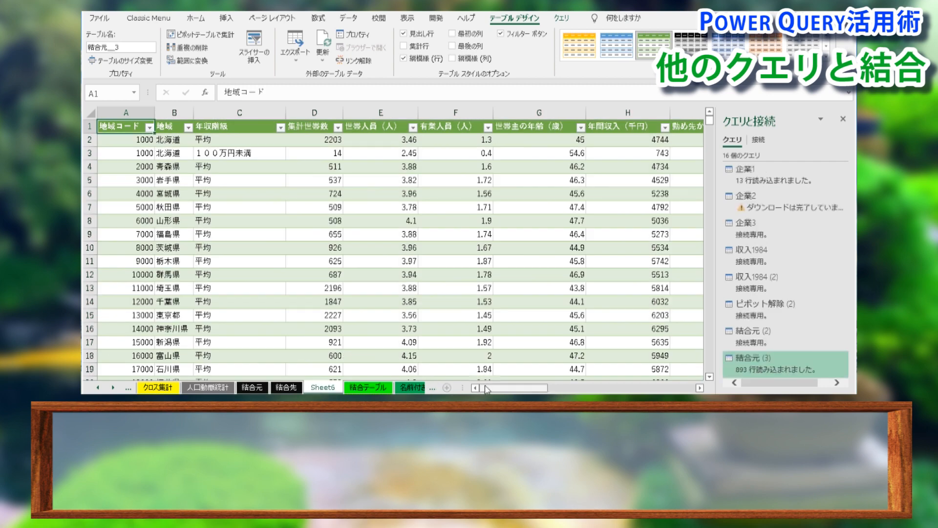
Check the added birth2020 columns on Sheet6, comparing the 福島県 row's birth figures with the table on the 結合先 sheet.
{"action": "left_click_drag", "start_coordinate": [487, 390], "coordinate": [662, 392]}
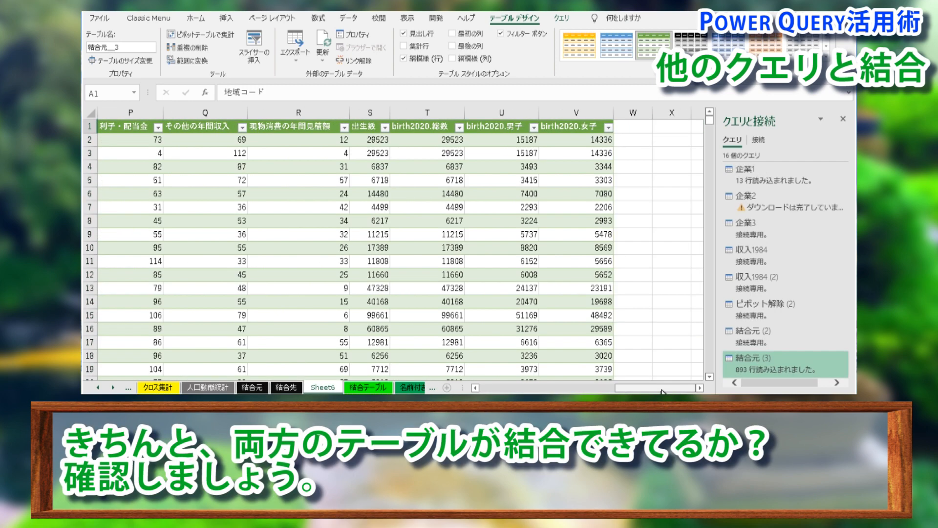
{"action": "left_click_drag", "start_coordinate": [442, 122], "coordinate": [556, 140]}
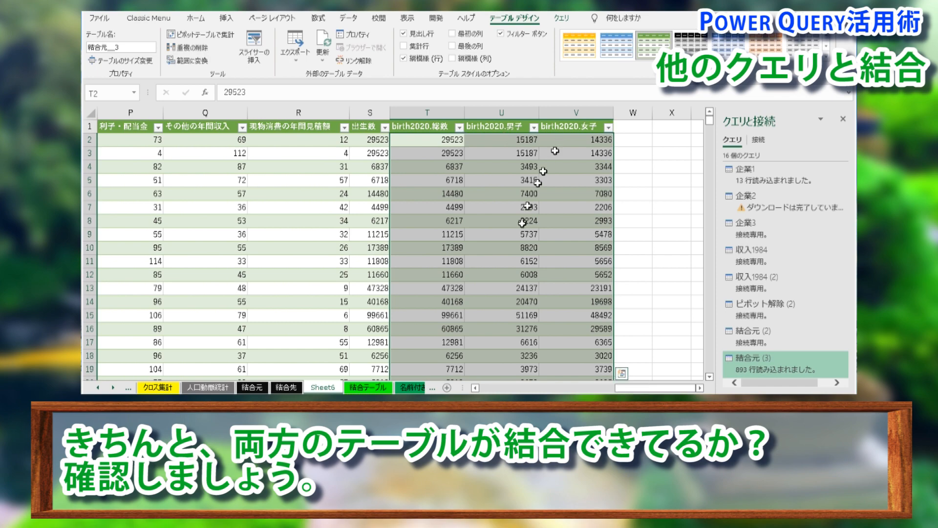
{"action": "left_click", "coordinate": [523, 221]}
{"action": "left_click", "coordinate": [502, 387]}
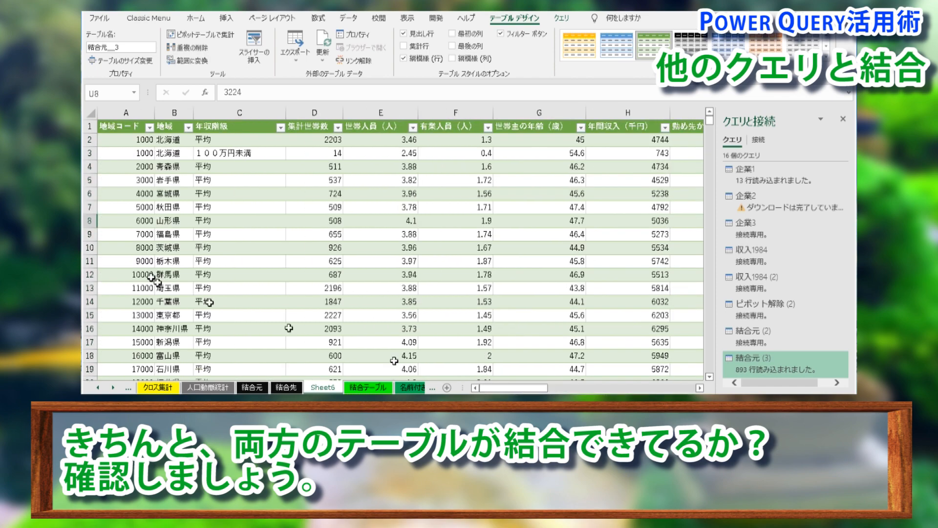
{"action": "left_click", "coordinate": [92, 234]}
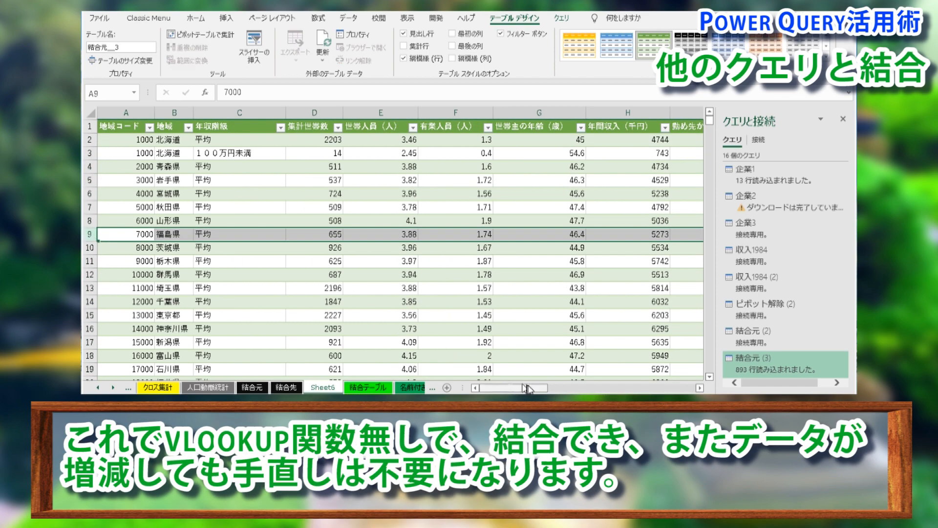
{"action": "left_click_drag", "start_coordinate": [531, 390], "coordinate": [684, 390]}
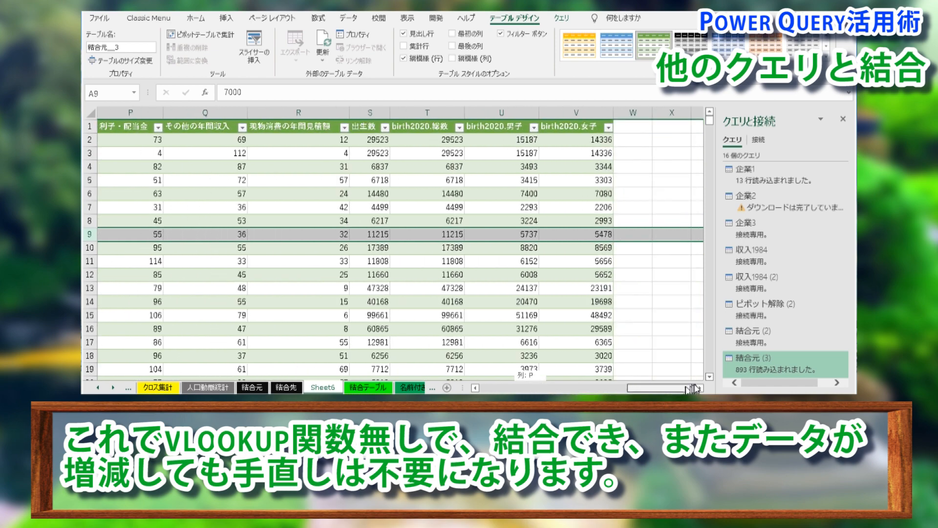
{"action": "left_click_drag", "start_coordinate": [454, 235], "coordinate": [578, 235]}
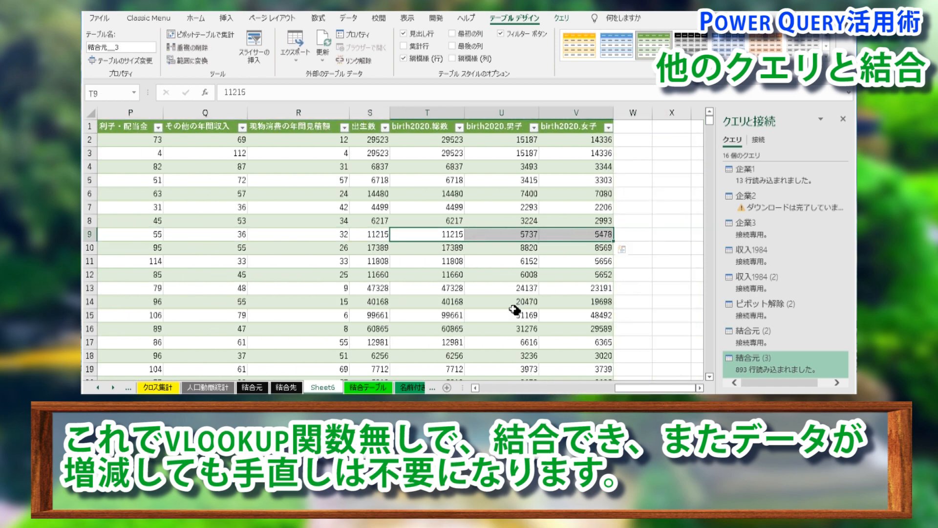
{"action": "left_click", "coordinate": [293, 389]}
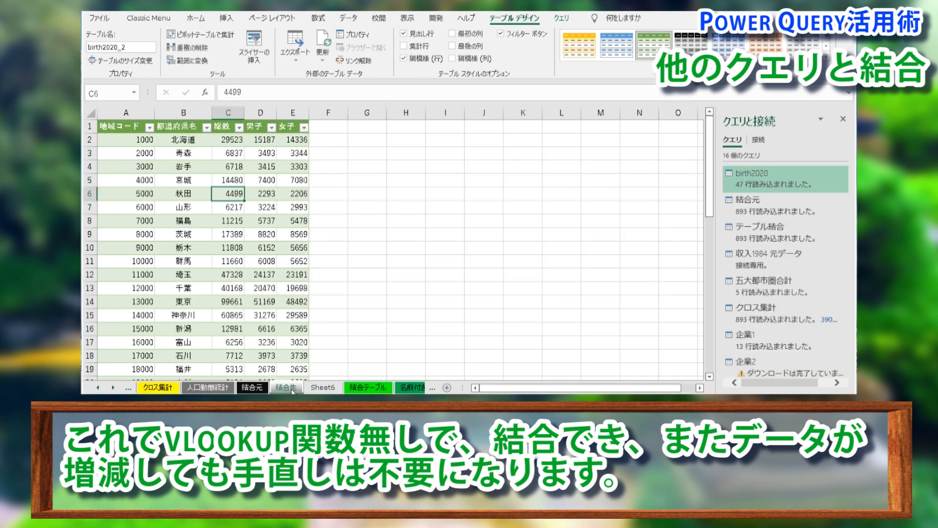
{"action": "left_click", "coordinate": [136, 217]}
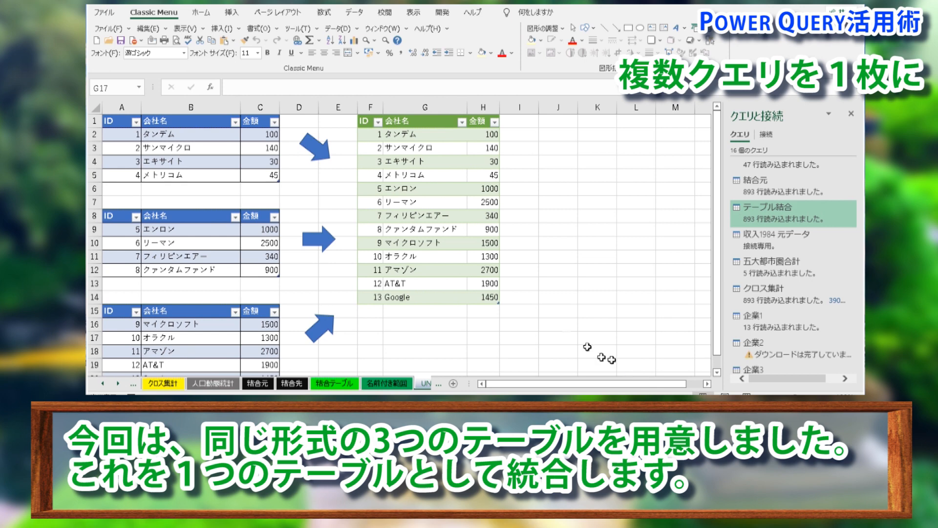
Look over the separate company tables and the combined table on the UNION sheet, checking their table names.
{"action": "left_click", "coordinate": [557, 309]}
{"action": "left_click", "coordinate": [194, 161]}
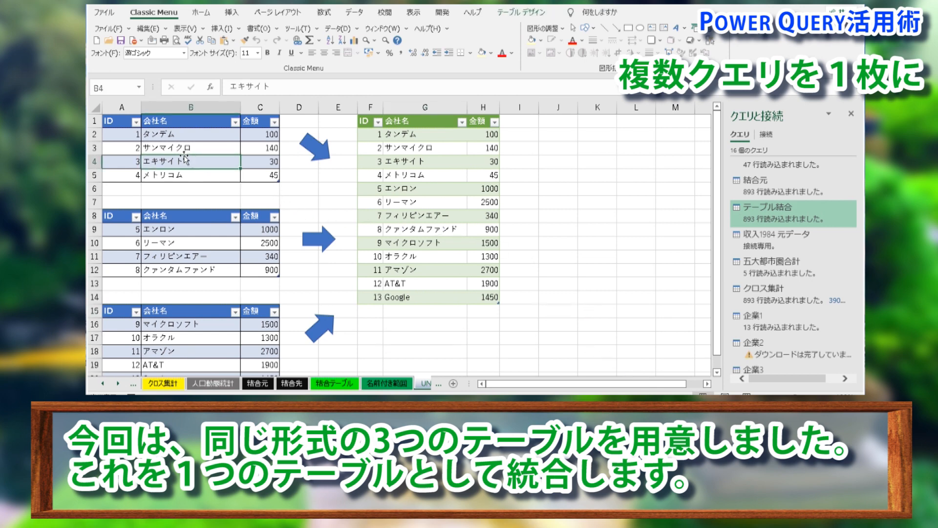
{"action": "left_click", "coordinate": [521, 13]}
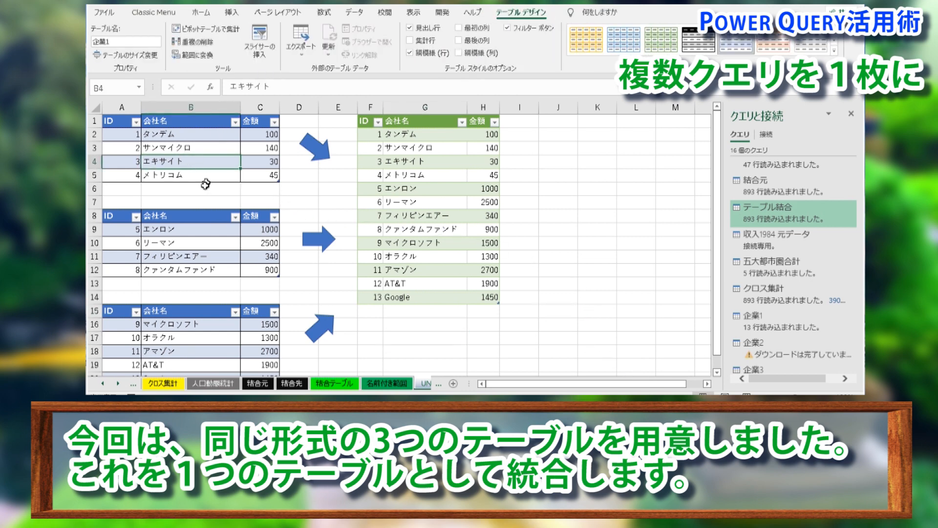
{"action": "left_click", "coordinate": [184, 348]}
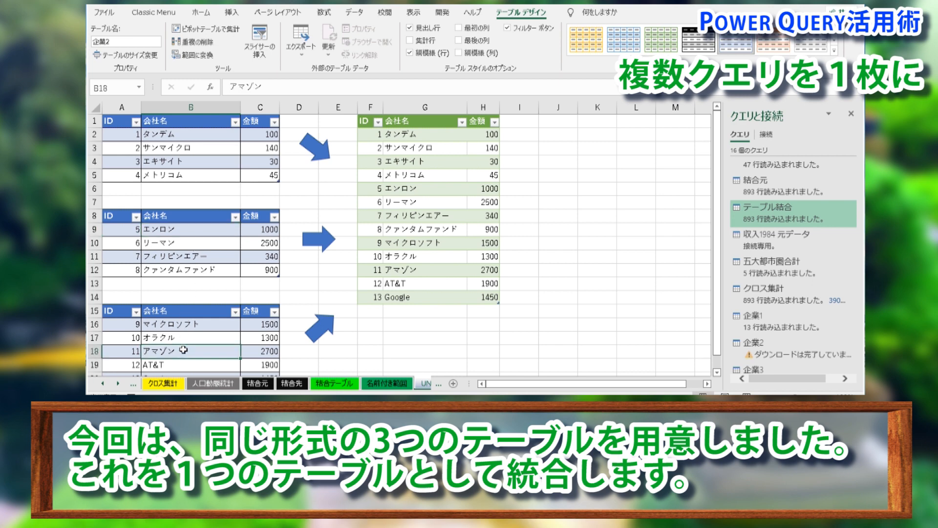
{"action": "left_click", "coordinate": [398, 228]}
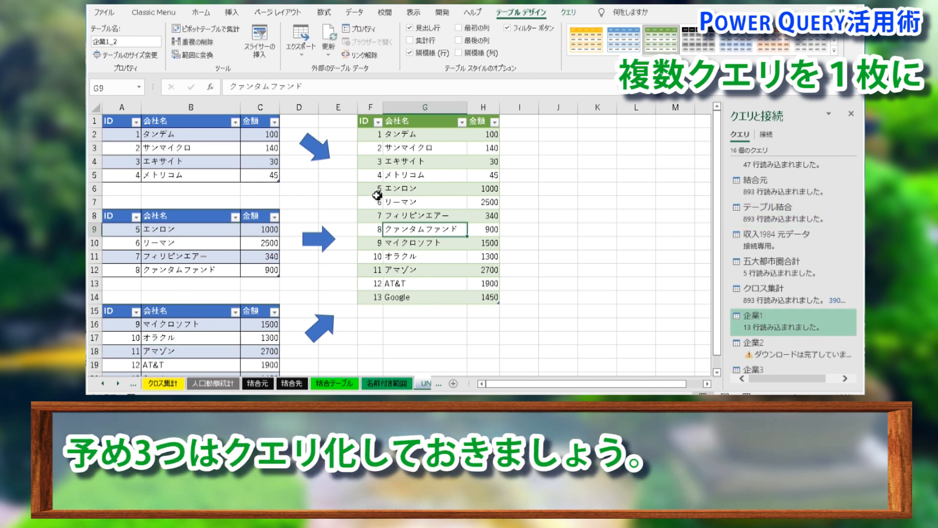
{"action": "left_click", "coordinate": [521, 202]}
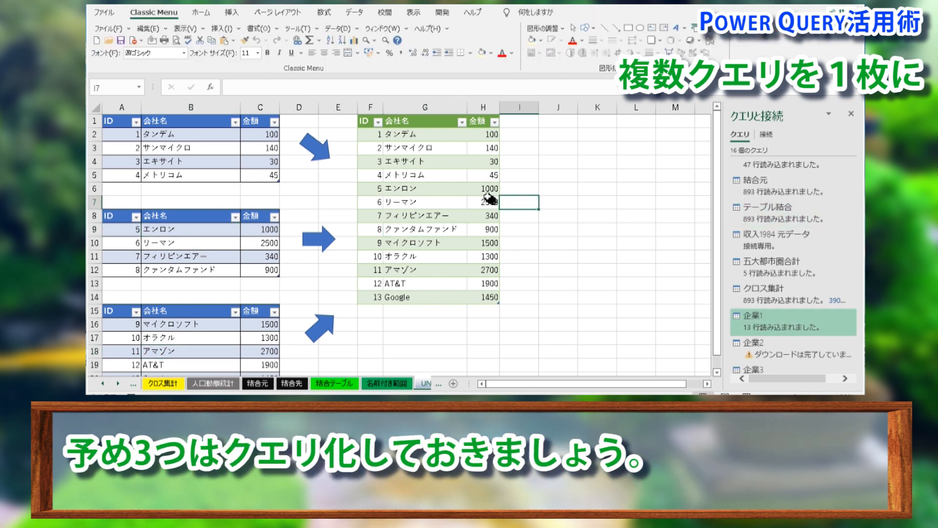
Load the first company table, 企業1, into the Power Query editor as a new query.
{"action": "left_click", "coordinate": [151, 147]}
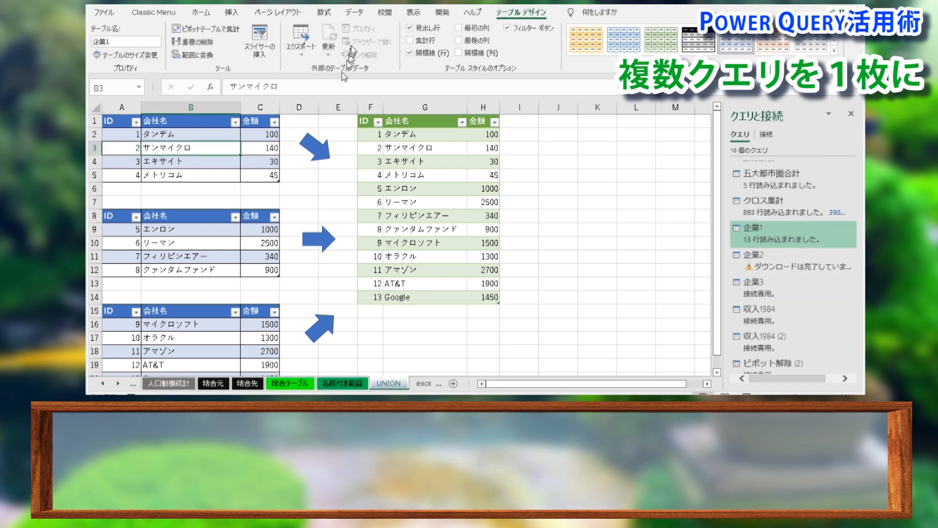
{"action": "left_click", "coordinate": [355, 13]}
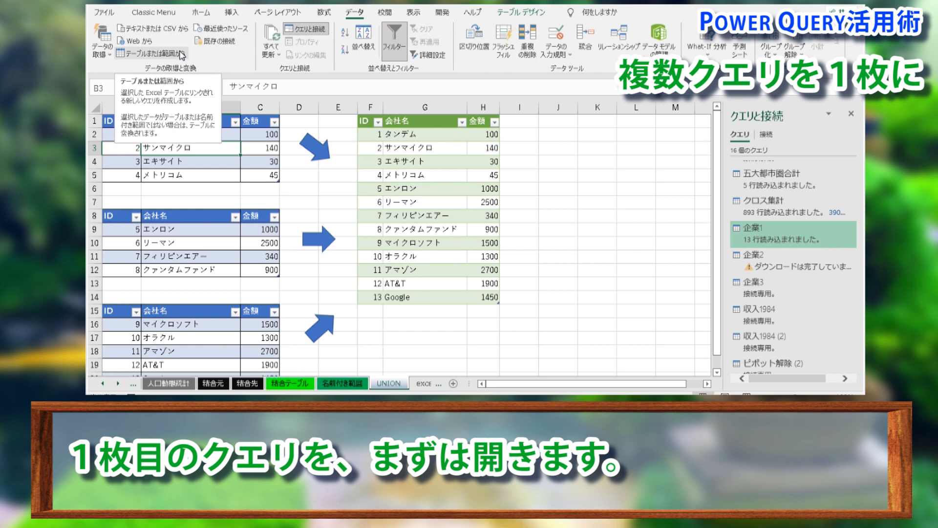
{"action": "left_click", "coordinate": [181, 54]}
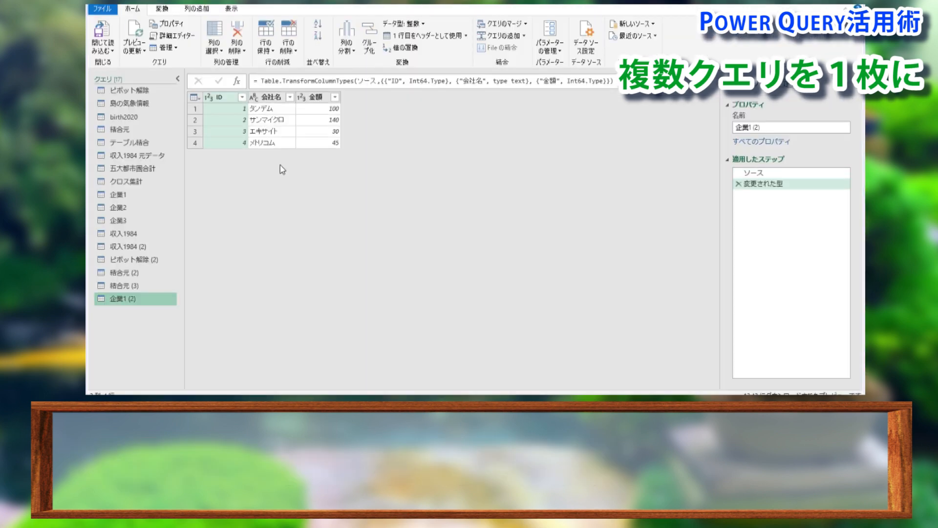
Append the queries 企業2 and 企業3 to the current company query using the three-or-more-tables option.
{"action": "left_click", "coordinate": [516, 40]}
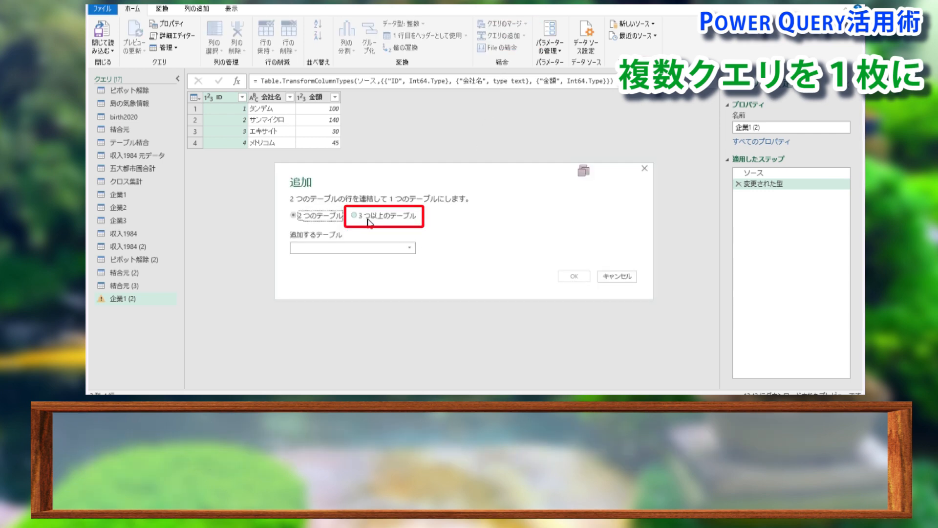
{"action": "left_click", "coordinate": [368, 220]}
{"action": "left_click_drag", "start_coordinate": [416, 280], "coordinate": [418, 305]}
{"action": "left_click", "coordinate": [383, 301]}
{"action": "left_click", "coordinate": [445, 291]}
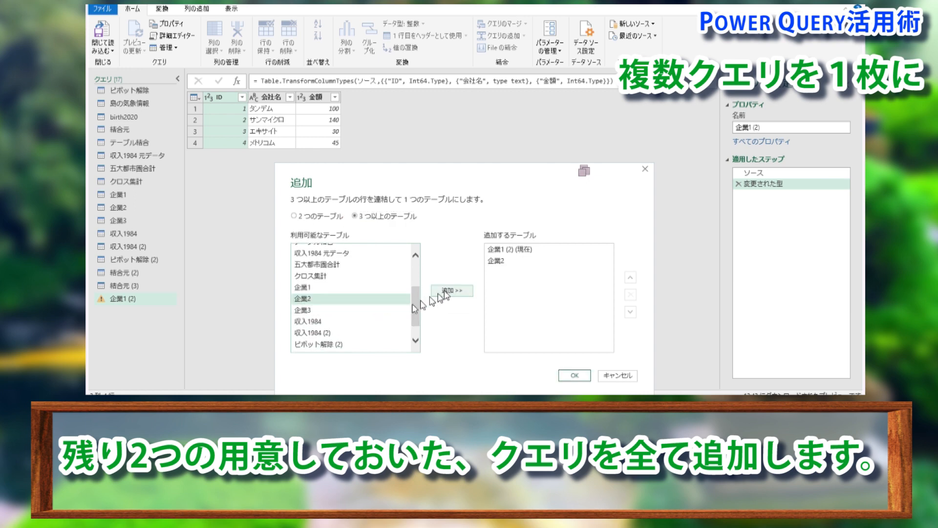
{"action": "left_click", "coordinate": [390, 311]}
{"action": "left_click", "coordinate": [456, 291]}
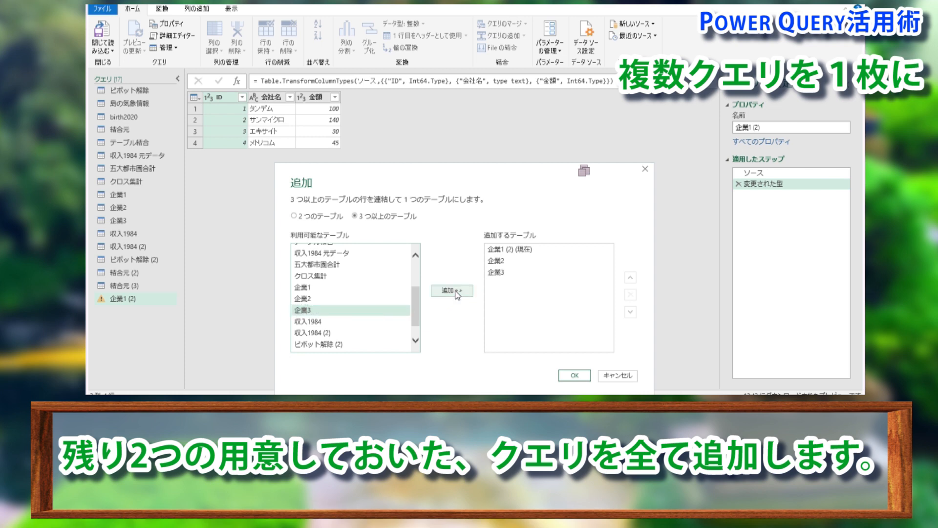
{"action": "left_click", "coordinate": [571, 375]}
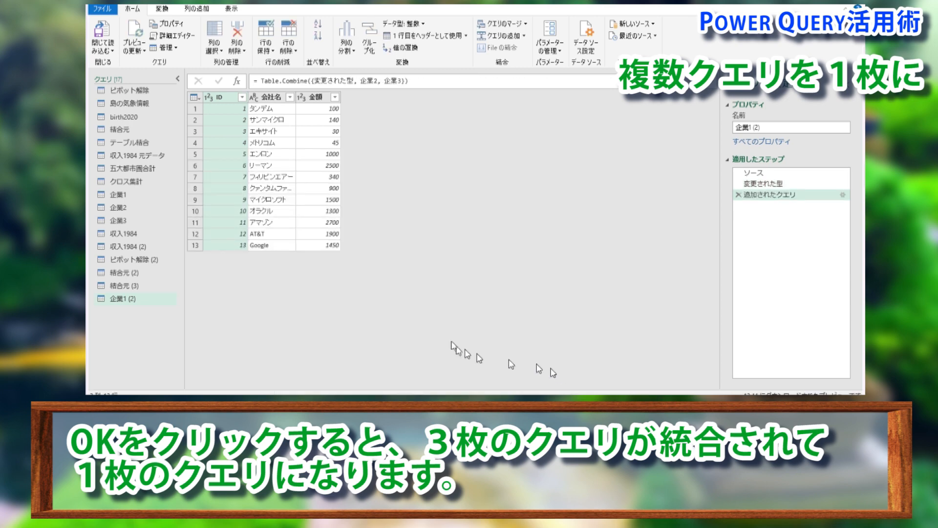
Close the editor and load the appended query as a table at cell J1 of the existing UNION sheet.
{"action": "left_click", "coordinate": [111, 51]}
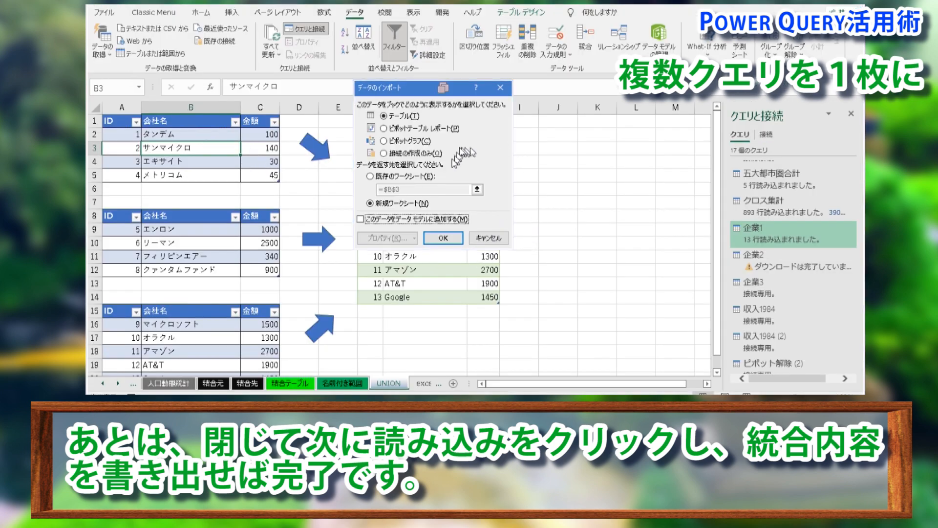
{"action": "left_click", "coordinate": [417, 179]}
{"action": "left_click", "coordinate": [477, 189]}
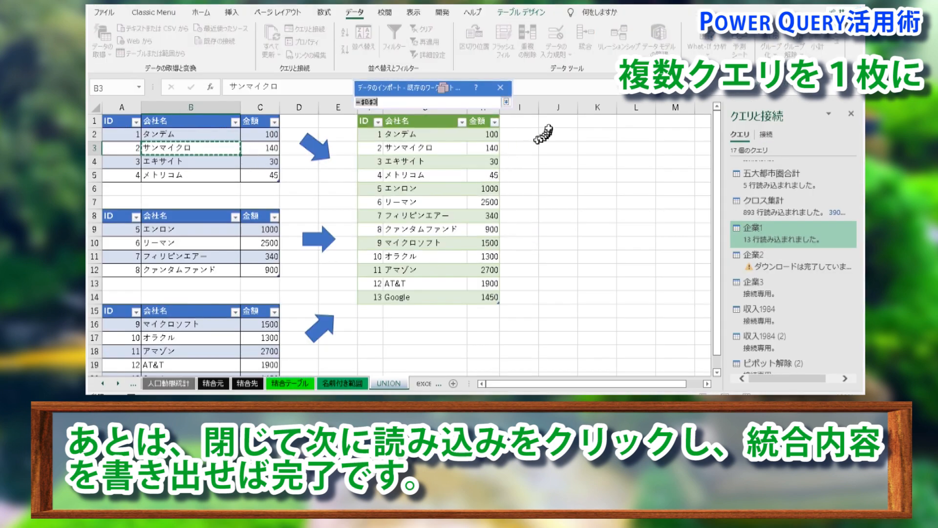
{"action": "left_click", "coordinate": [552, 121]}
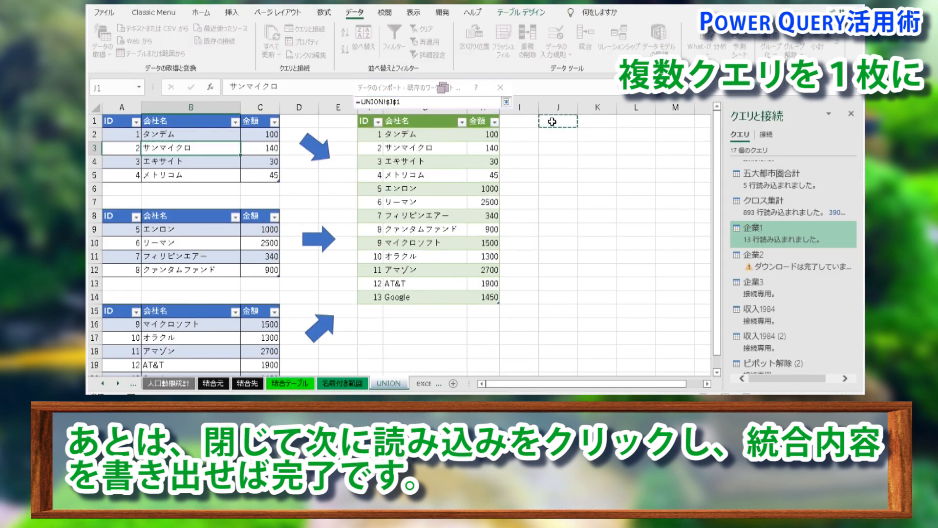
{"action": "left_click", "coordinate": [506, 101]}
{"action": "left_click", "coordinate": [440, 235]}
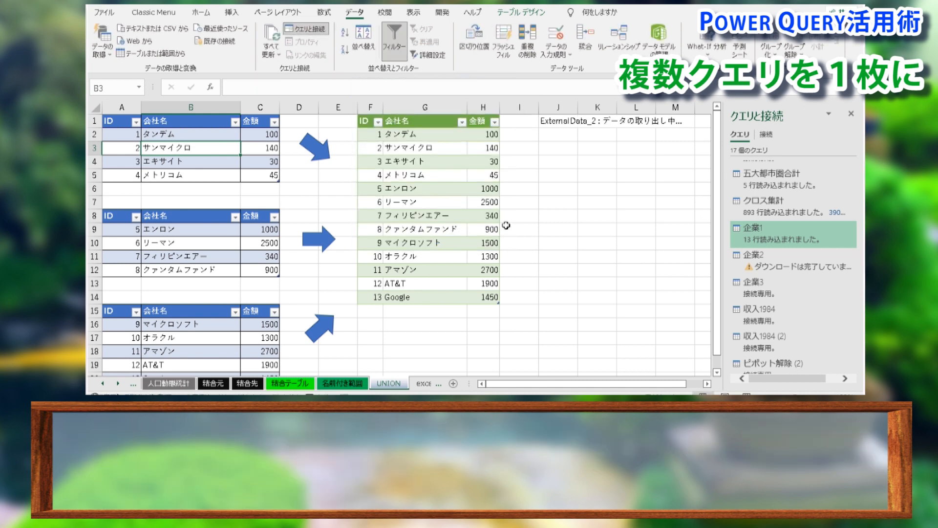
Look over the appended company table loaded at cell J1 of the UNION sheet.
{"action": "left_click_drag", "start_coordinate": [549, 123], "coordinate": [657, 286]}
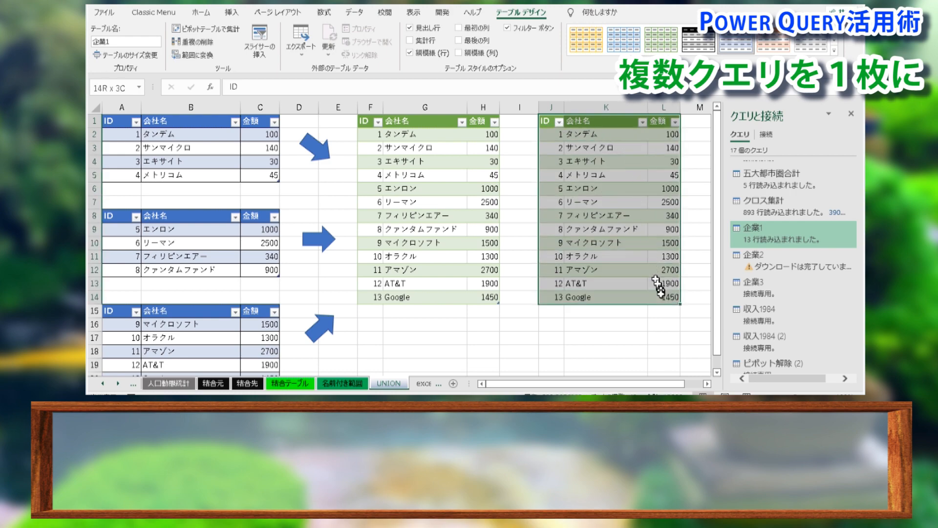
{"action": "left_click", "coordinate": [588, 335]}
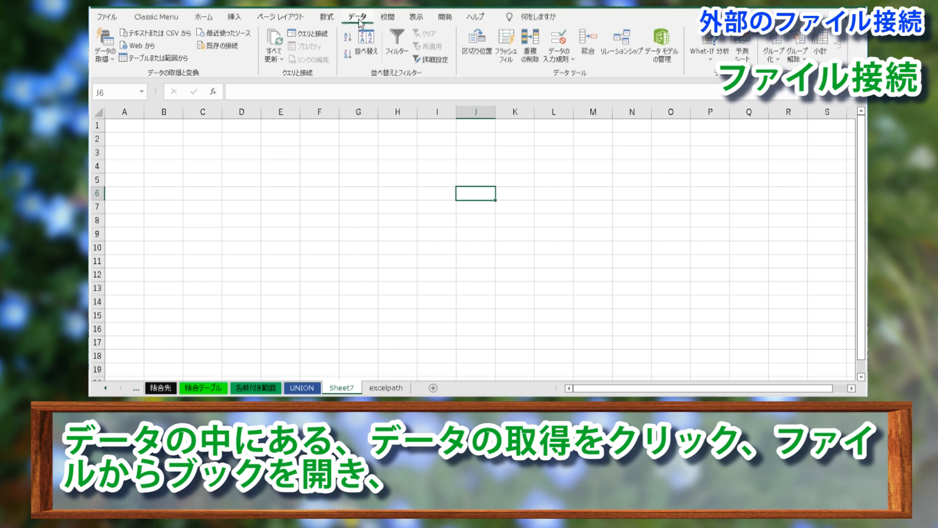
Import the Excel workbook 外部データ.xlsx from the Desktop as a new external data source.
{"action": "left_click", "coordinate": [112, 61]}
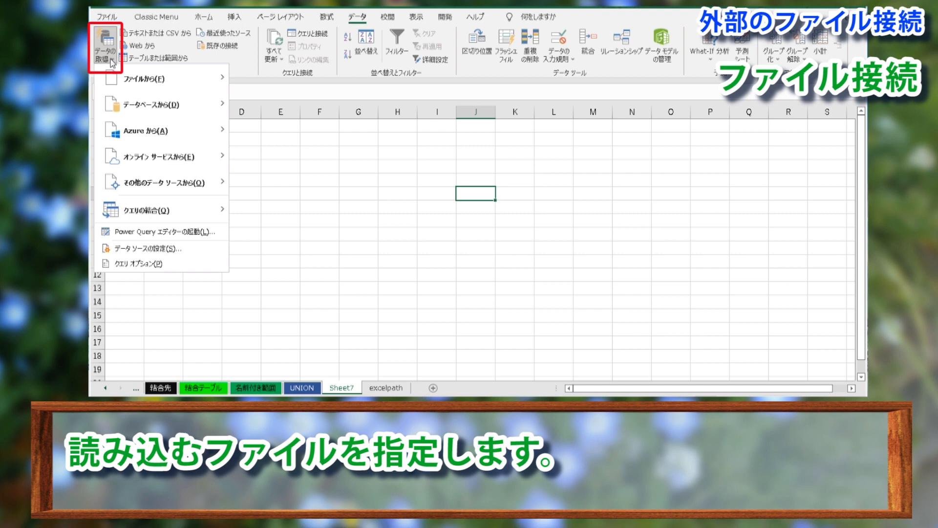
{"action": "mouse_move", "coordinate": [219, 84]}
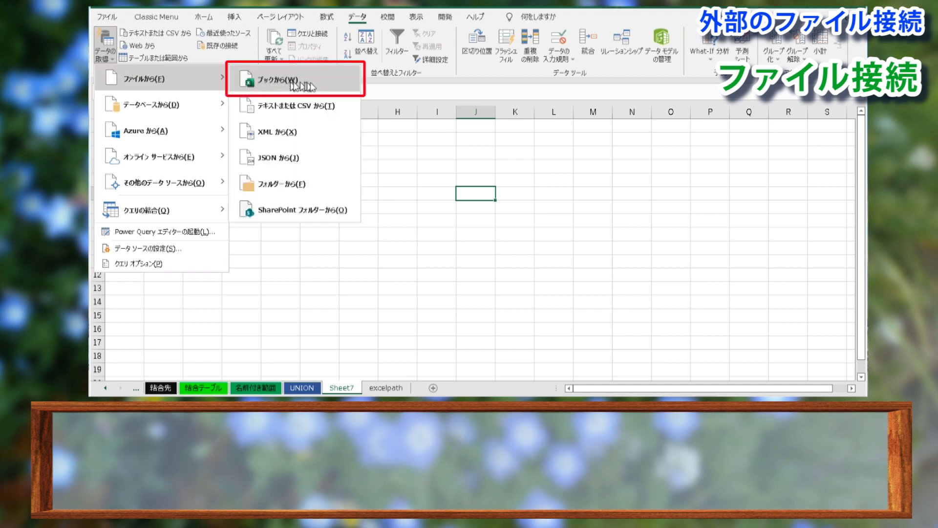
{"action": "left_click", "coordinate": [316, 86]}
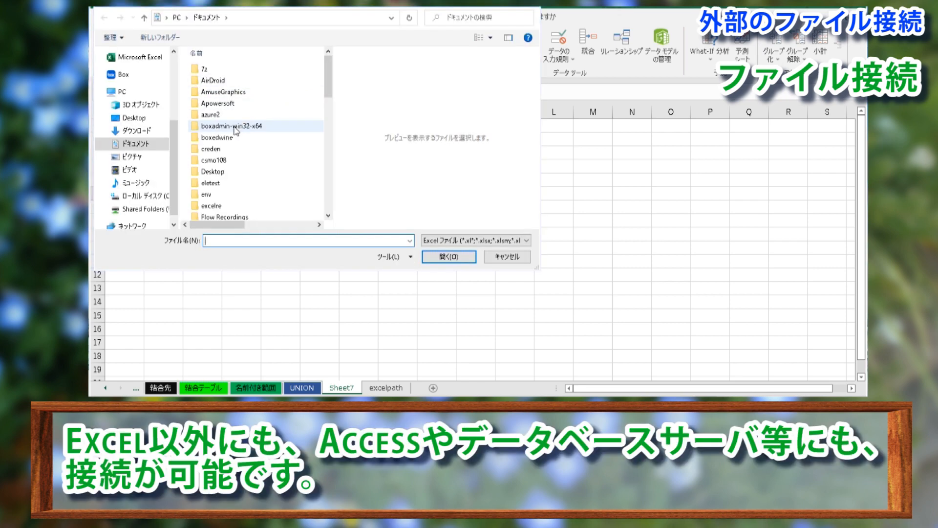
{"action": "left_click", "coordinate": [147, 119]}
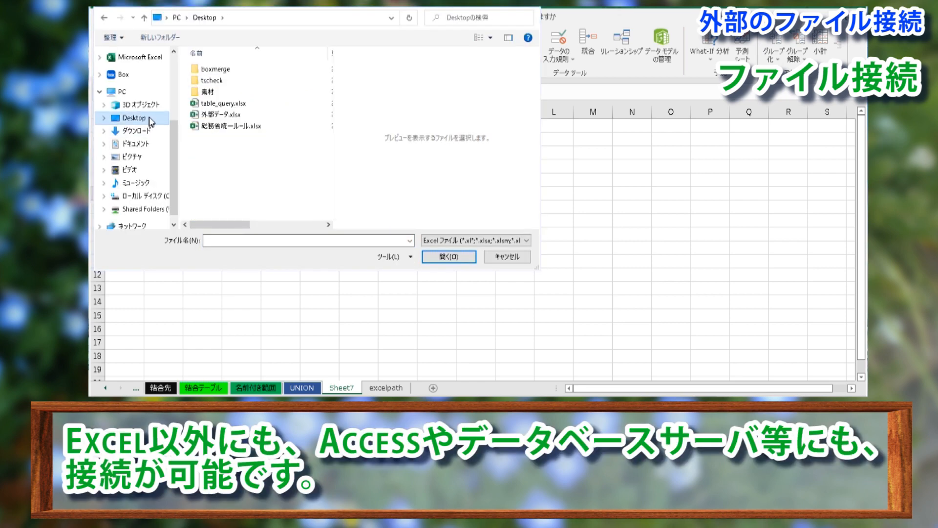
{"action": "left_click", "coordinate": [227, 115]}
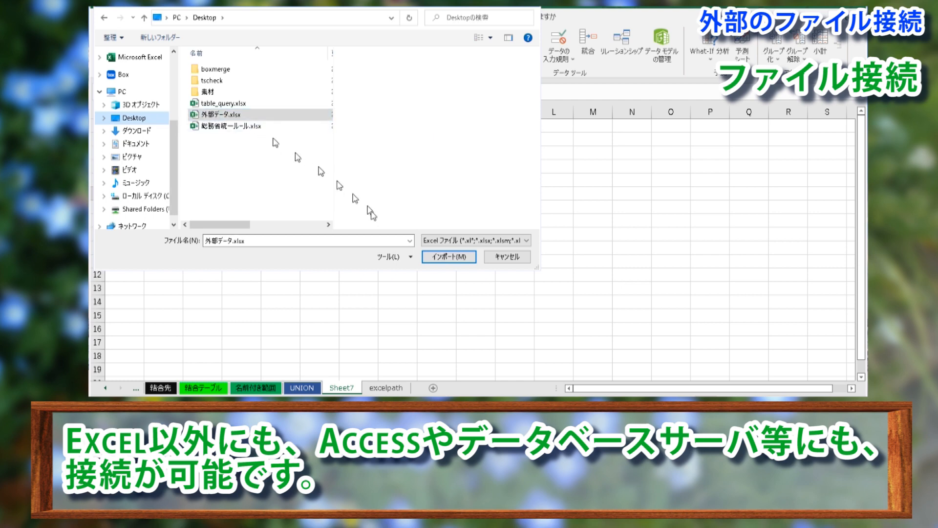
{"action": "left_click", "coordinate": [449, 259]}
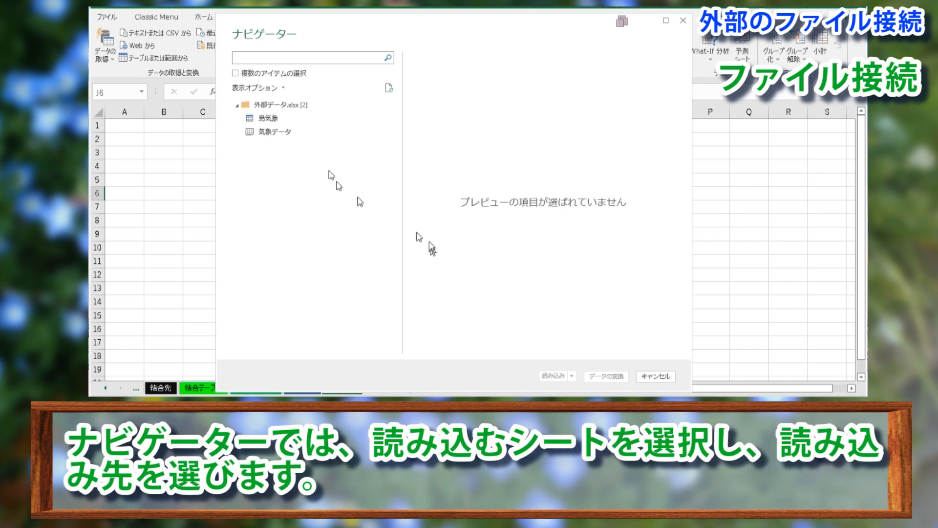
Load the 気象データ sheet as a table into the existing worksheet at cell A1 of Sheet7.
{"action": "left_click", "coordinate": [291, 129]}
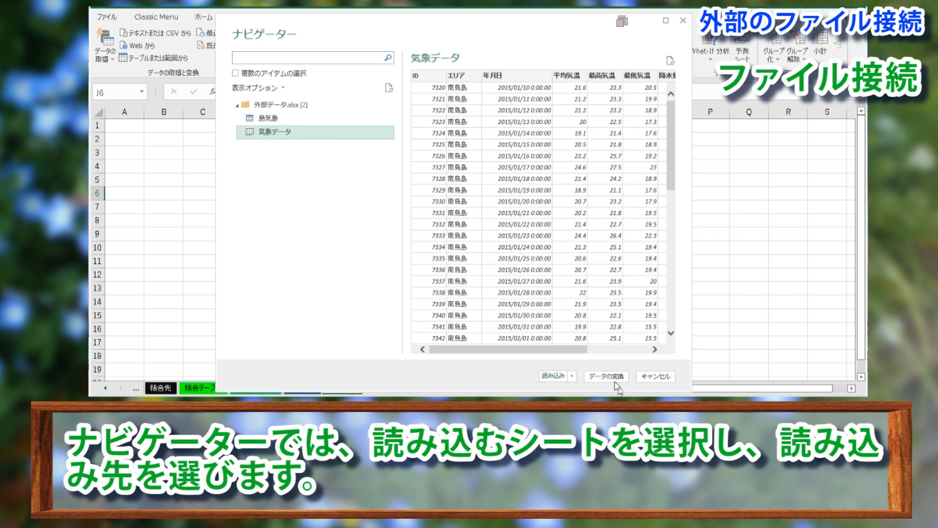
{"action": "left_click", "coordinate": [572, 380]}
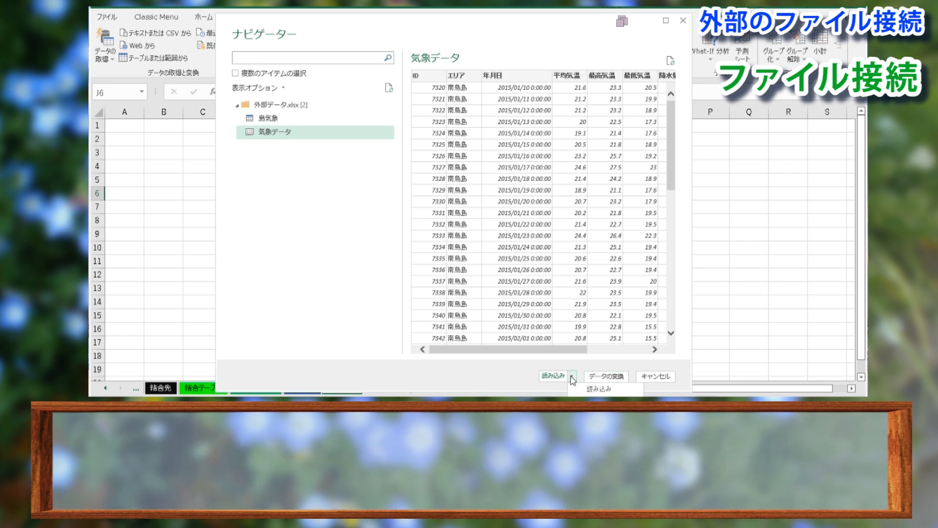
{"action": "left_click", "coordinate": [587, 391]}
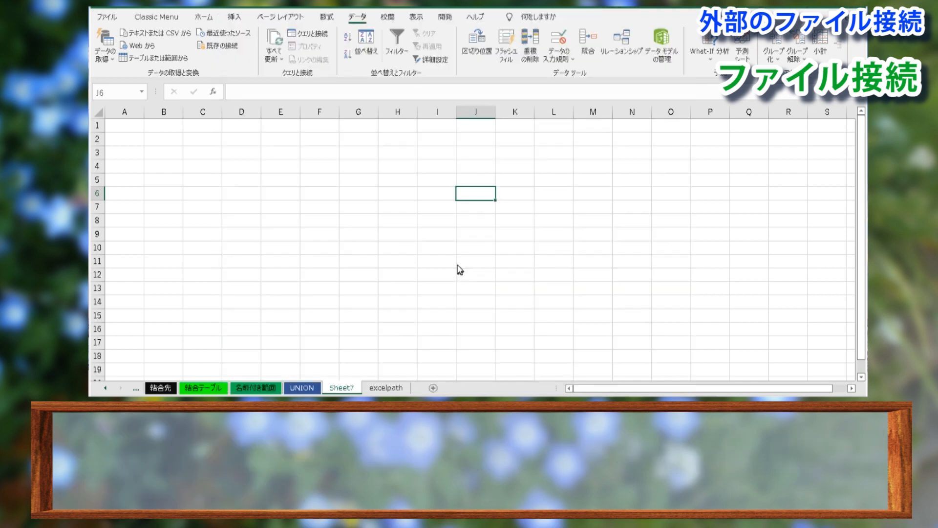
{"action": "left_click", "coordinate": [429, 181]}
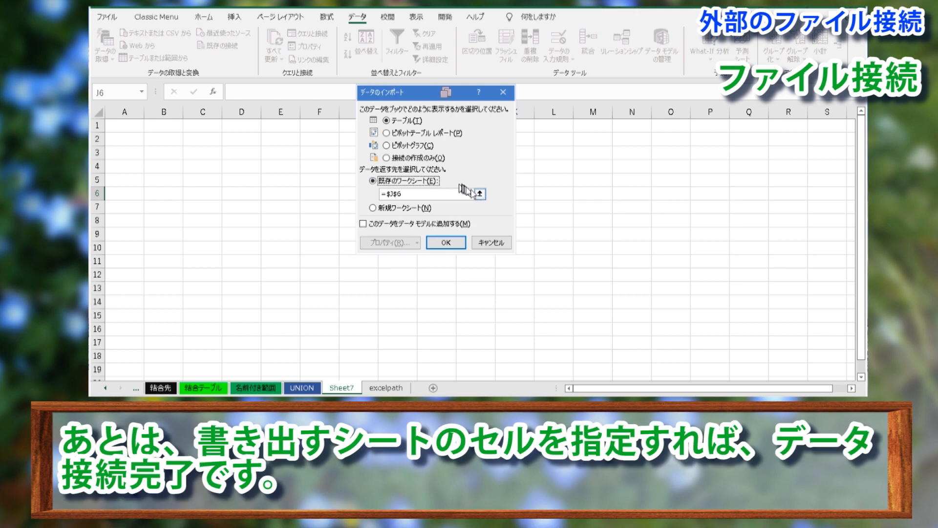
{"action": "left_click", "coordinate": [479, 193]}
{"action": "left_click", "coordinate": [129, 128]}
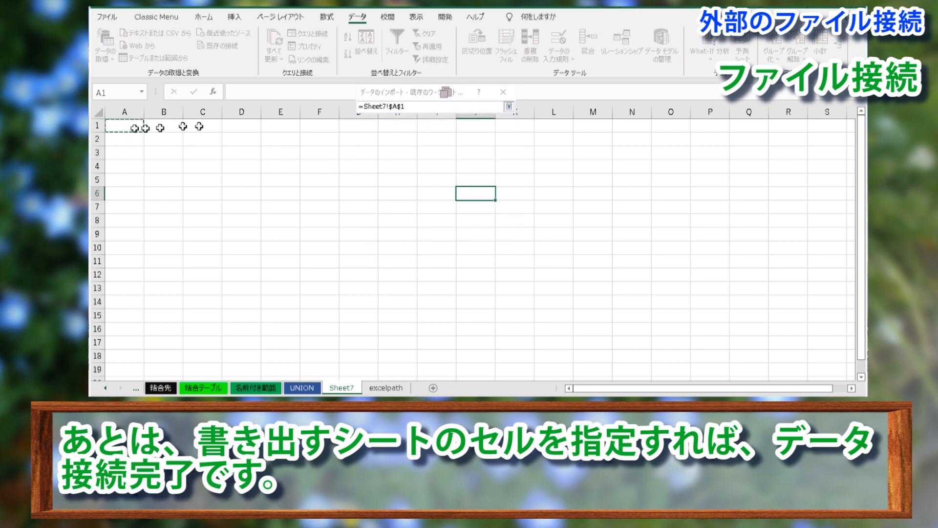
{"action": "left_click", "coordinate": [508, 106]}
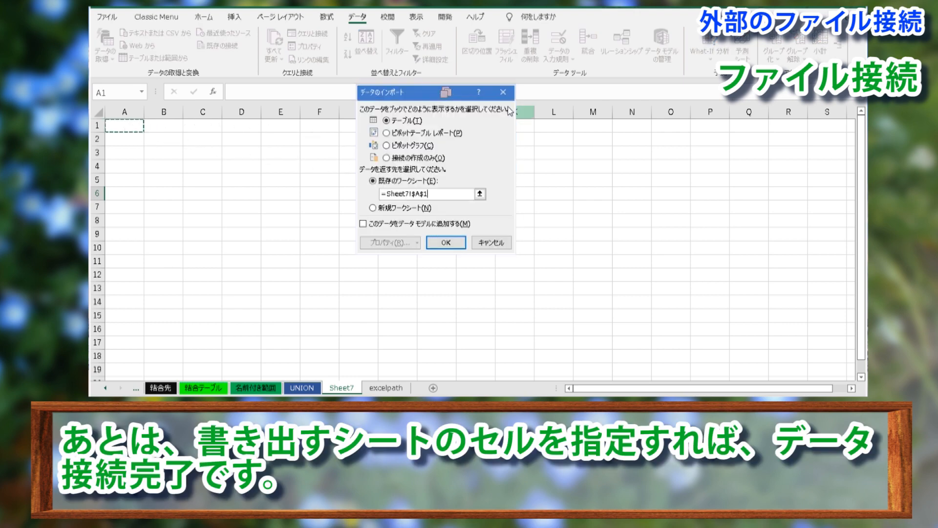
{"action": "left_click", "coordinate": [455, 244]}
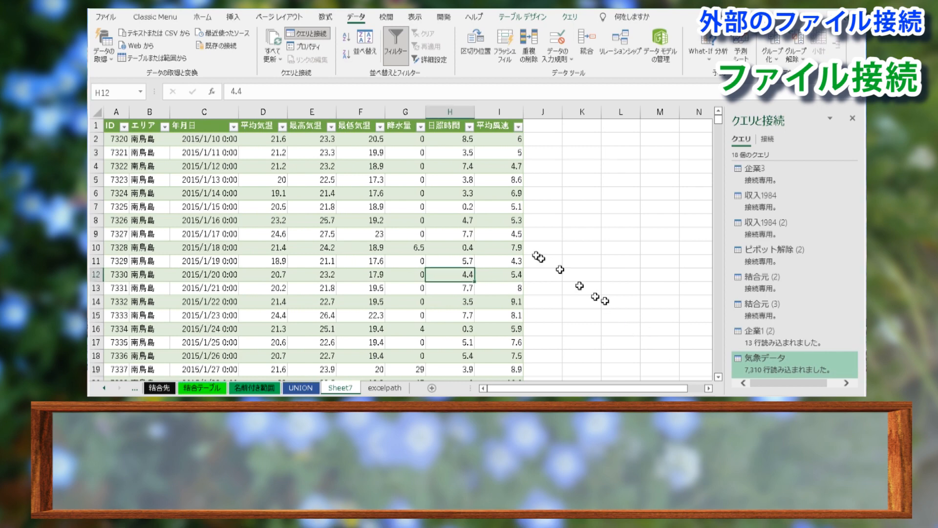
Open the 気象データ query in the Power Query editor and view its data source settings.
{"action": "double_click", "coordinate": [799, 371]}
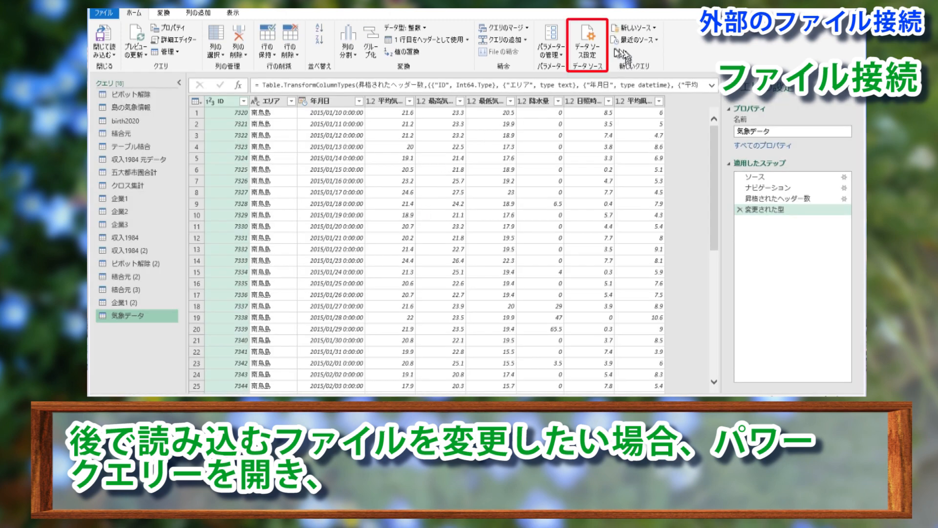
{"action": "left_click", "coordinate": [585, 58]}
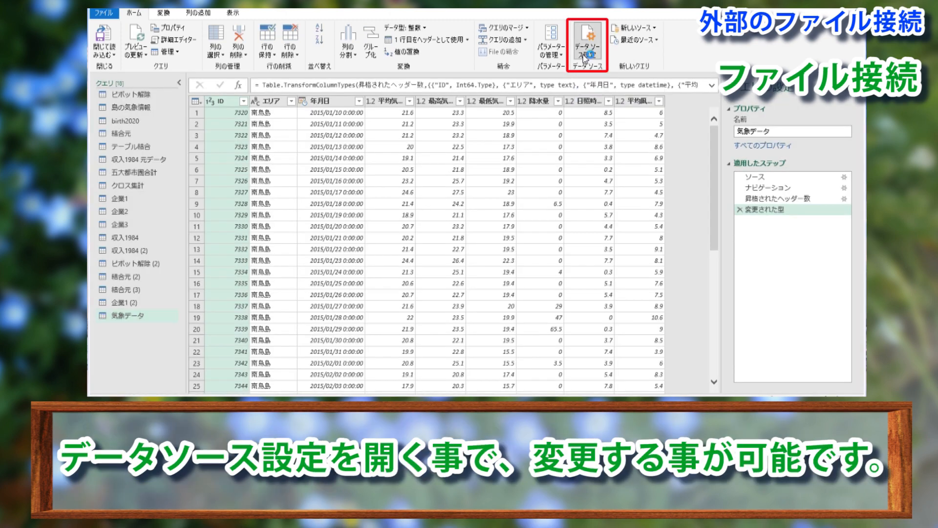
{"action": "left_click", "coordinate": [414, 181]}
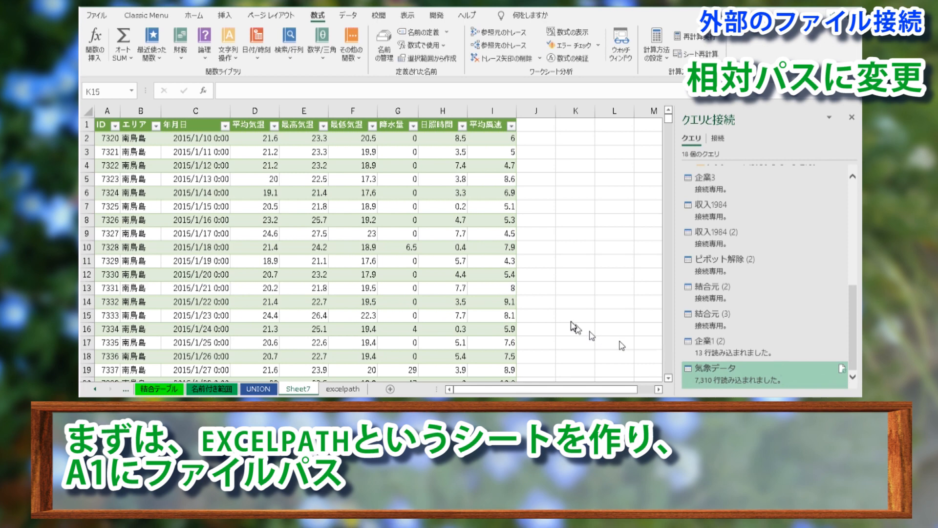
Check the excelpath sheet's name and examine the file path formula in its cell B1.
{"action": "left_click", "coordinate": [573, 315]}
{"action": "left_click", "coordinate": [446, 276]}
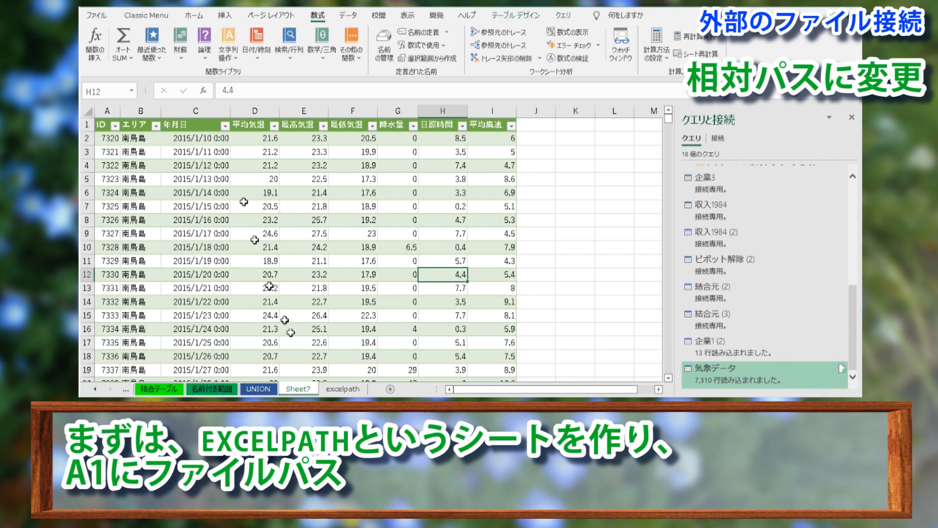
{"action": "left_click", "coordinate": [343, 389]}
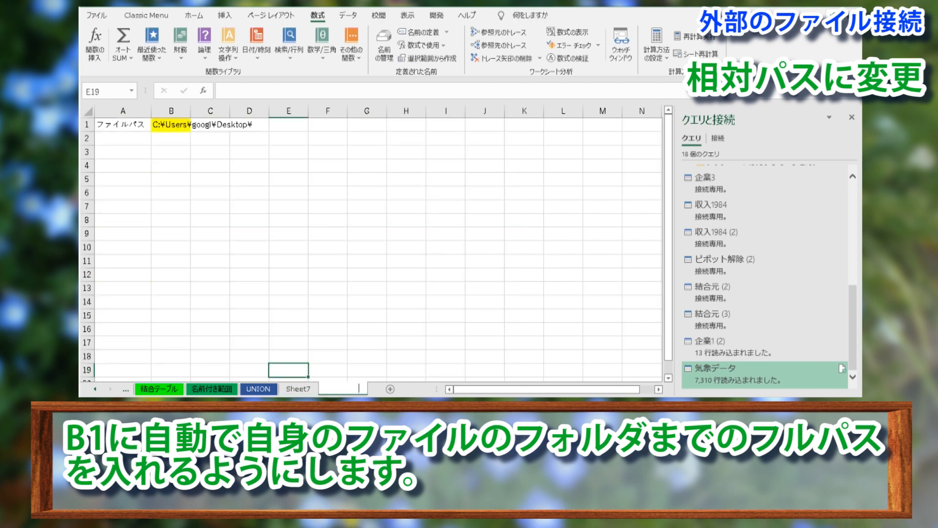
{"action": "double_click", "coordinate": [344, 389]}
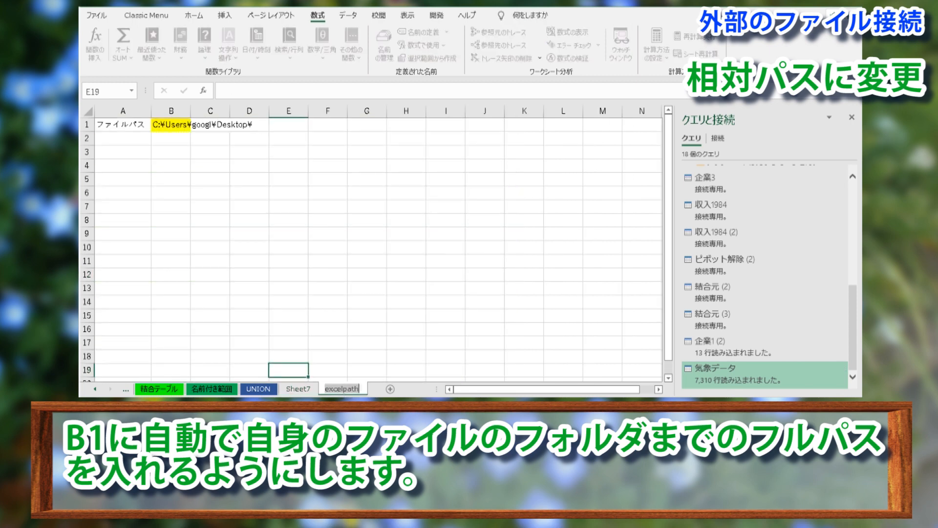
{"action": "left_click", "coordinate": [279, 314]}
{"action": "left_click", "coordinate": [159, 123]}
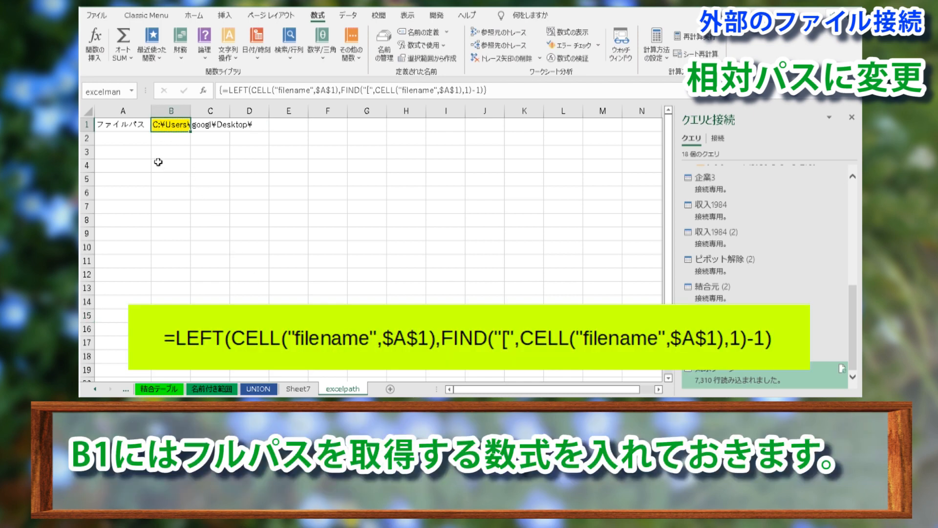
{"action": "left_click", "coordinate": [526, 94]}
{"action": "left_click_drag", "start_coordinate": [525, 94], "coordinate": [219, 91]}
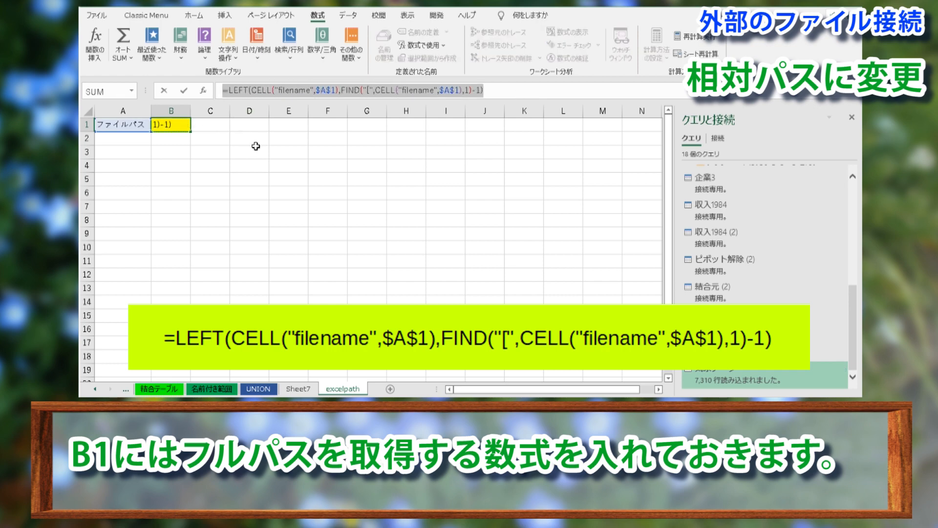
{"action": "key", "text": "Escape"}
Try to define the workbook-scope name excelman for cell B1 of the excelpath sheet.
{"action": "left_click", "coordinate": [168, 126]}
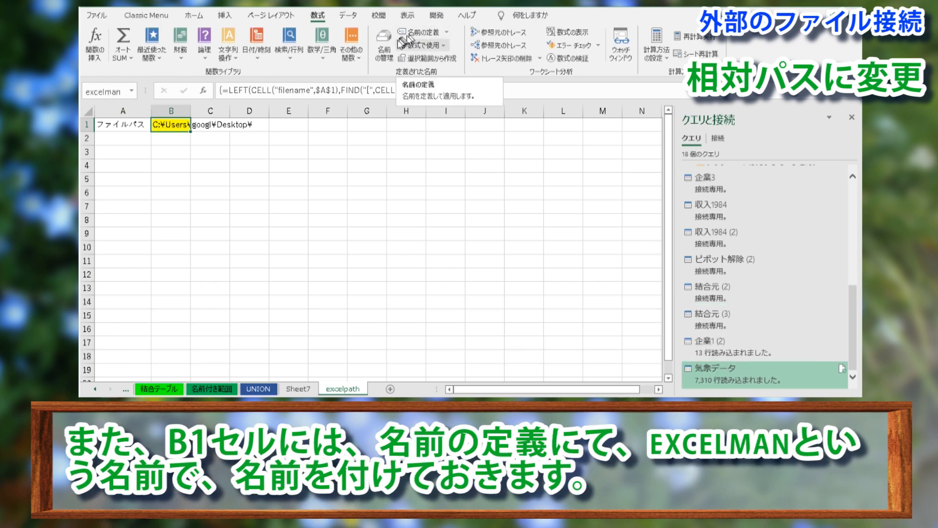
{"action": "left_click", "coordinate": [449, 33]}
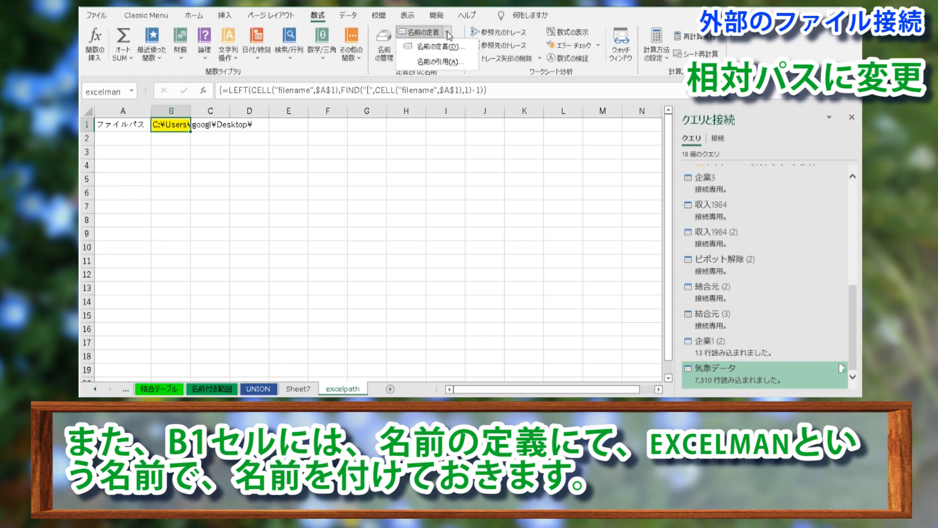
{"action": "left_click", "coordinate": [439, 47]}
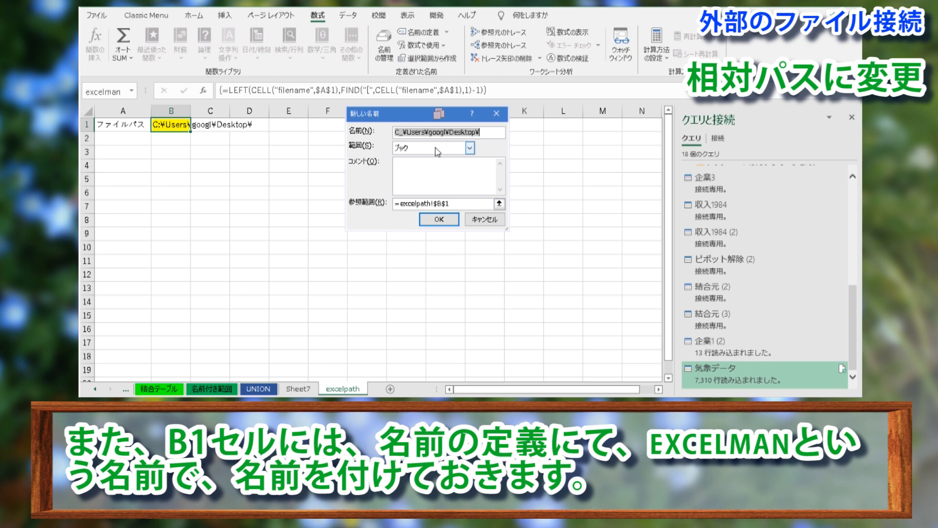
{"action": "type", "text": "excelman"}
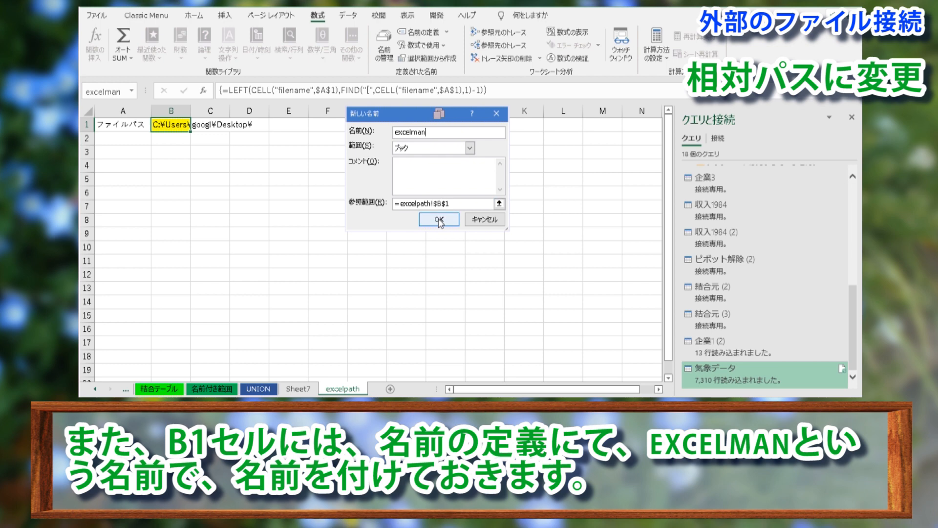
{"action": "left_click", "coordinate": [473, 220]}
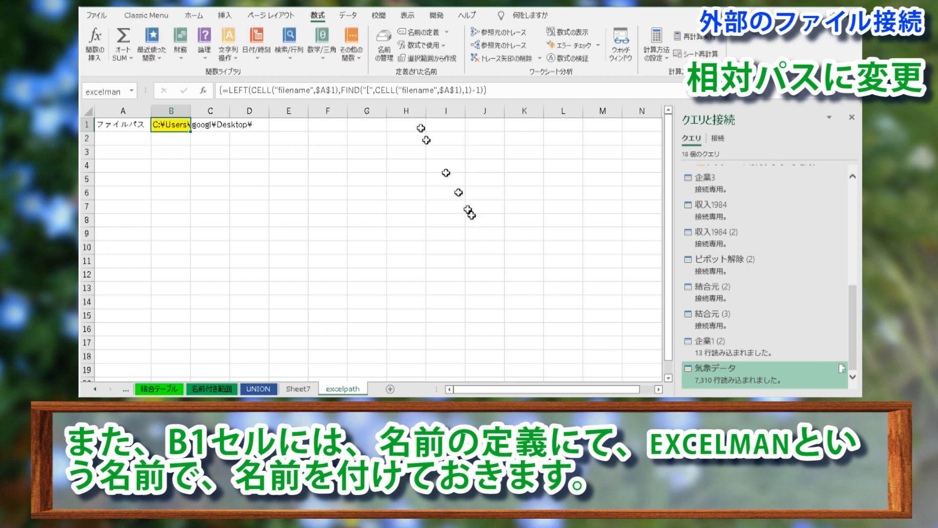
Inspect the definition of the name excelman in the Name Manager without changing it.
{"action": "left_click", "coordinate": [384, 47]}
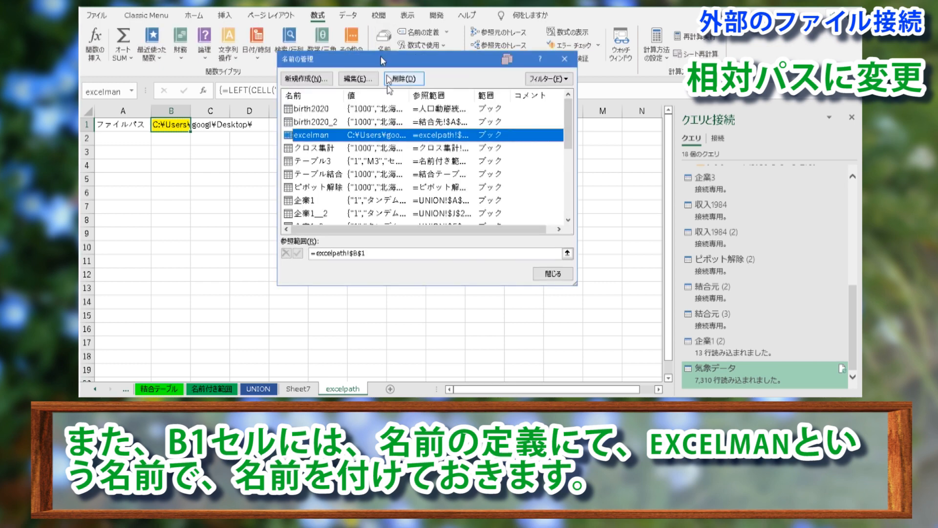
{"action": "double_click", "coordinate": [333, 136]}
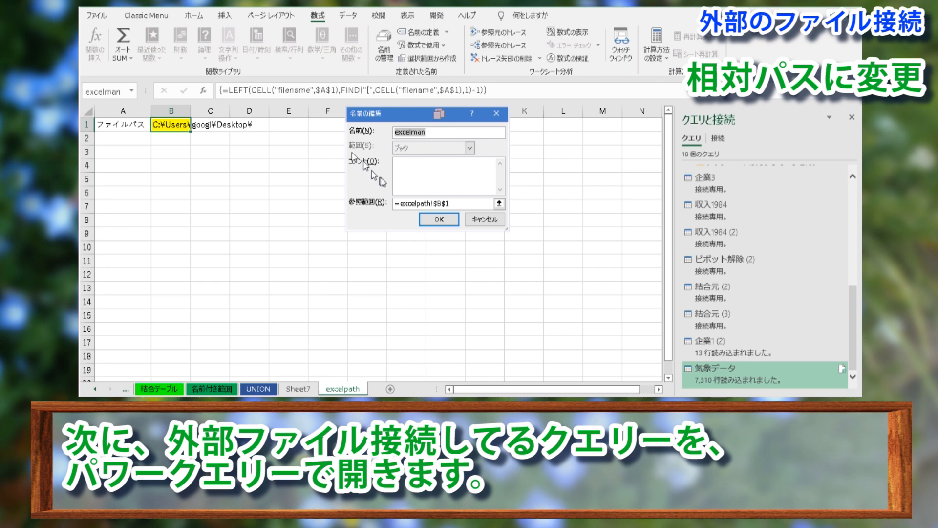
{"action": "left_click", "coordinate": [480, 219]}
{"action": "left_click", "coordinate": [533, 269]}
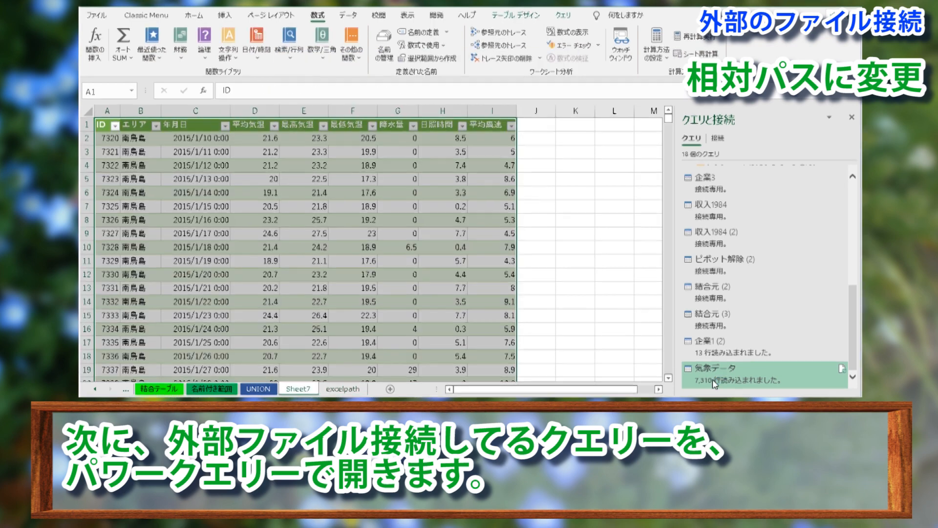
In the 気象データ query's code, insert ファイルパス = Excel.CurrentWorkbook(){[Name="excelman"]}[Content]{0}[Column1], as the first line after let.
{"action": "double_click", "coordinate": [713, 369]}
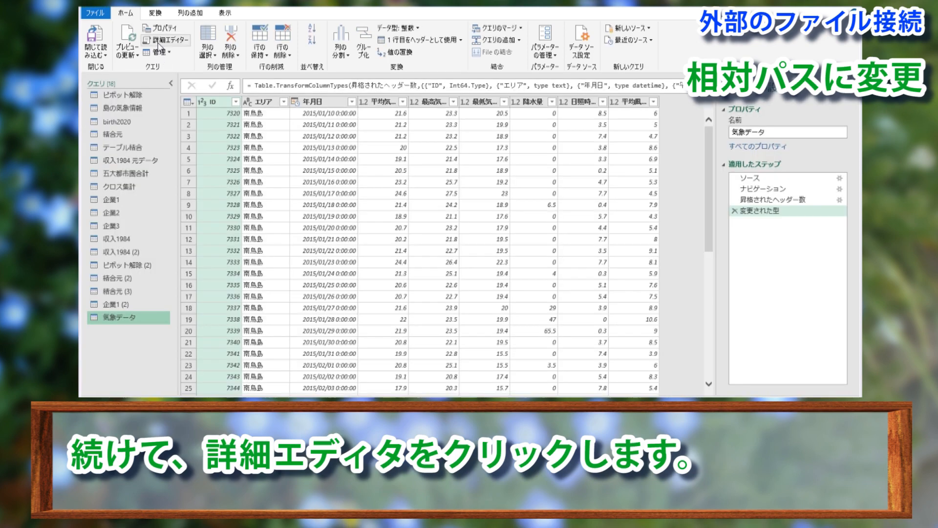
{"action": "left_click", "coordinate": [161, 41]}
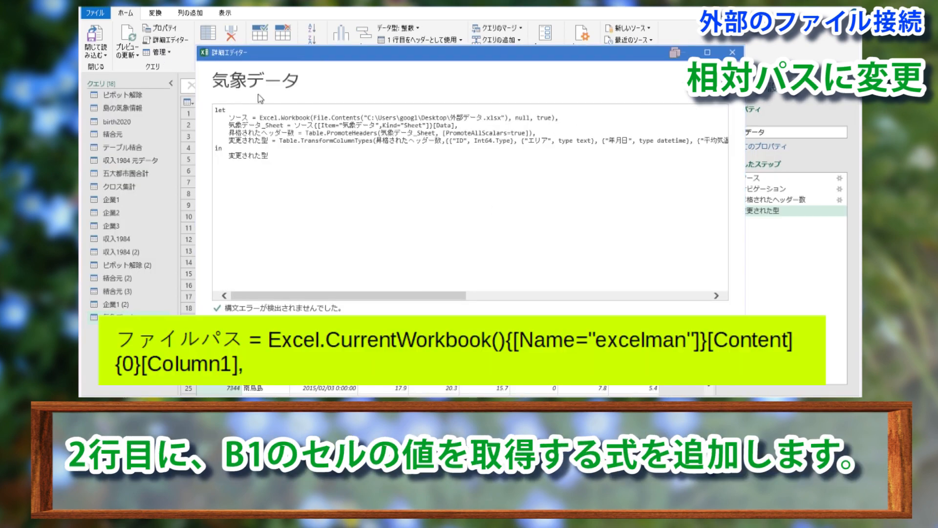
{"action": "key", "text": "Return"}
{"action": "type", "text": "ファイルパス = Excel.CurrentWorkbook(){[Name=\"excelman\"]}[Content]{0}[Column1],"}
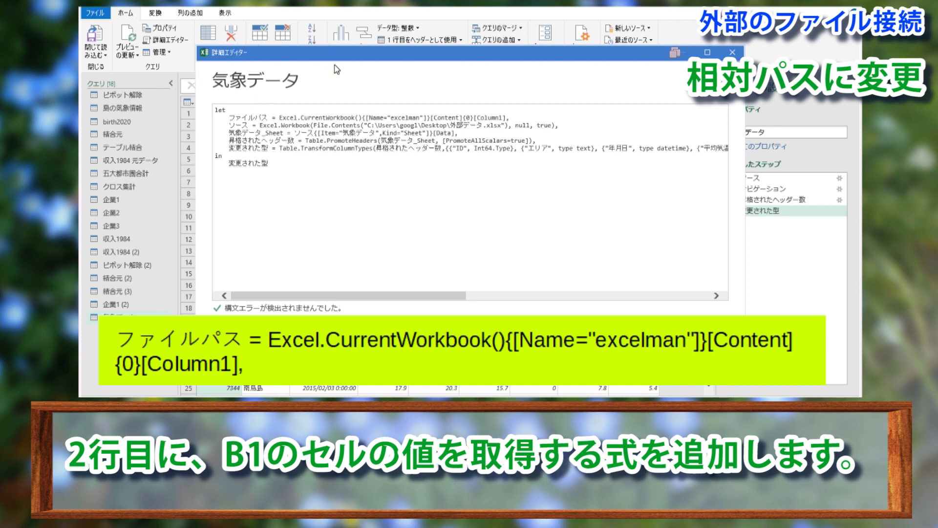
{"action": "key", "text": "Return"}
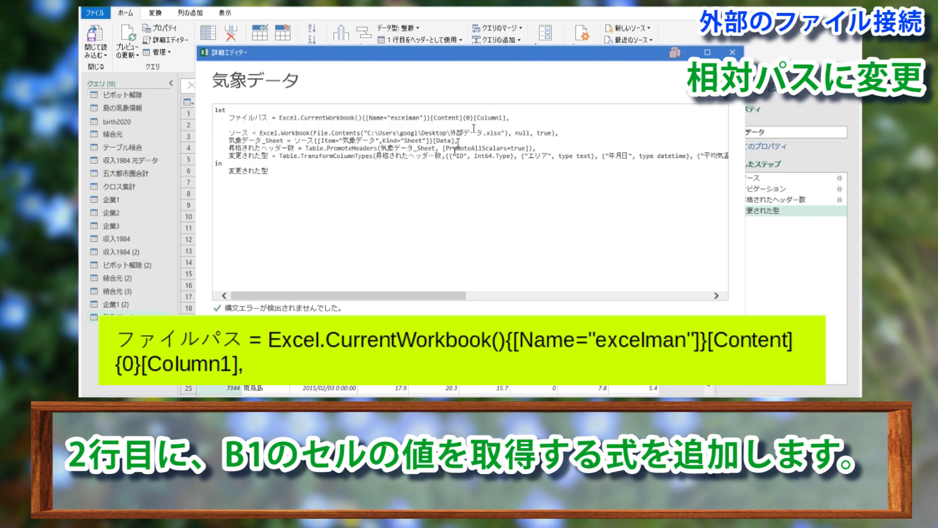
In the ソース line, replace the fixed folder path with ファイルパス & "外部データ.xlsx", then apply the code and load the query to the worksheet.
{"action": "left_click_drag", "start_coordinate": [450, 133], "coordinate": [372, 135]}
{"action": "key", "text": "Delete"}
{"action": "type", "text": "ファイルパス"}
{"action": "key", "text": "Return"}
{"action": "type", "text": "&"}
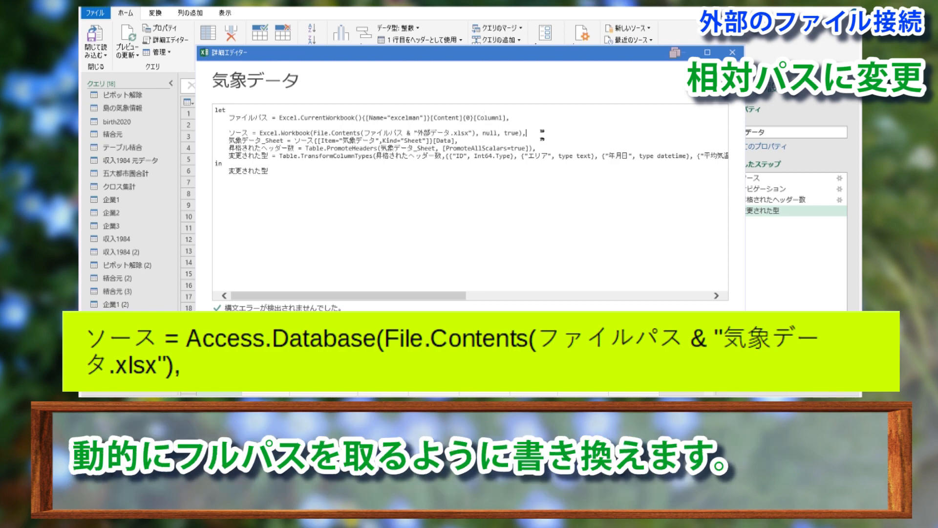
{"action": "left_click", "coordinate": [657, 325]}
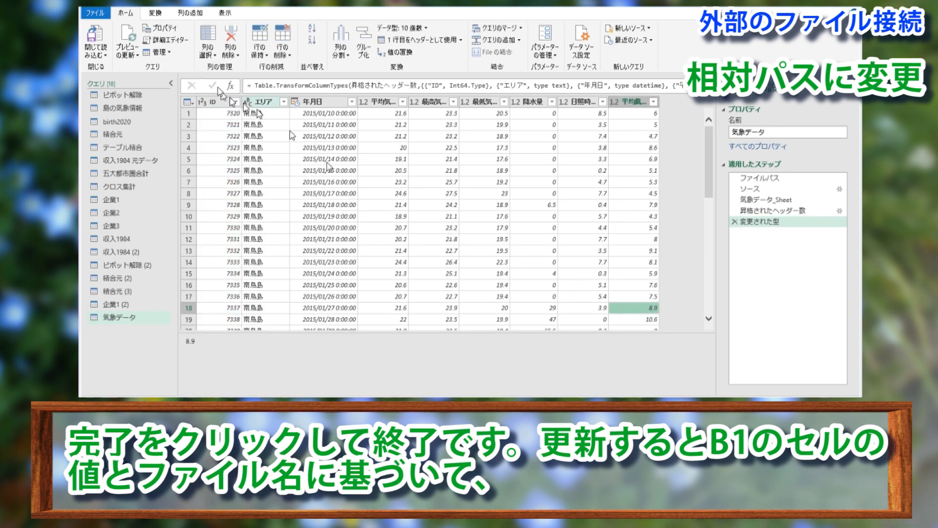
{"action": "left_click", "coordinate": [93, 41]}
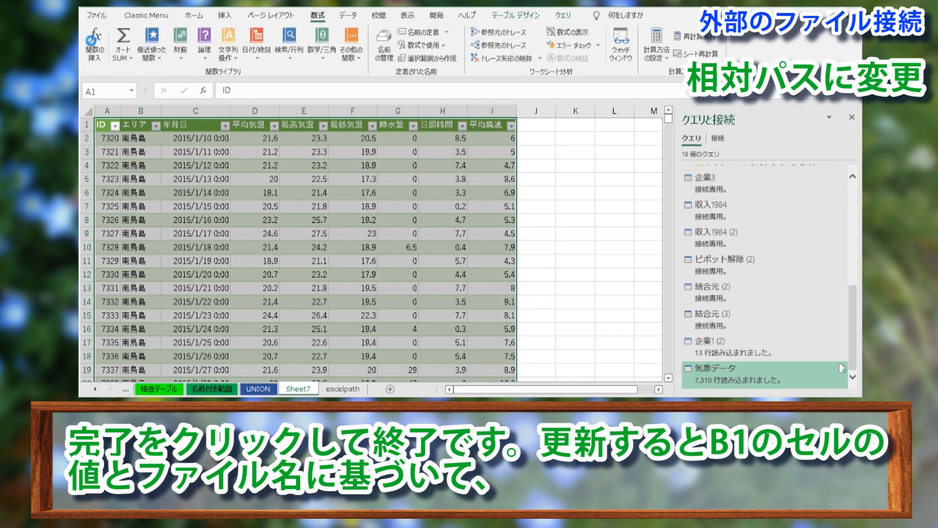
{"action": "left_click", "coordinate": [536, 264]}
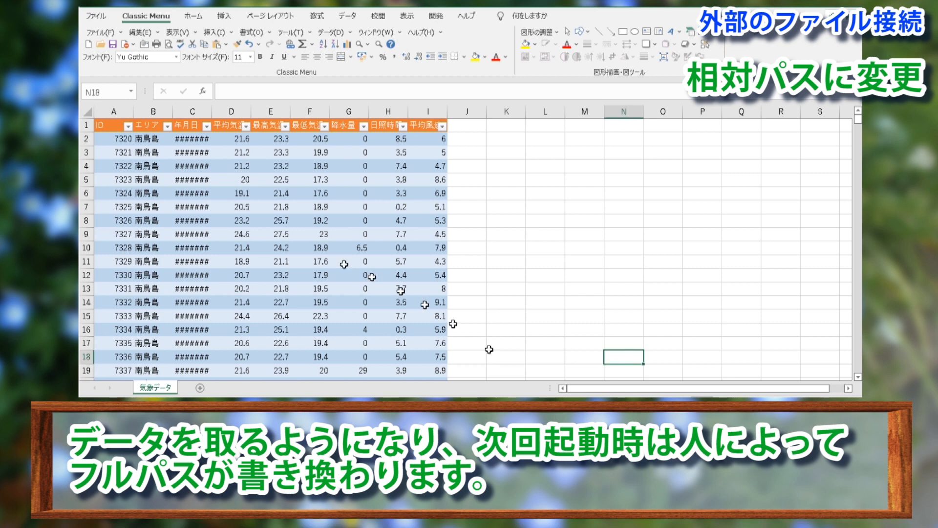
In the source workbook's 気象データ sheet, change the エリア value in B2 to マーカス島 and autofit column B.
{"action": "left_click", "coordinate": [232, 206]}
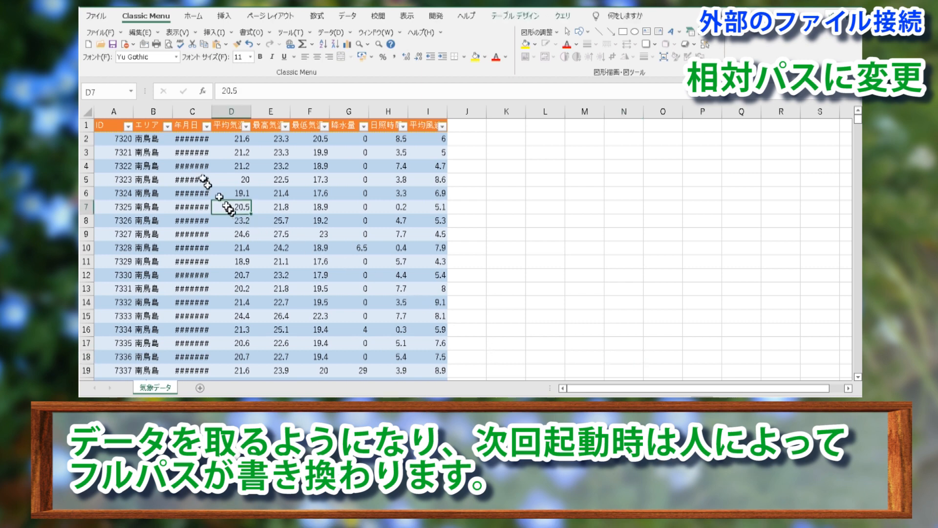
{"action": "left_click", "coordinate": [154, 141]}
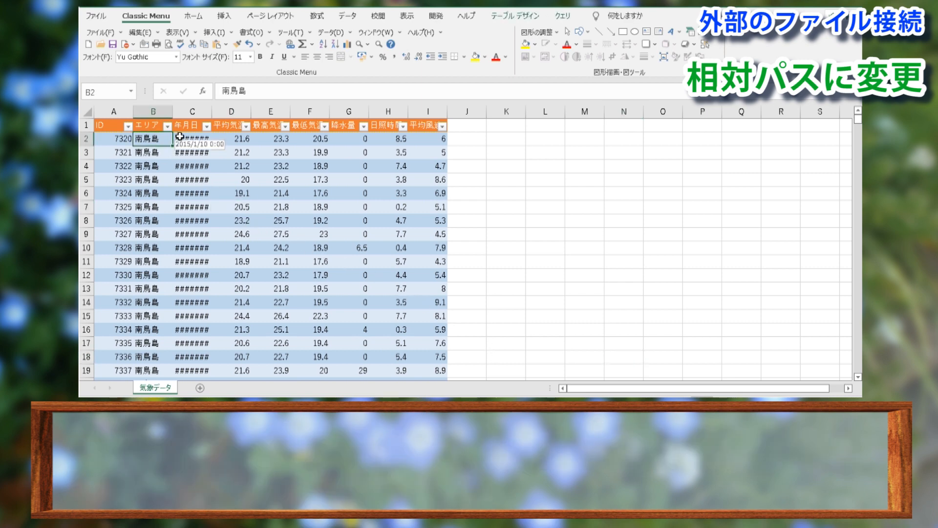
{"action": "key", "text": "F2"}
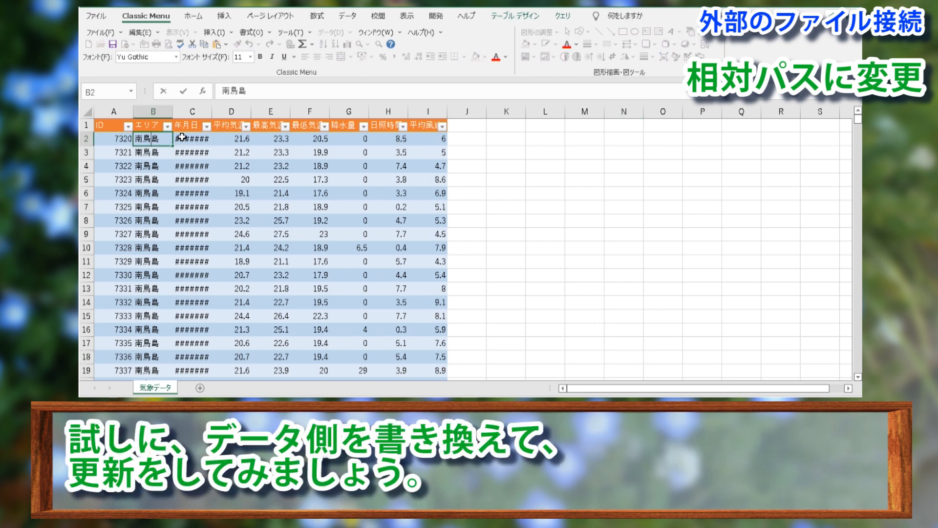
{"action": "key", "text": "BackSpace"}
{"action": "key", "text": "BackSpace"}
{"action": "key", "text": "BackSpace"}
{"action": "type", "text": "まーかs"}
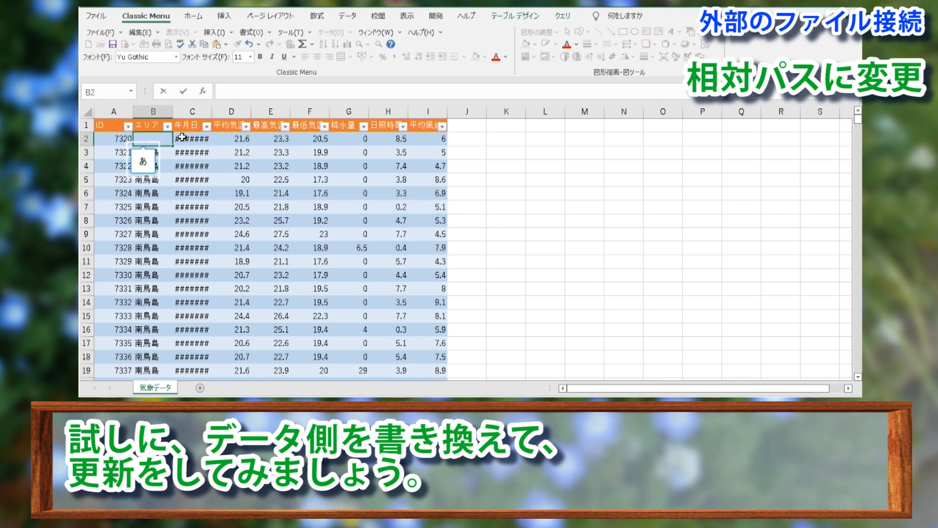
{"action": "type", "text": "ス島"}
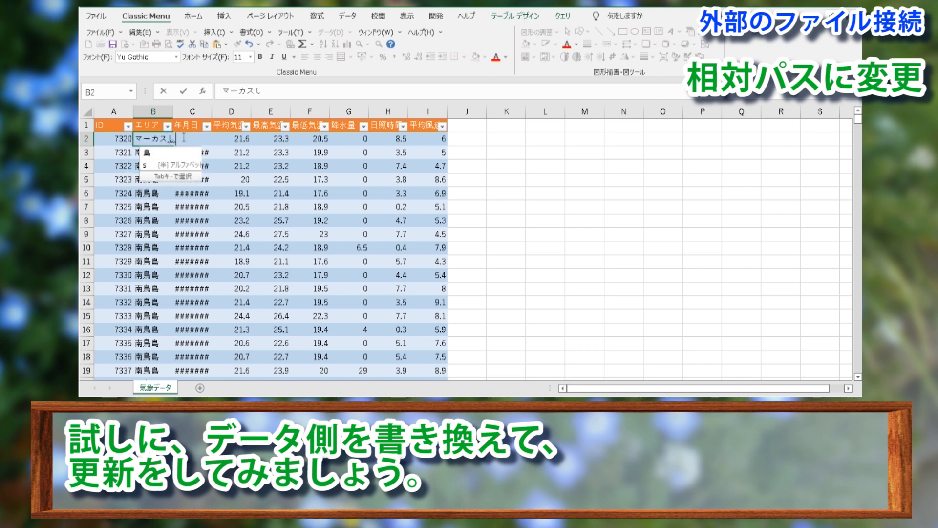
{"action": "key", "text": "Return"}
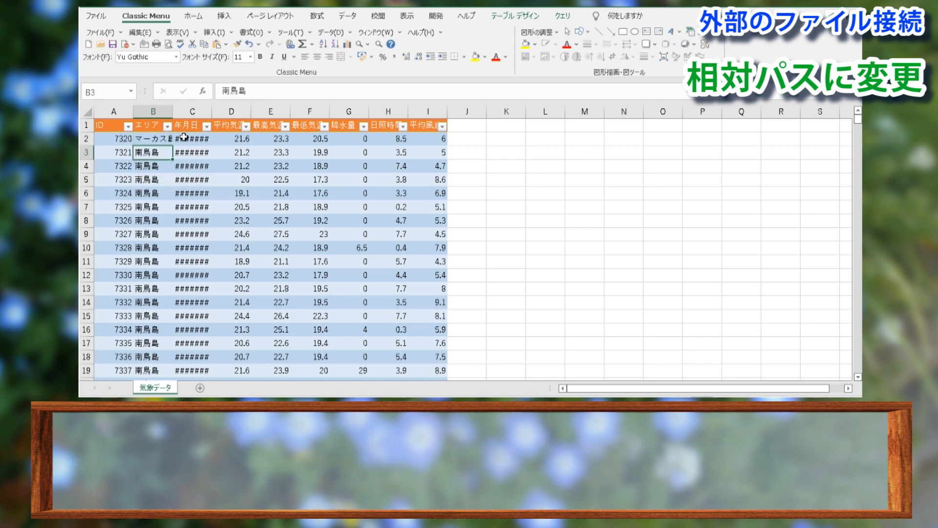
{"action": "double_click", "coordinate": [173, 112]}
{"action": "left_click", "coordinate": [292, 180]}
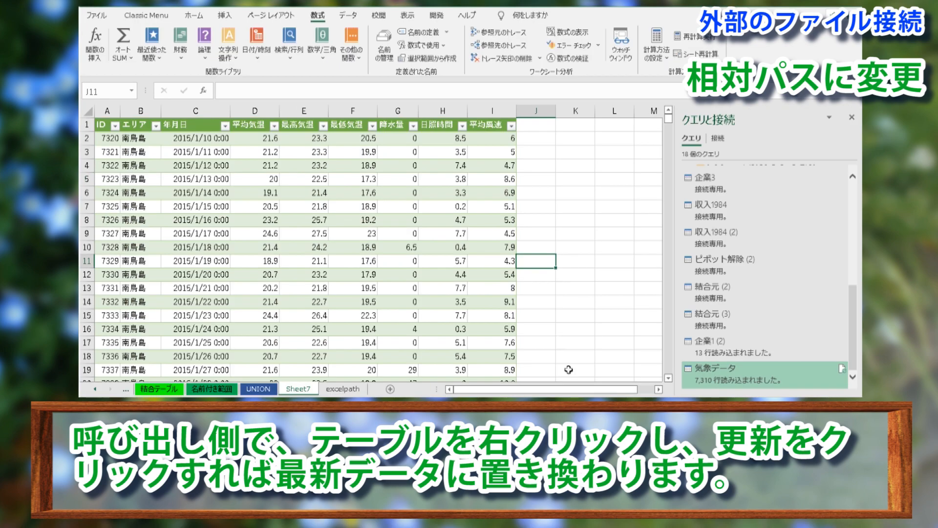
Refresh the loaded 気象データ table on Sheet7 and check its エリア value in B2.
{"action": "right_click", "coordinate": [255, 165]}
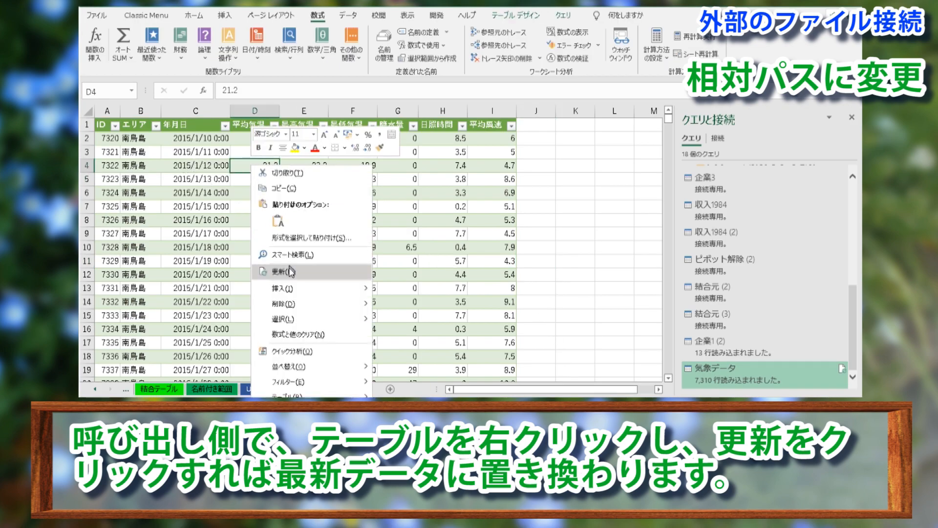
{"action": "left_click", "coordinate": [287, 271]}
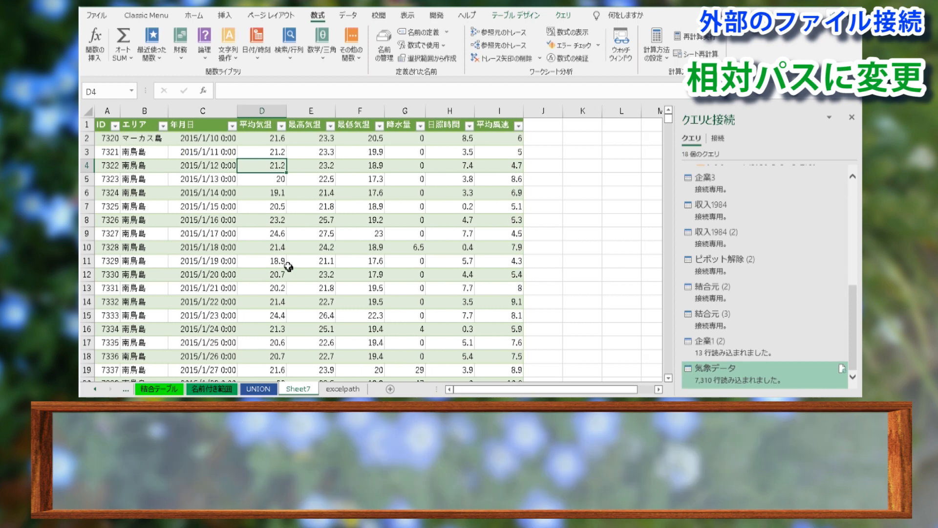
{"action": "left_click", "coordinate": [153, 141]}
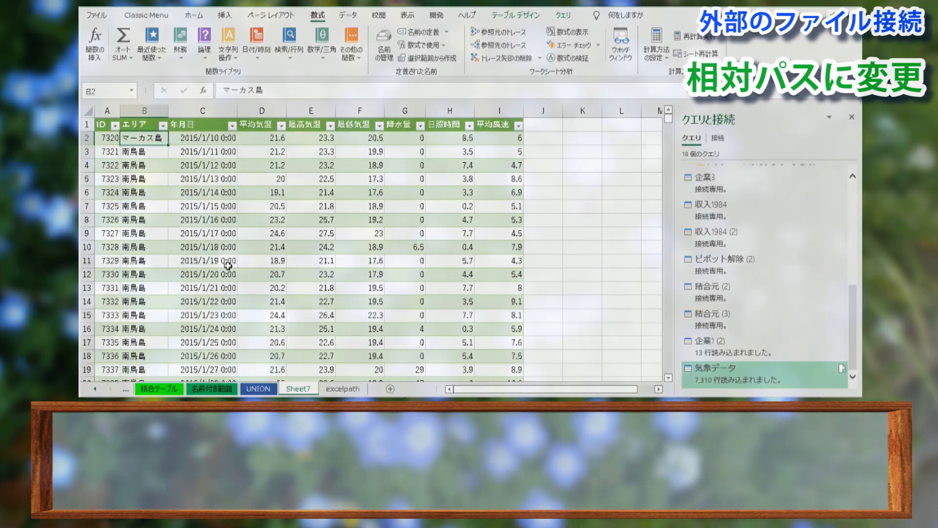